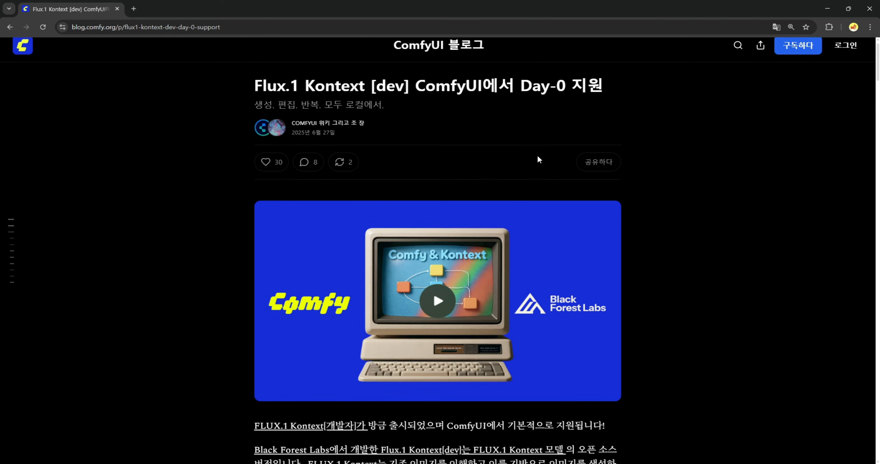
Read the Flux.1 Kontext [dev] blog post's introduction, model highlights and getting-started section
{"action": "scroll", "coordinate": [537, 159], "scroll_direction": "down", "scroll_amount": 5}
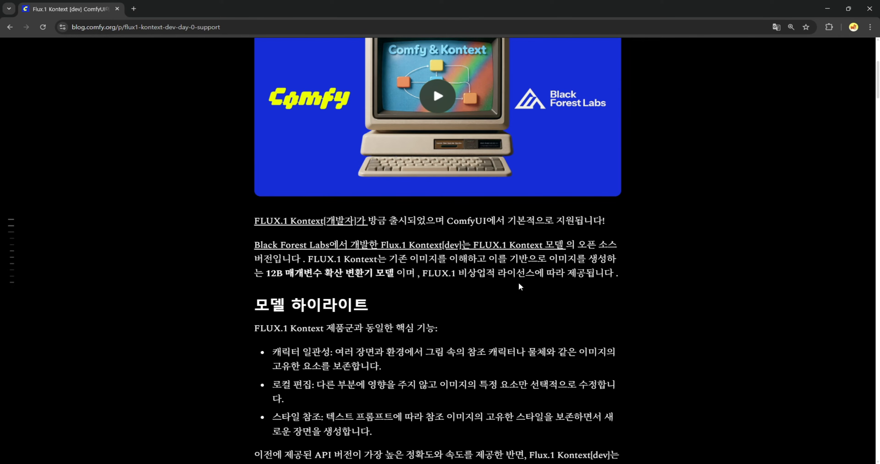
{"action": "scroll", "coordinate": [244, 291], "scroll_direction": "down", "scroll_amount": 8}
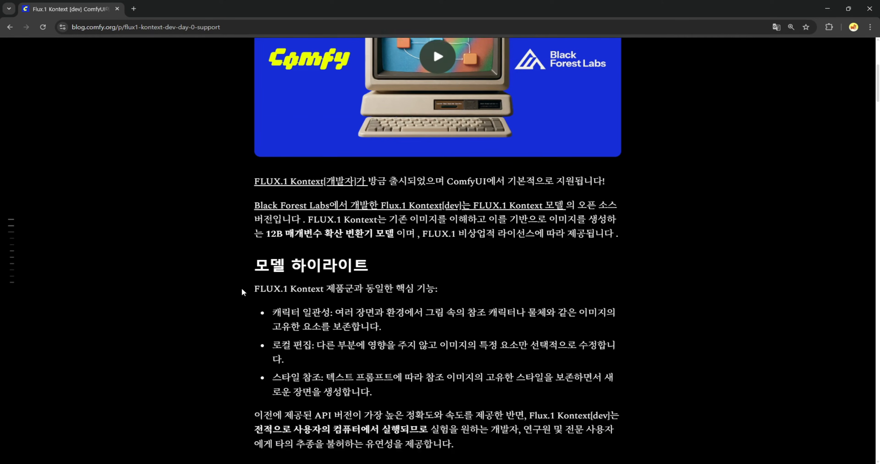
{"action": "scroll", "coordinate": [241, 292], "scroll_direction": "up", "scroll_amount": 10}
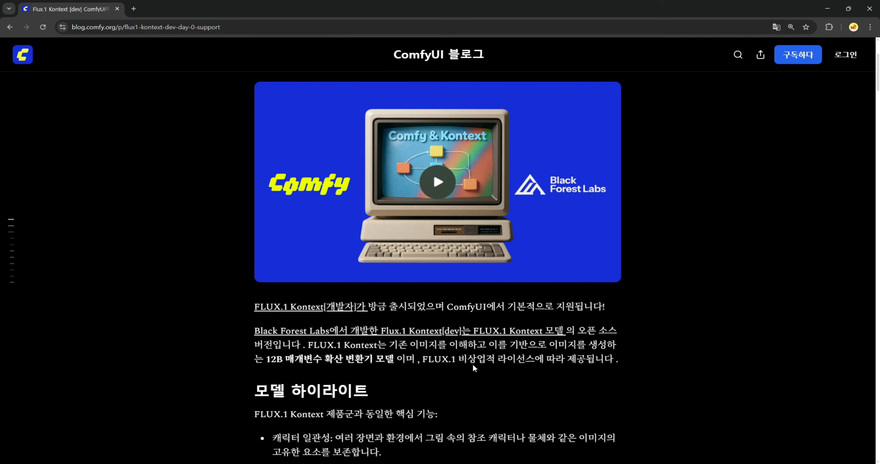
{"action": "scroll", "coordinate": [465, 365], "scroll_direction": "down", "scroll_amount": 6}
{"action": "scroll", "coordinate": [445, 273], "scroll_direction": "up", "scroll_amount": 4}
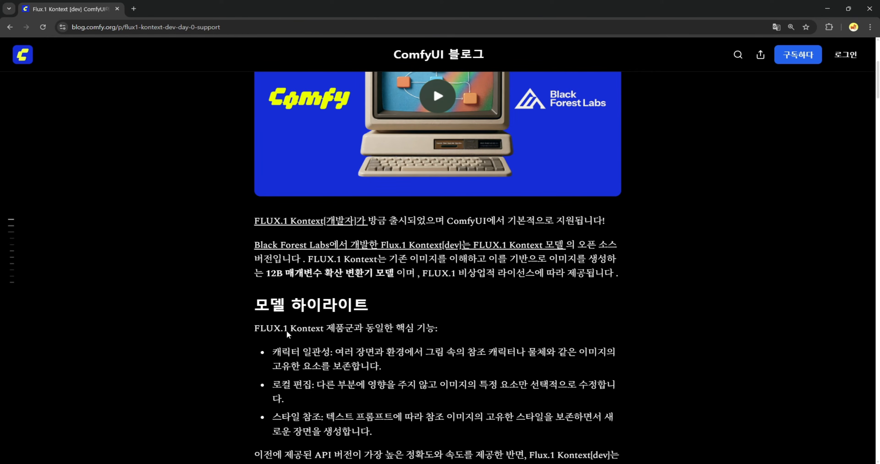
{"action": "scroll", "coordinate": [254, 349], "scroll_direction": "down", "scroll_amount": 3}
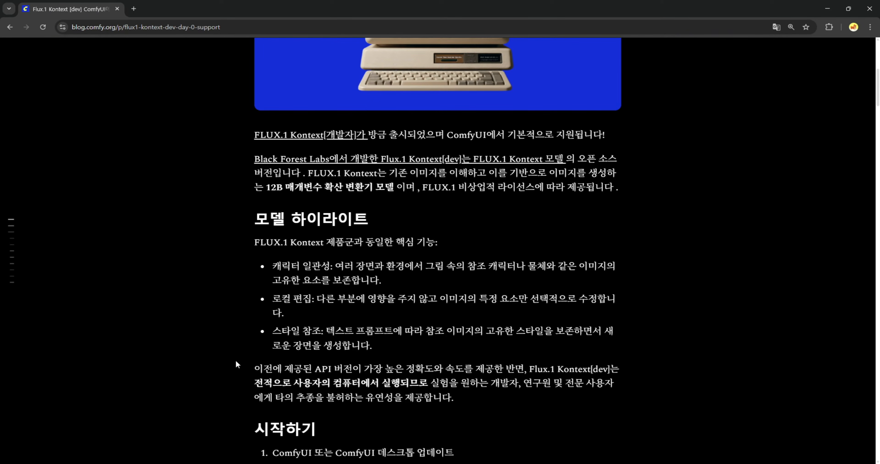
{"action": "scroll", "coordinate": [619, 319], "scroll_direction": "down", "scroll_amount": 10}
{"action": "scroll", "coordinate": [620, 319], "scroll_direction": "up", "scroll_amount": 6}
{"action": "scroll", "coordinate": [676, 346], "scroll_direction": "down", "scroll_amount": 4}
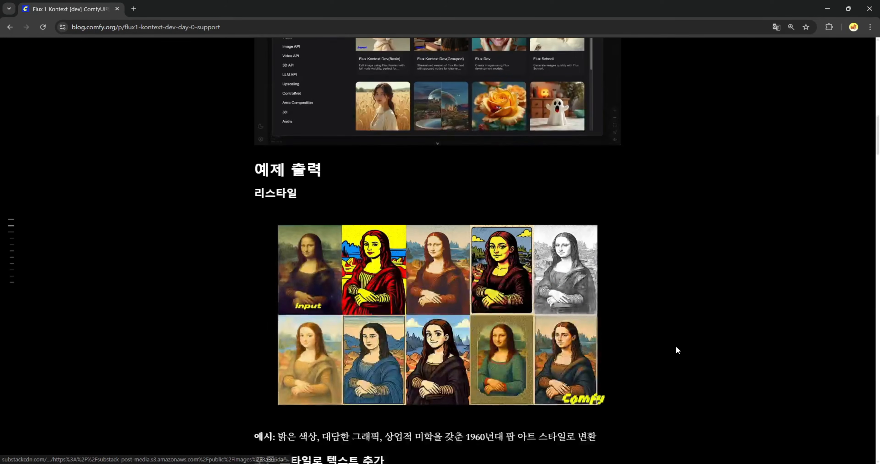
Review the post's example outputs, from restyling, text and object removal through style reference, view changes, multi-round editing and multiple inputs to lighting changes
{"action": "scroll", "coordinate": [531, 301], "scroll_direction": "down", "scroll_amount": 1}
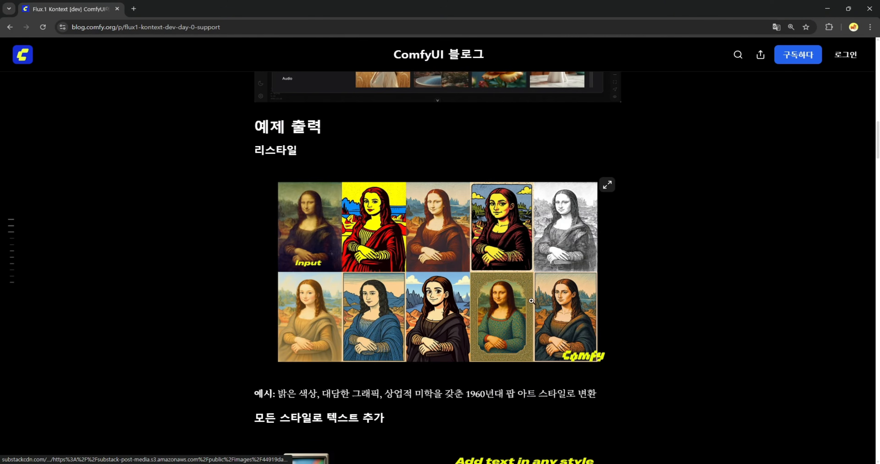
{"action": "scroll", "coordinate": [531, 301], "scroll_direction": "down", "scroll_amount": 8}
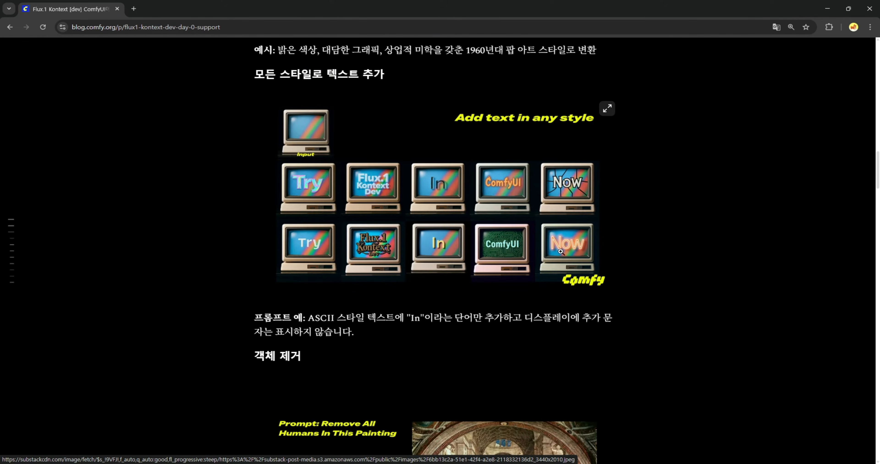
{"action": "scroll", "coordinate": [298, 333], "scroll_direction": "down", "scroll_amount": 4}
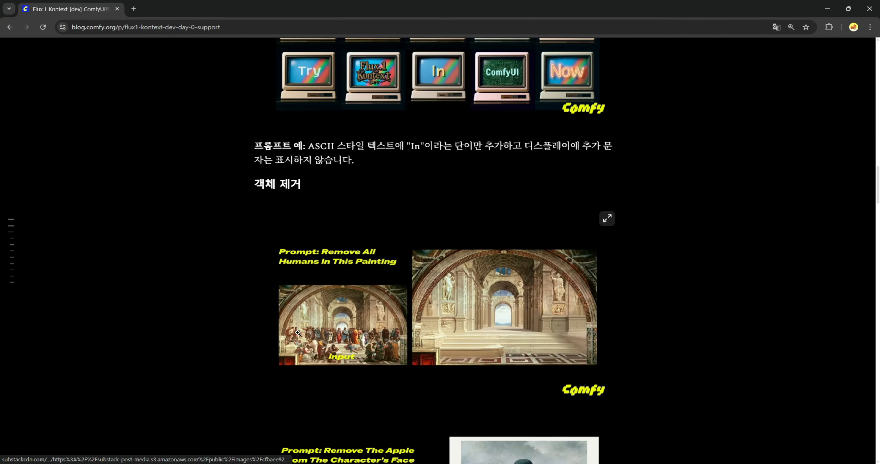
{"action": "scroll", "coordinate": [511, 387], "scroll_direction": "down", "scroll_amount": 5}
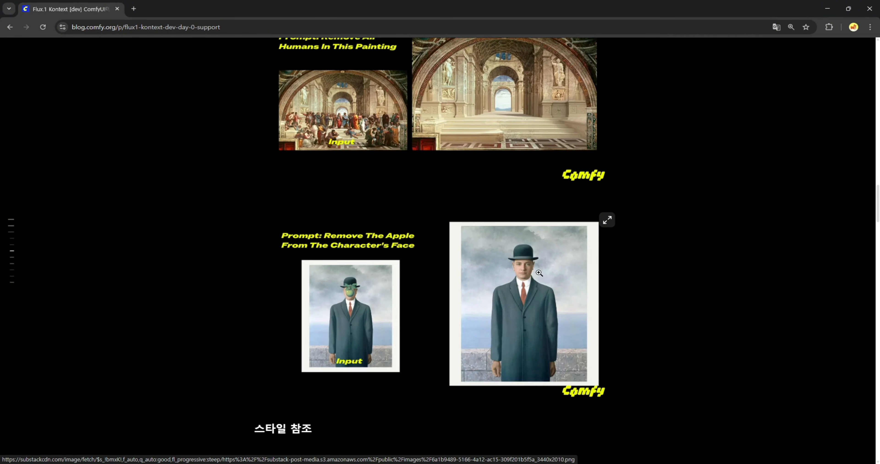
{"action": "scroll", "coordinate": [540, 273], "scroll_direction": "down", "scroll_amount": 8}
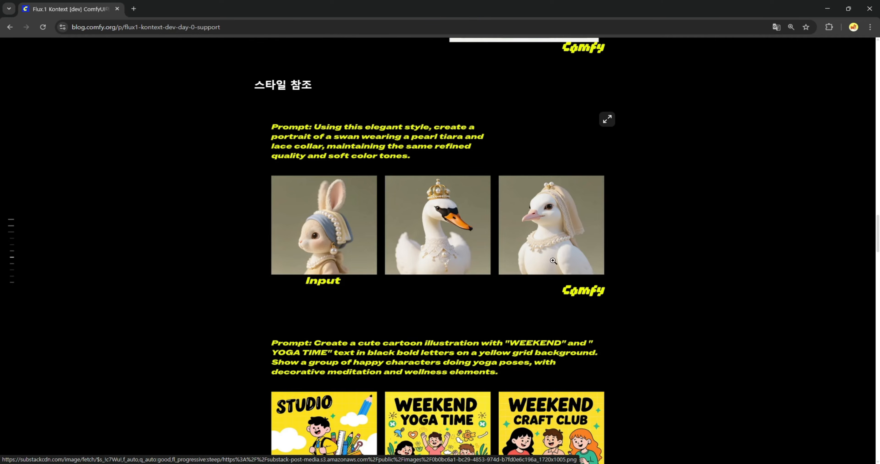
{"action": "scroll", "coordinate": [607, 119], "scroll_direction": "down", "scroll_amount": 5}
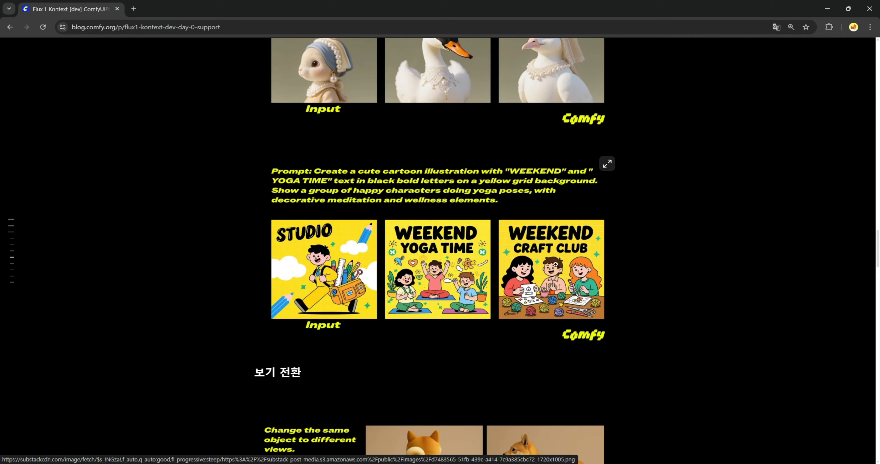
{"action": "scroll", "coordinate": [236, 362], "scroll_direction": "down", "scroll_amount": 6}
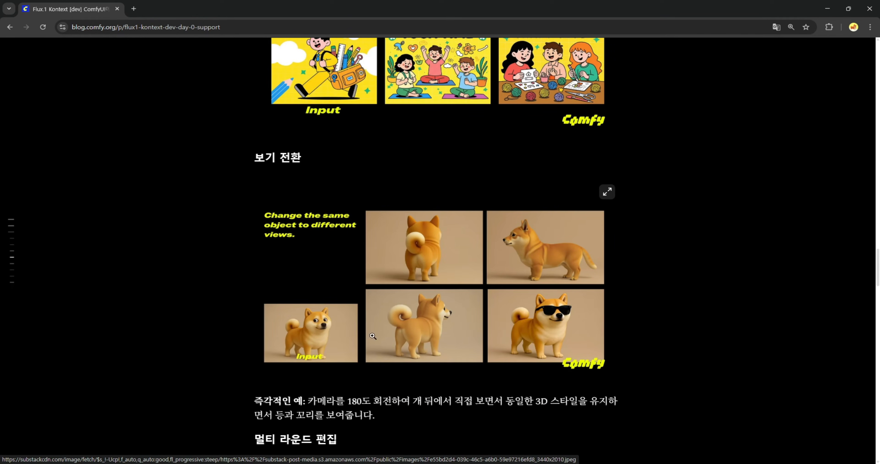
{"action": "scroll", "coordinate": [242, 348], "scroll_direction": "down", "scroll_amount": 6}
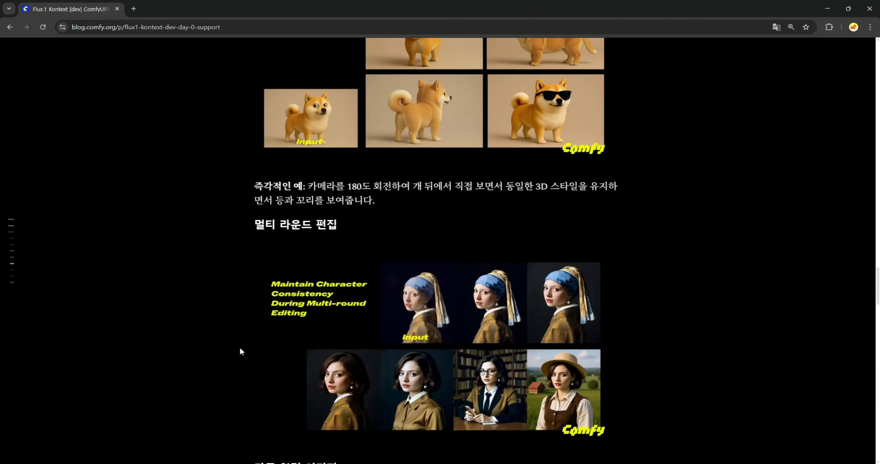
{"action": "scroll", "coordinate": [240, 347], "scroll_direction": "down", "scroll_amount": 8}
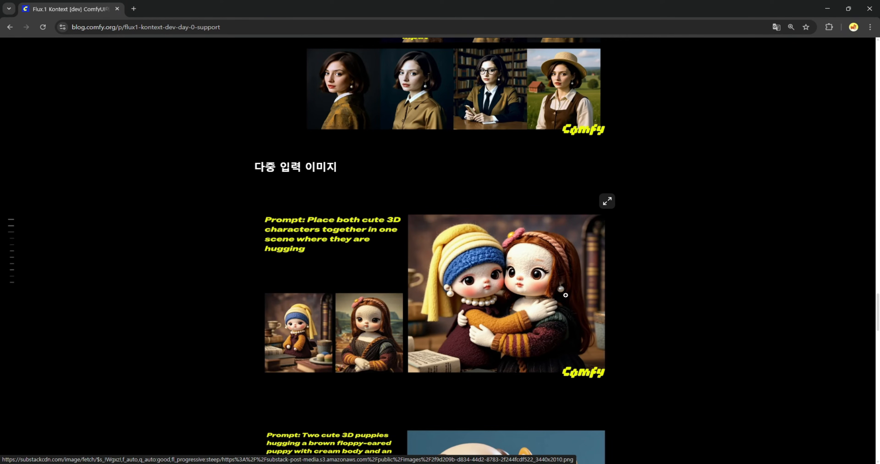
{"action": "scroll", "coordinate": [309, 268], "scroll_direction": "down", "scroll_amount": 5}
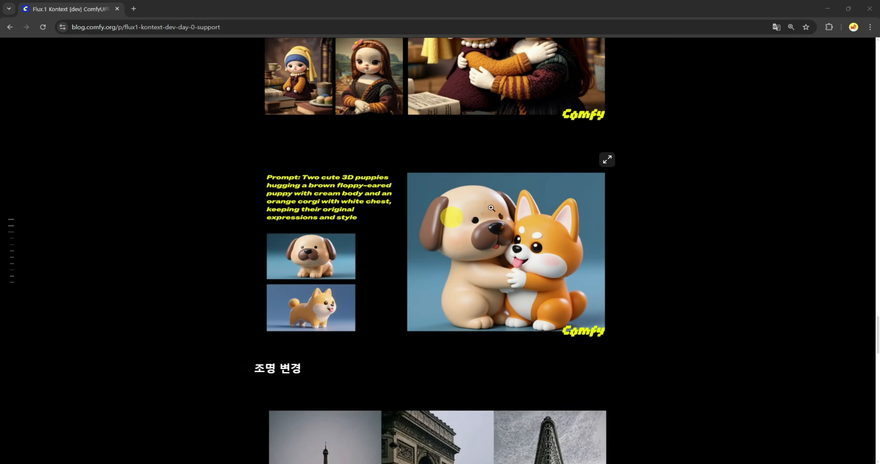
{"action": "scroll", "coordinate": [669, 327], "scroll_direction": "down", "scroll_amount": 5}
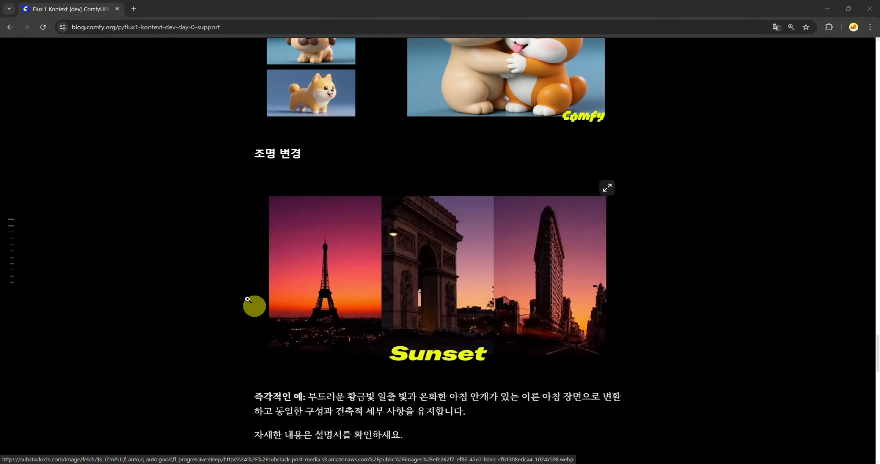
{"action": "scroll", "coordinate": [640, 311], "scroll_direction": "down", "scroll_amount": 3}
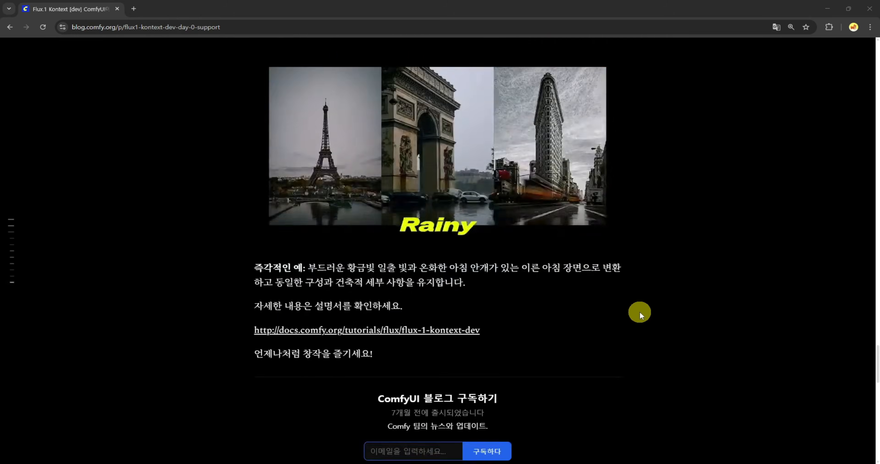
{"action": "scroll", "coordinate": [640, 311], "scroll_direction": "down", "scroll_amount": 1}
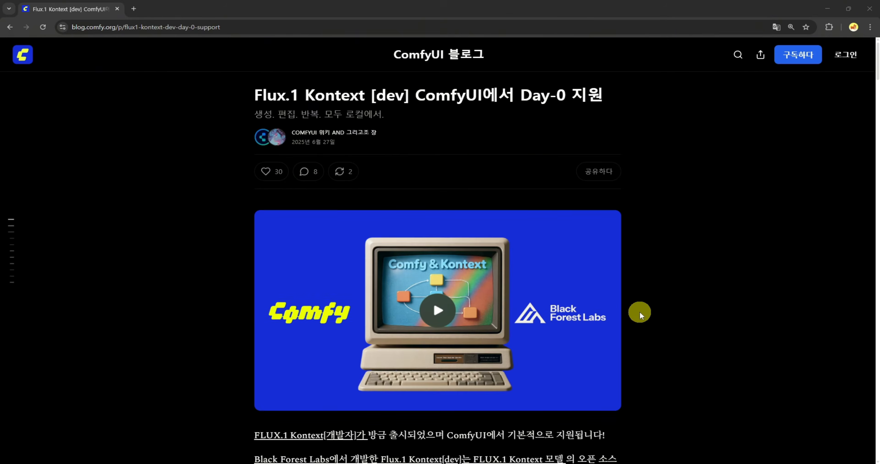
Start StabilityMatrix.exe from the SD folder and reposition its window over the blog post
{"action": "scroll", "coordinate": [640, 312], "scroll_direction": "down", "scroll_amount": 3}
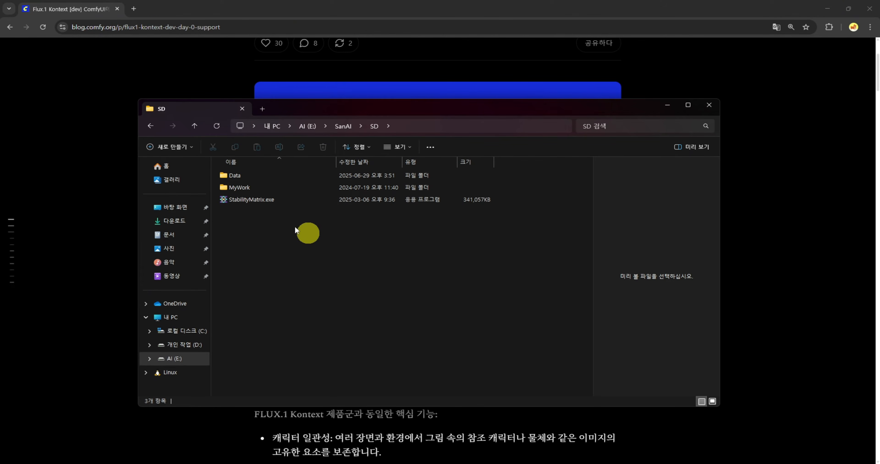
{"action": "left_click", "coordinate": [239, 202]}
{"action": "double_click", "coordinate": [241, 205]}
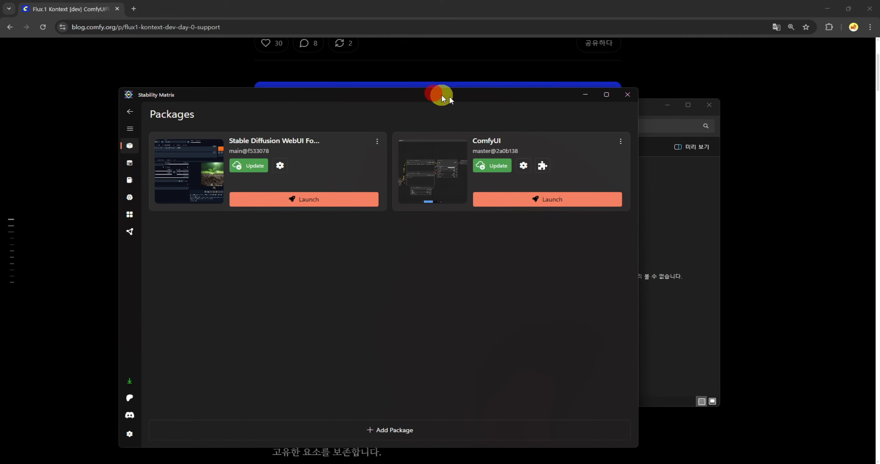
{"action": "left_click_drag", "start_coordinate": [442, 94], "coordinate": [606, 87]}
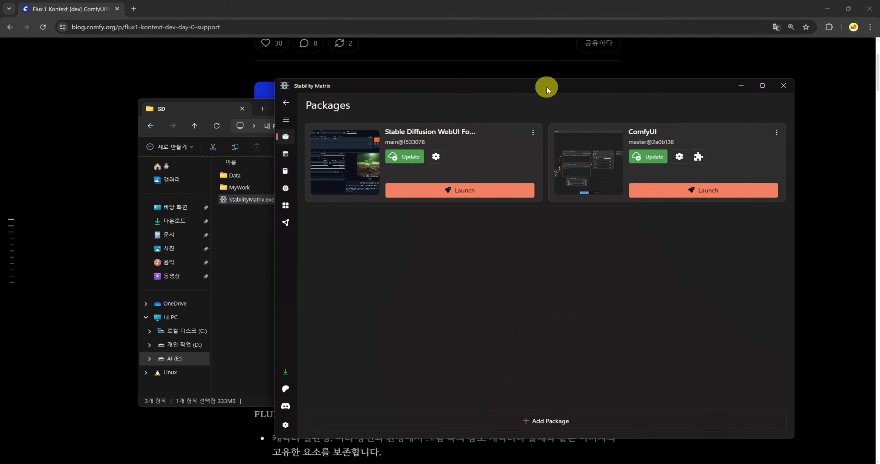
{"action": "left_click_drag", "start_coordinate": [547, 86], "coordinate": [461, 83]}
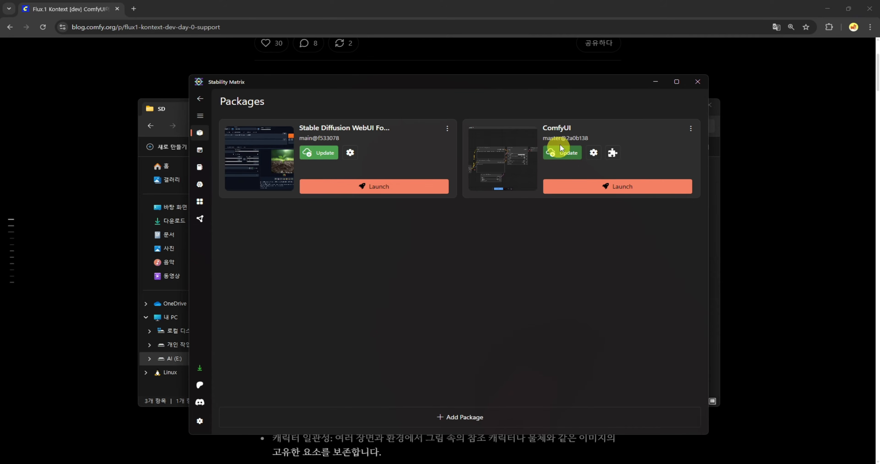
Update the ComfyUI package in Stability Matrix and launch it
{"action": "left_click", "coordinate": [560, 153]}
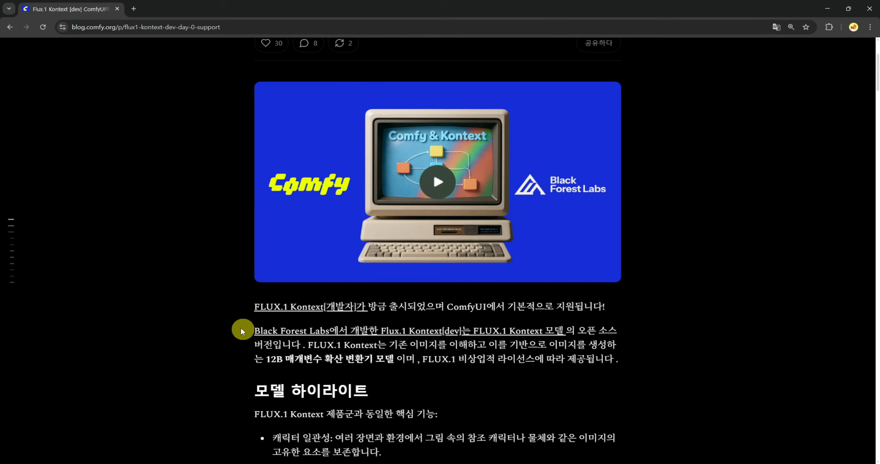
{"action": "scroll", "coordinate": [303, 152], "scroll_direction": "up", "scroll_amount": 4}
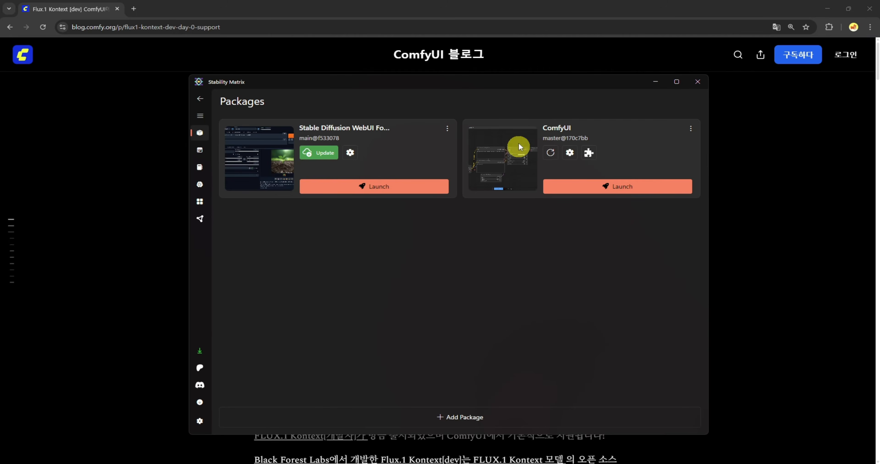
{"action": "left_click", "coordinate": [589, 188]}
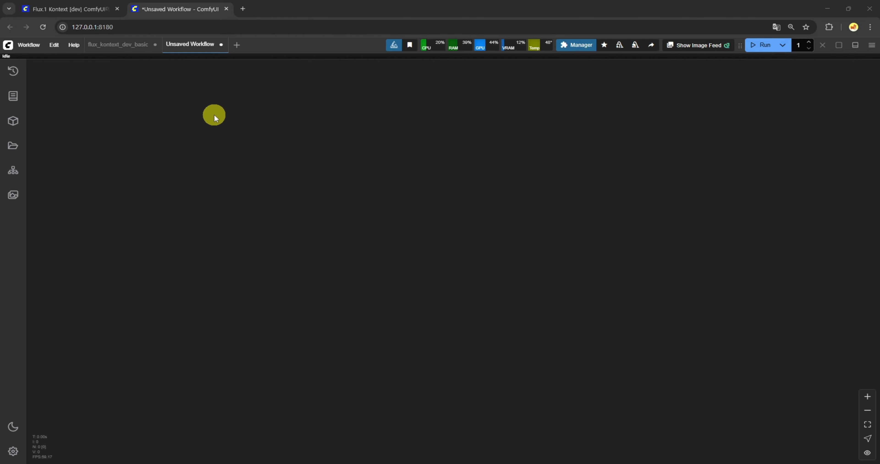
Load the Flux Kontext Dev(Basic) workflow from the Flux category of ComfyUI's templates
{"action": "left_click", "coordinate": [33, 48]}
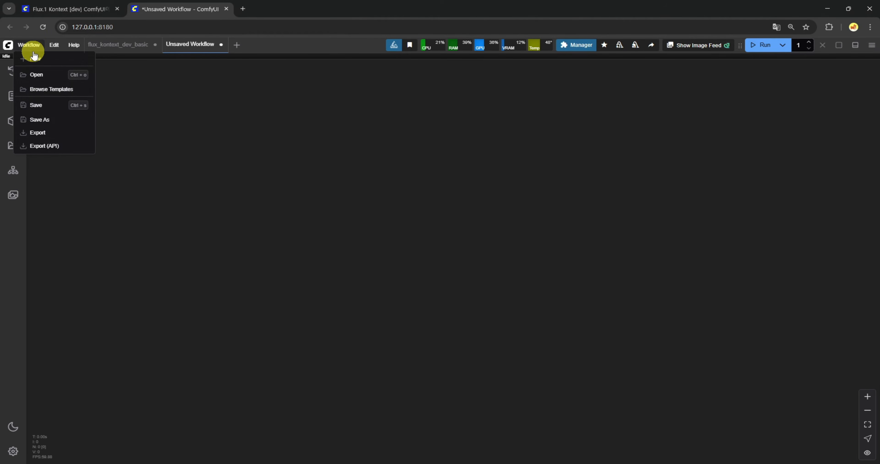
{"action": "left_click", "coordinate": [41, 90]}
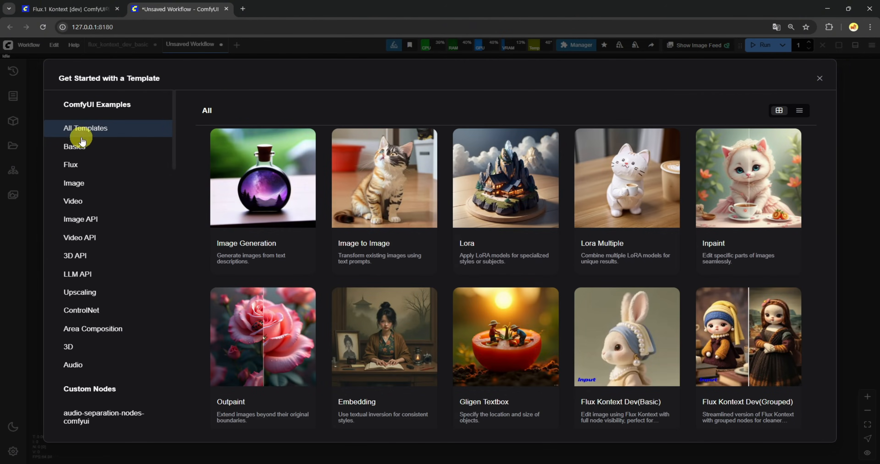
{"action": "left_click", "coordinate": [91, 166]}
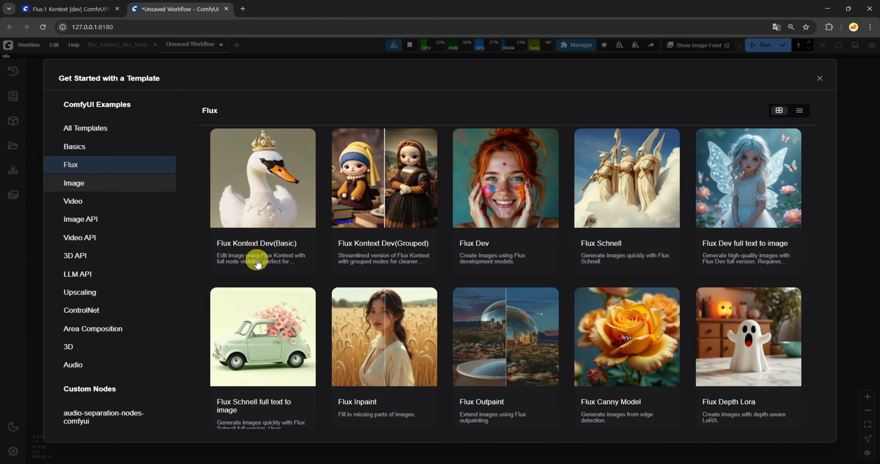
{"action": "left_click", "coordinate": [265, 207]}
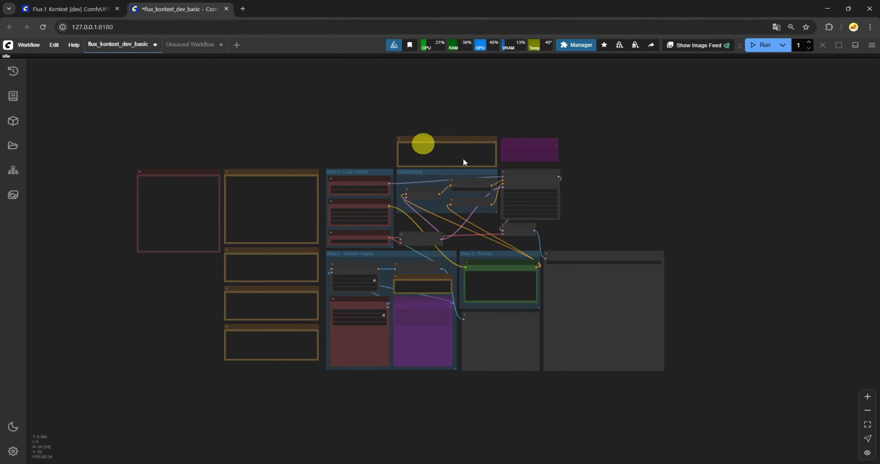
Open the flux1-dev-kontext_fp8_scaled.safetensors download link in the workflow's Model links note
{"action": "scroll", "coordinate": [340, 197], "scroll_direction": "up", "scroll_amount": 5}
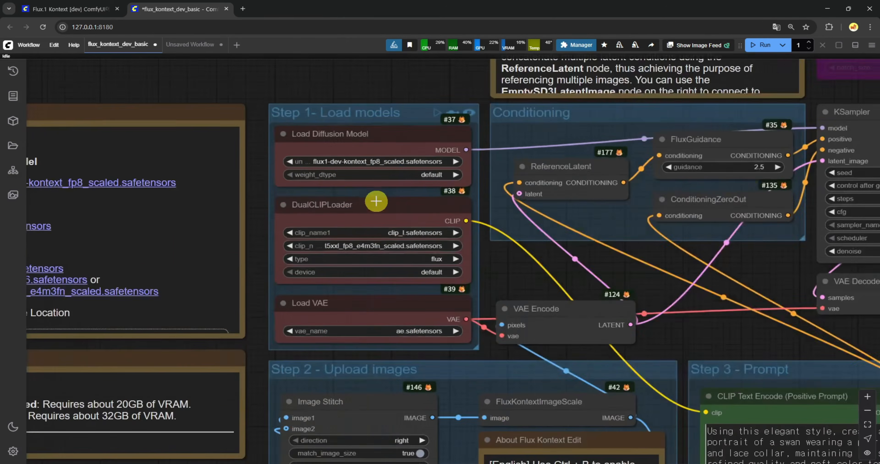
{"action": "scroll", "coordinate": [239, 93], "scroll_direction": "down", "scroll_amount": 2}
{"action": "left_click_drag", "start_coordinate": [240, 92], "coordinate": [262, 110]}
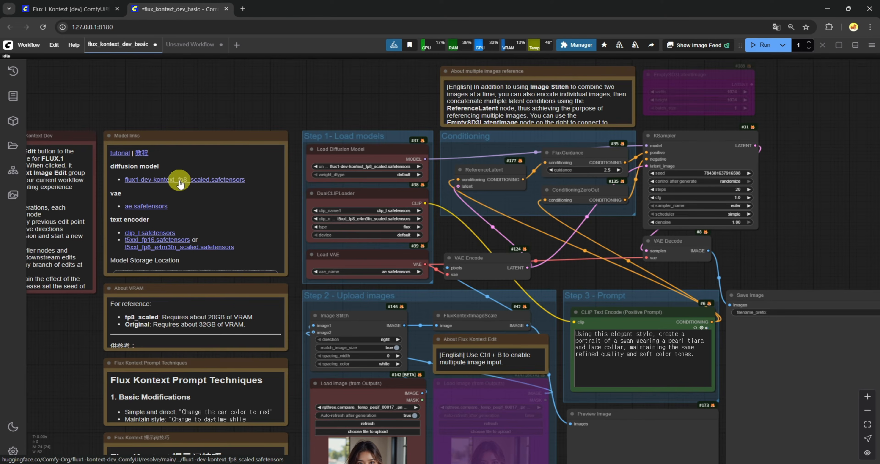
{"action": "left_click", "coordinate": [232, 175]}
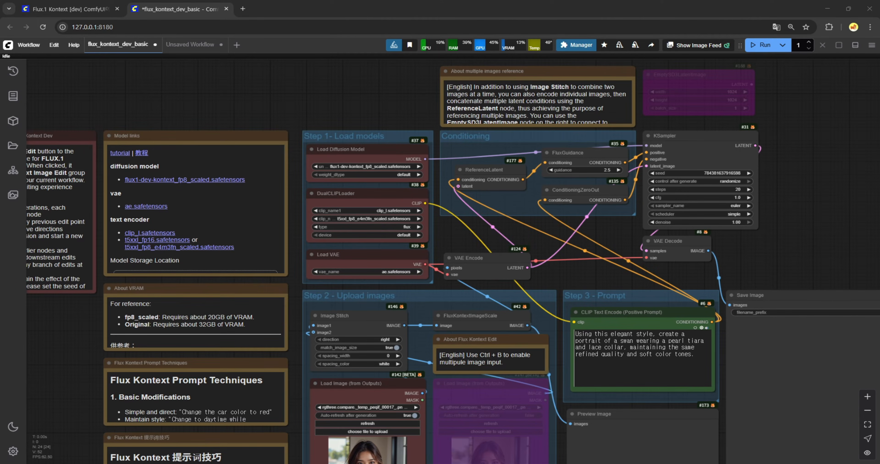
Switch to File Explorer, show the Model links note's storage paths beside it, and open Data\Packages\ComfyUI\models from the SD folder
{"action": "key", "text": "alt+Tab"}
{"action": "left_click_drag", "start_coordinate": [297, 109], "coordinate": [449, 146]}
{"action": "scroll", "coordinate": [218, 212], "scroll_direction": "down", "scroll_amount": 3}
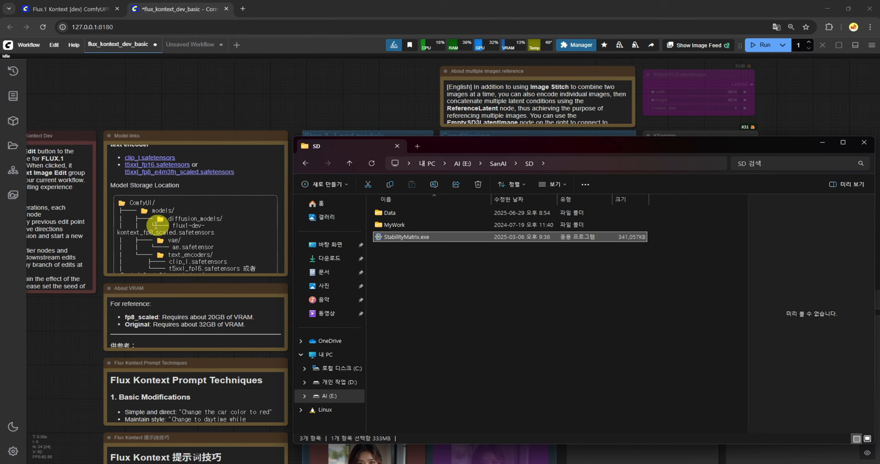
{"action": "double_click", "coordinate": [393, 213]}
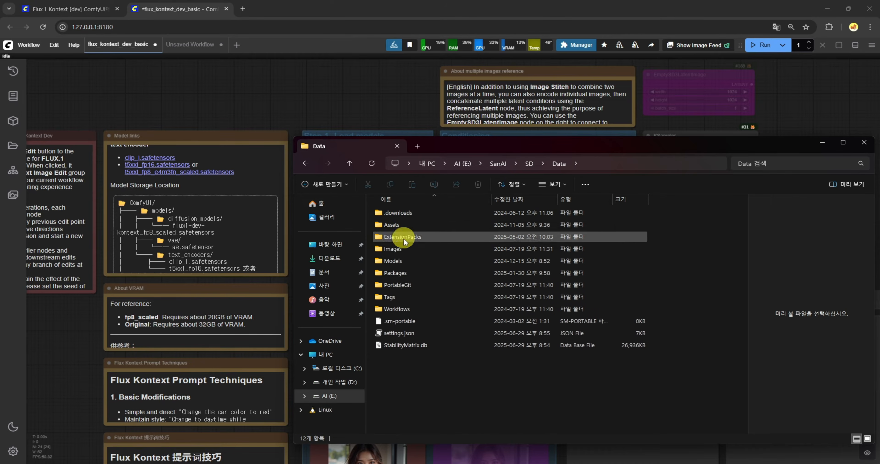
{"action": "double_click", "coordinate": [395, 273]}
{"action": "double_click", "coordinate": [397, 213]}
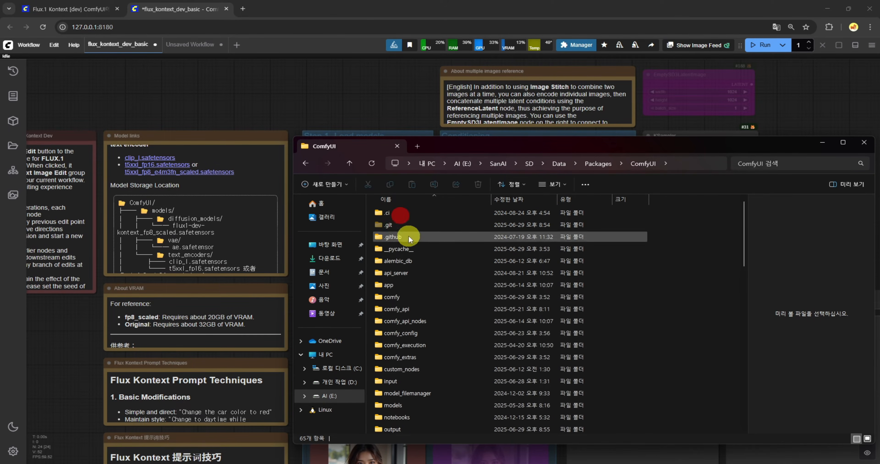
{"action": "scroll", "coordinate": [441, 349], "scroll_direction": "down", "scroll_amount": 3}
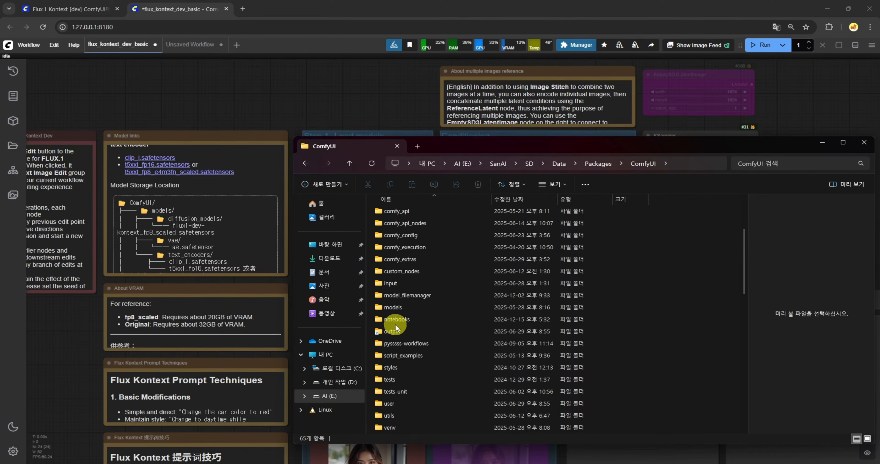
{"action": "double_click", "coordinate": [395, 311]}
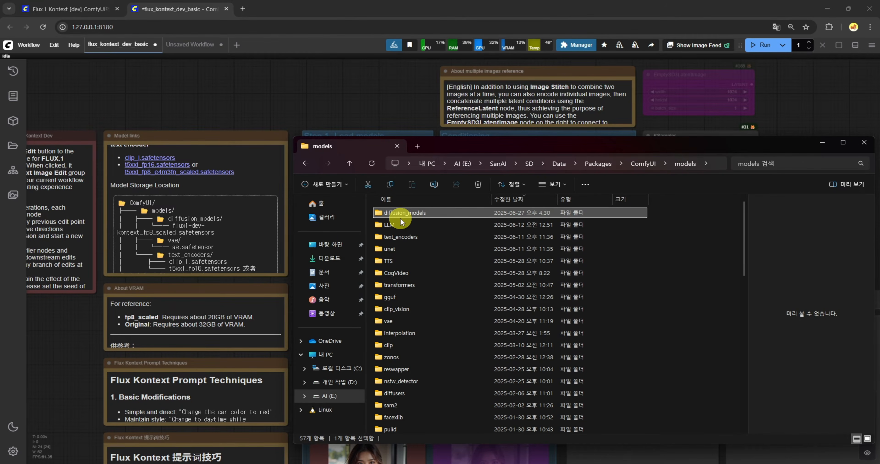
Locate and select flux1-dev-kontext_fp8_scaled.safetensors in the diffusion_models\FLUX folder
{"action": "double_click", "coordinate": [403, 213]}
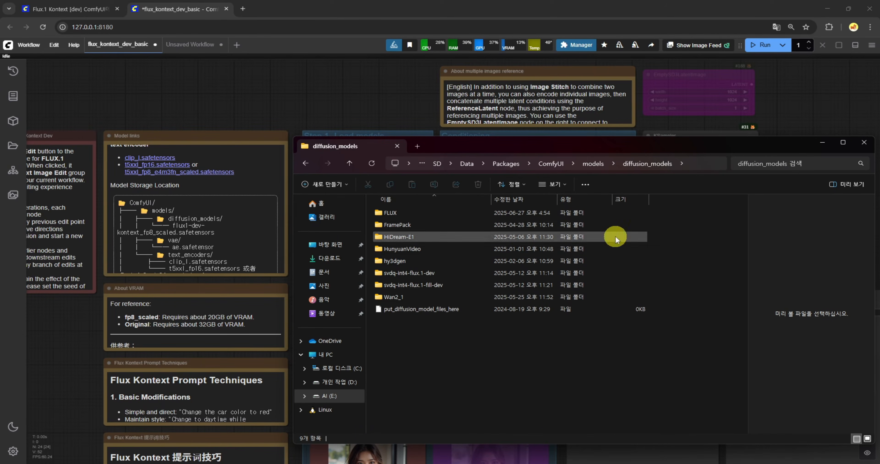
{"action": "double_click", "coordinate": [391, 213]}
{"action": "mouse_move", "coordinate": [395, 216]}
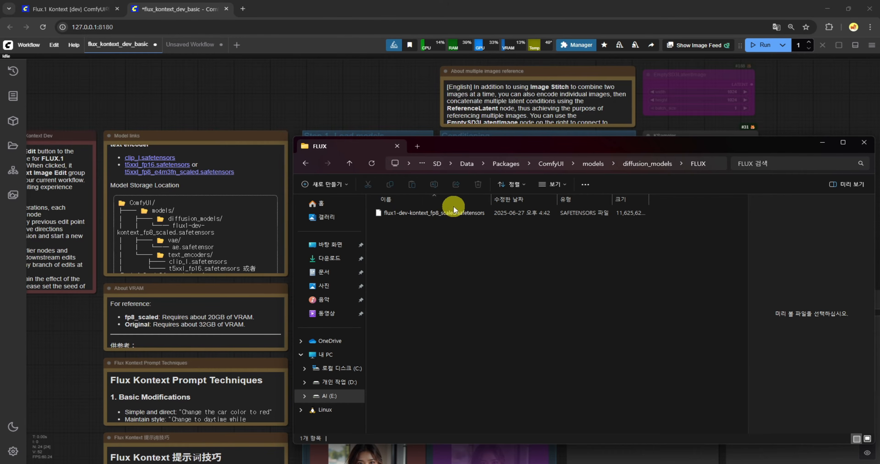
{"action": "left_click", "coordinate": [423, 214]}
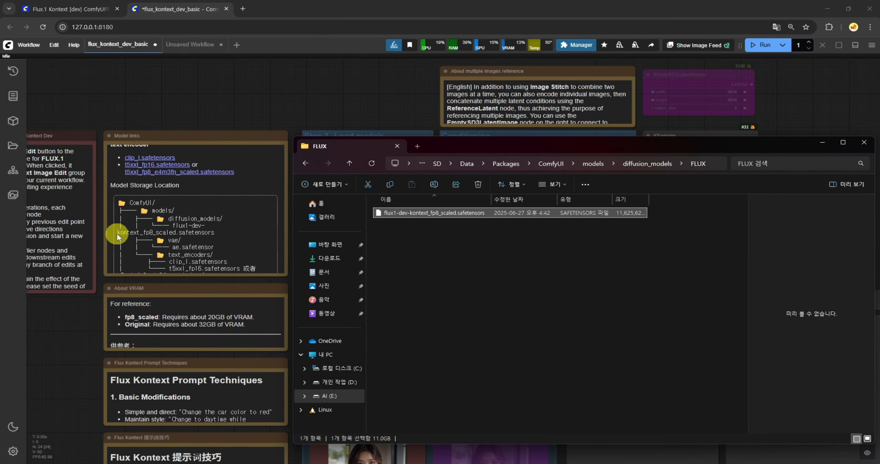
Check the vae entries in the Model links note and open the vae folder inside ComfyUI's models folder
{"action": "scroll", "coordinate": [176, 240], "scroll_direction": "down", "scroll_amount": 1}
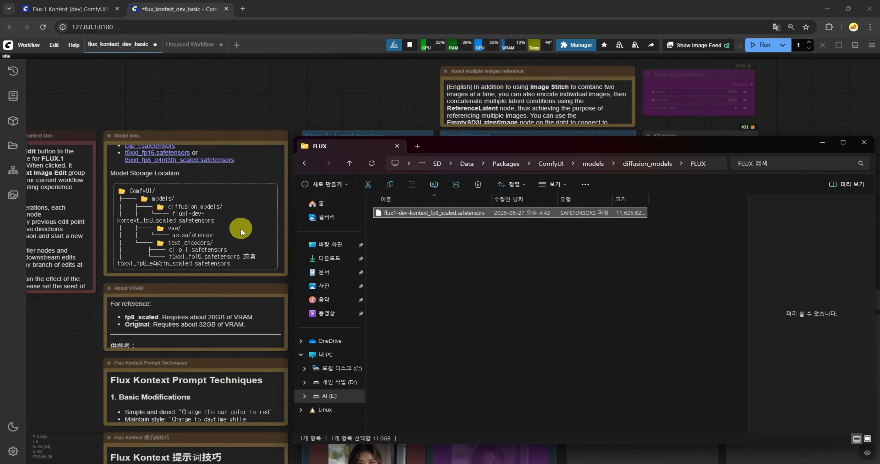
{"action": "scroll", "coordinate": [234, 240], "scroll_direction": "up", "scroll_amount": 5}
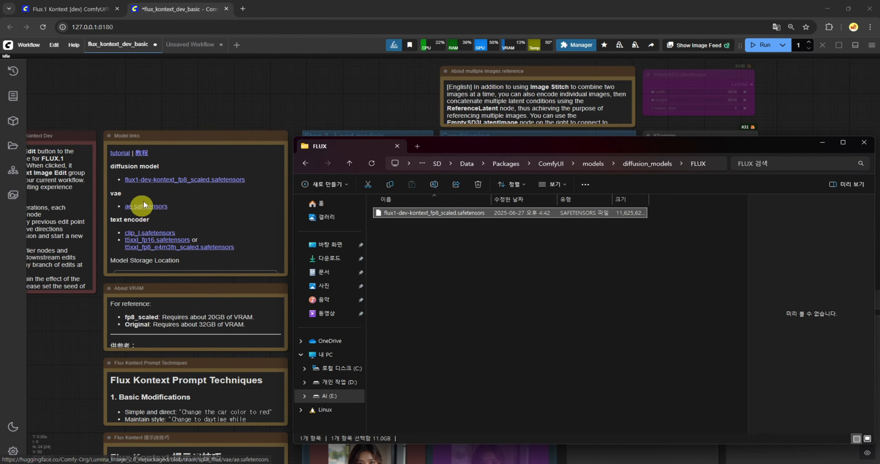
{"action": "left_click", "coordinate": [594, 164]}
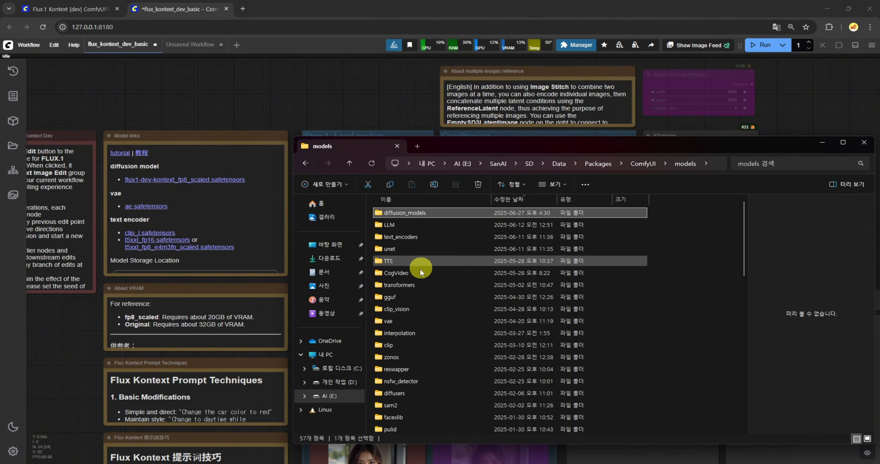
{"action": "scroll", "coordinate": [407, 355], "scroll_direction": "down", "scroll_amount": 8}
{"action": "scroll", "coordinate": [410, 406], "scroll_direction": "up", "scroll_amount": 10}
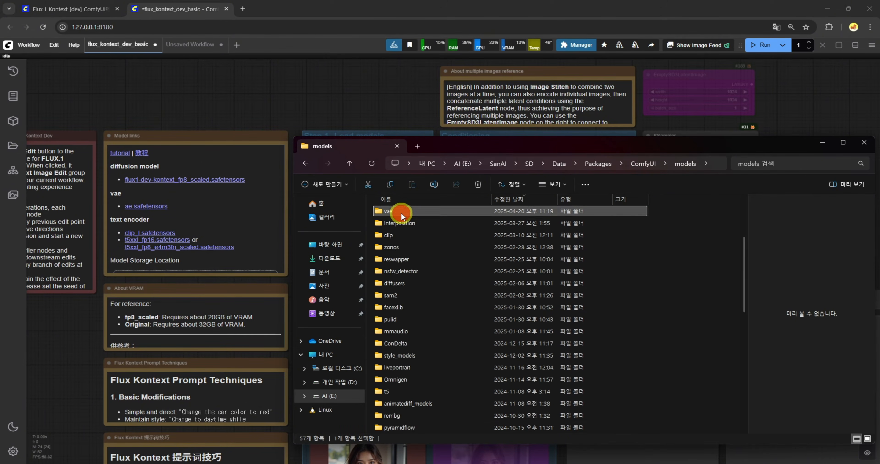
{"action": "double_click", "coordinate": [402, 214]}
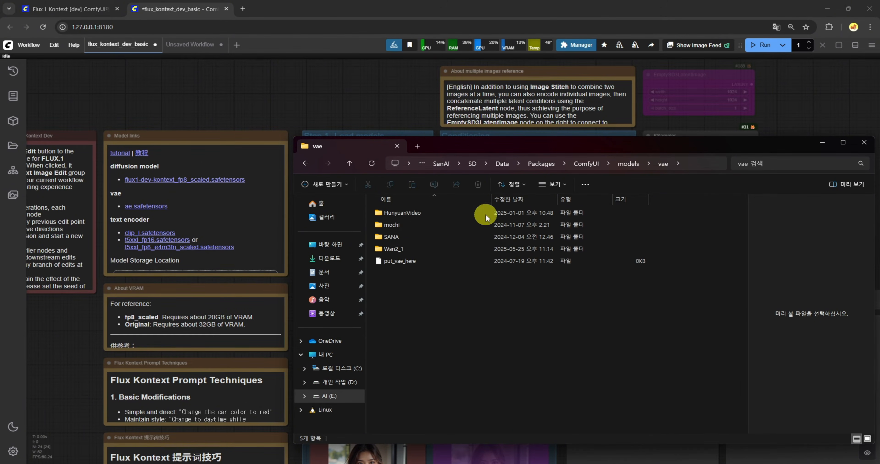
Locate and select ae.safetensors in the shared Data\Models\VAE\FLUX folder
{"action": "left_click", "coordinate": [501, 163]}
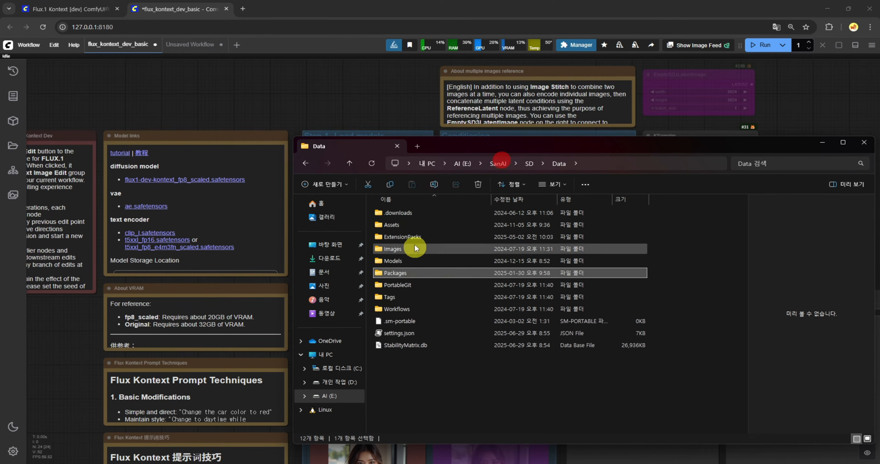
{"action": "double_click", "coordinate": [395, 261]}
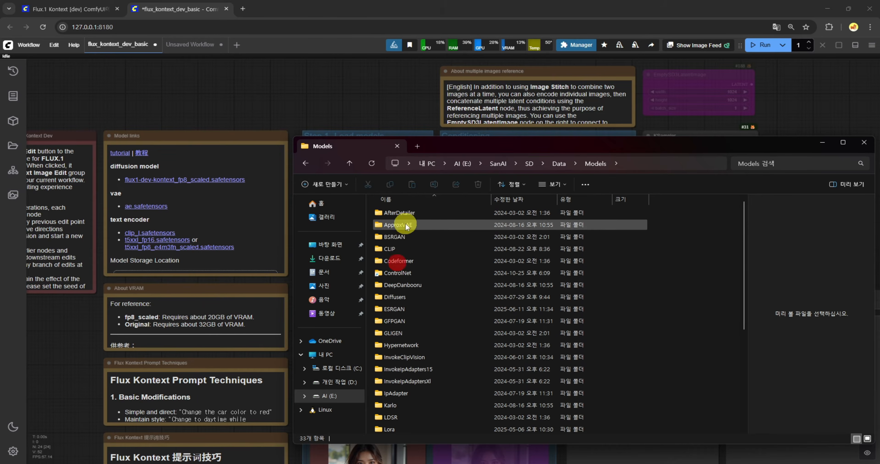
{"action": "scroll", "coordinate": [415, 317], "scroll_direction": "down", "scroll_amount": 5}
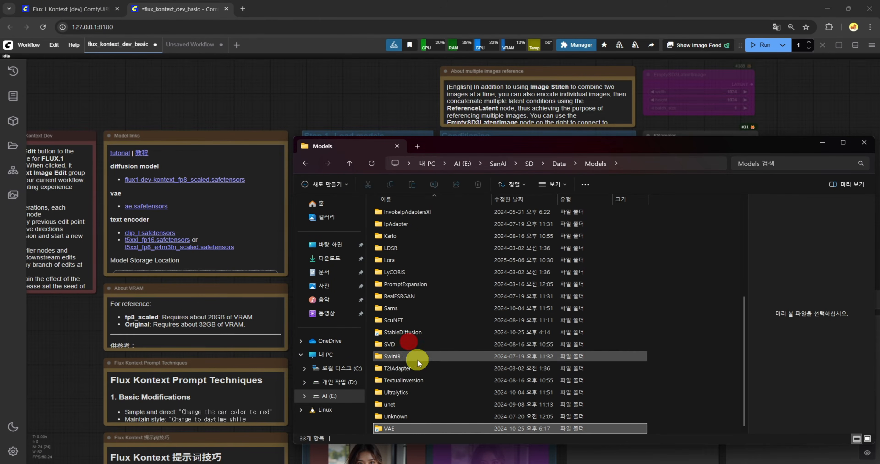
{"action": "double_click", "coordinate": [397, 426]}
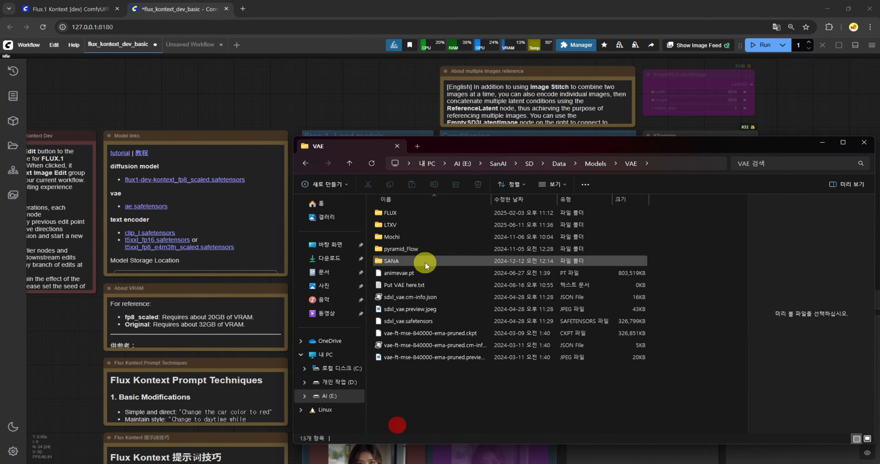
{"action": "double_click", "coordinate": [396, 212]}
{"action": "left_click", "coordinate": [417, 212]}
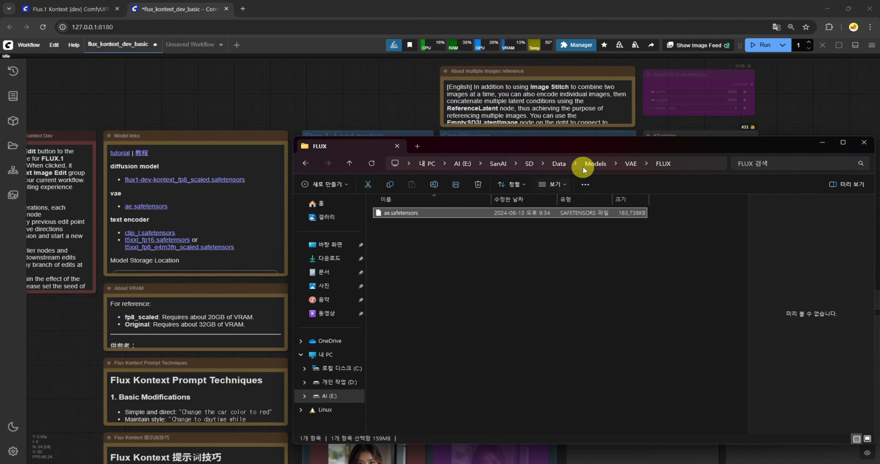
Return to the shared Data\Models folder and view the text encoder storage paths in the Model links note
{"action": "left_click", "coordinate": [590, 165]}
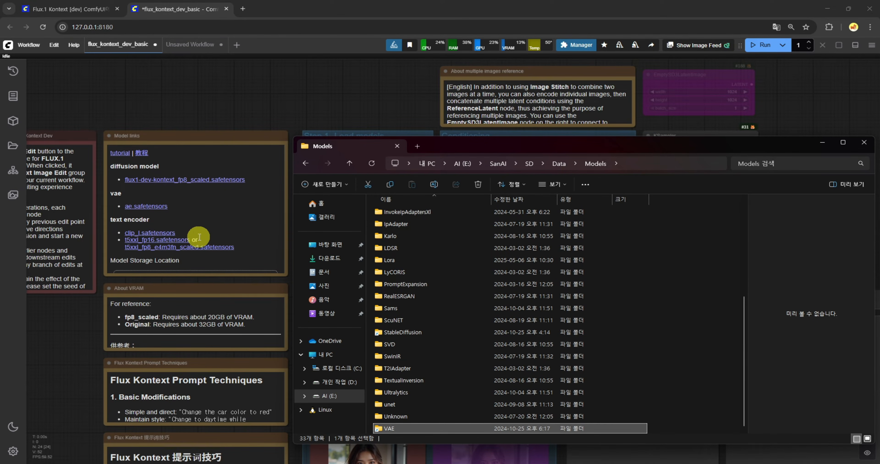
{"action": "scroll", "coordinate": [199, 237], "scroll_direction": "down", "scroll_amount": 3}
{"action": "double_click", "coordinate": [172, 227]}
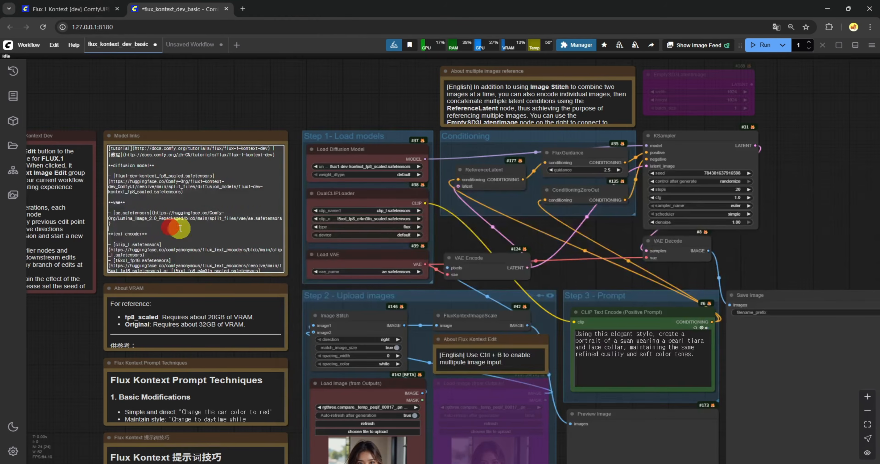
{"action": "left_click", "coordinate": [105, 96]}
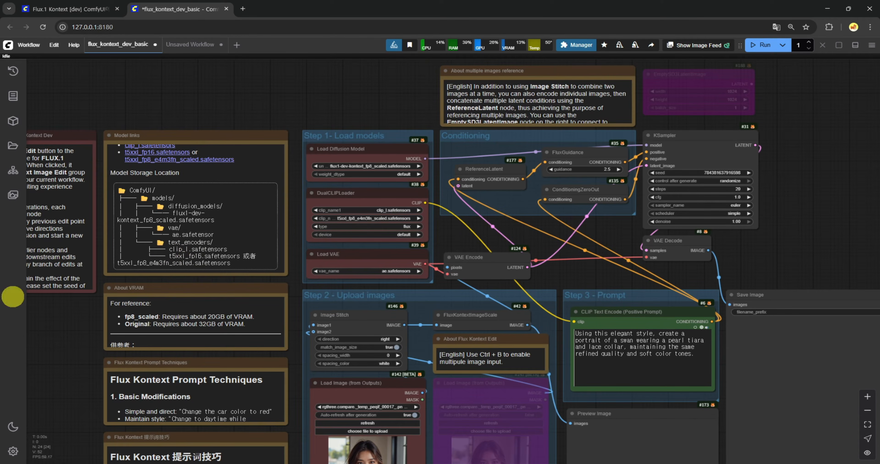
Switch back to File Explorer and open the text_encoders folder under Data\Packages\ComfyUI\models
{"action": "key", "text": "alt+Tab"}
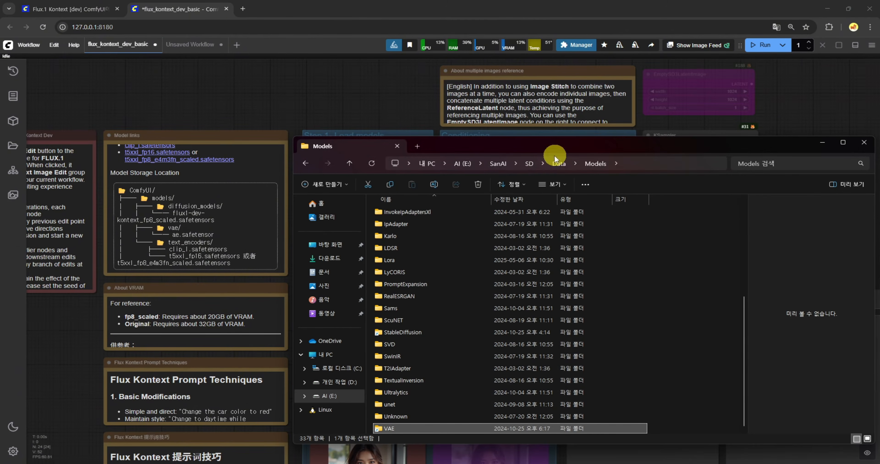
{"action": "left_click", "coordinate": [555, 164]}
{"action": "double_click", "coordinate": [399, 214]}
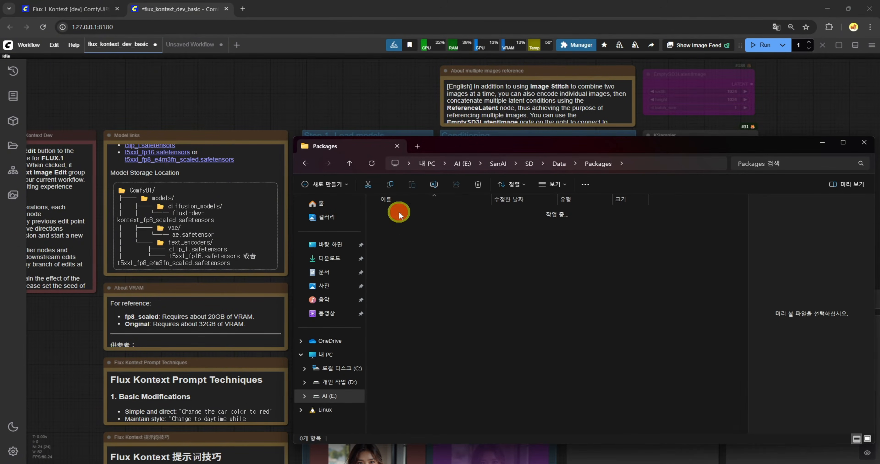
{"action": "double_click", "coordinate": [398, 211]}
{"action": "scroll", "coordinate": [393, 362], "scroll_direction": "down", "scroll_amount": 3}
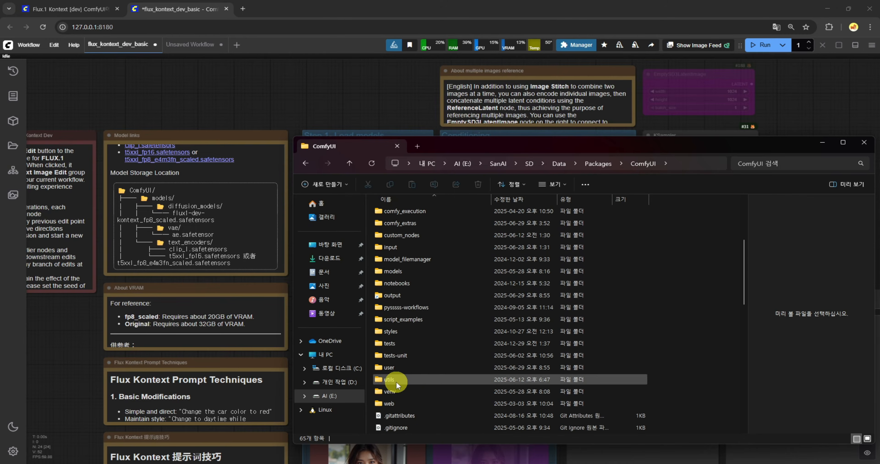
{"action": "double_click", "coordinate": [393, 272]}
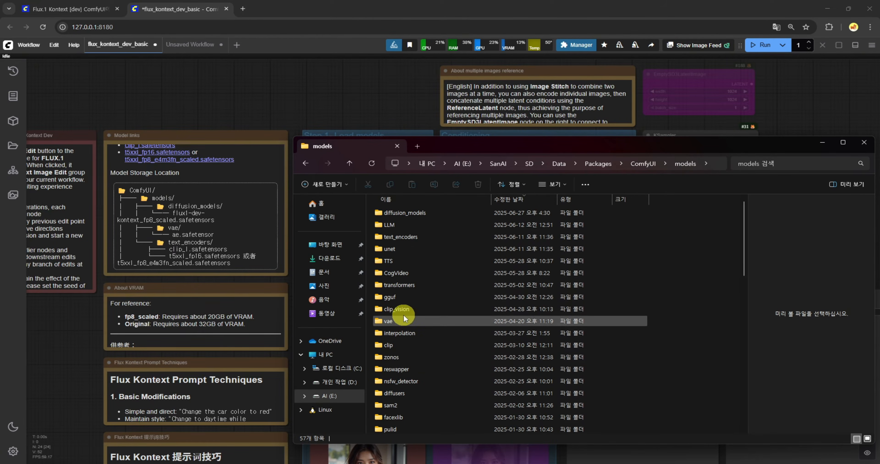
{"action": "double_click", "coordinate": [405, 238]}
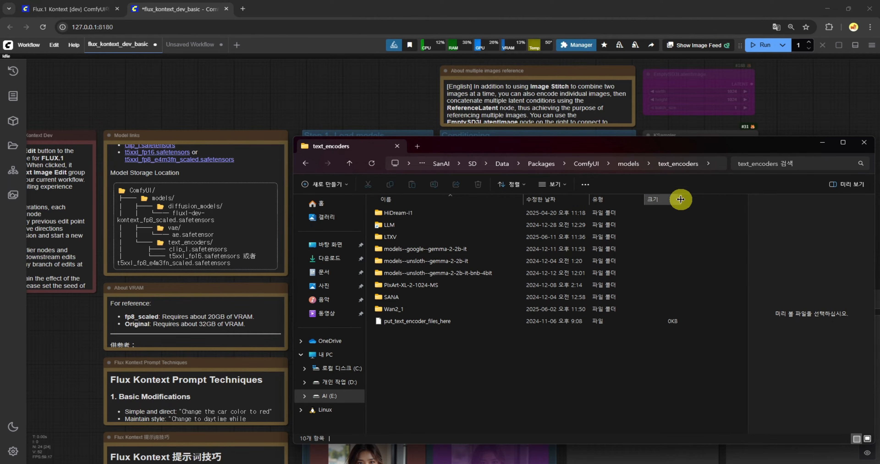
Locate and select clip_l.safetensors and t5xxl_fp16.safetensors in the models\clip\SD3_FLUX folder
{"action": "left_click", "coordinate": [627, 168]}
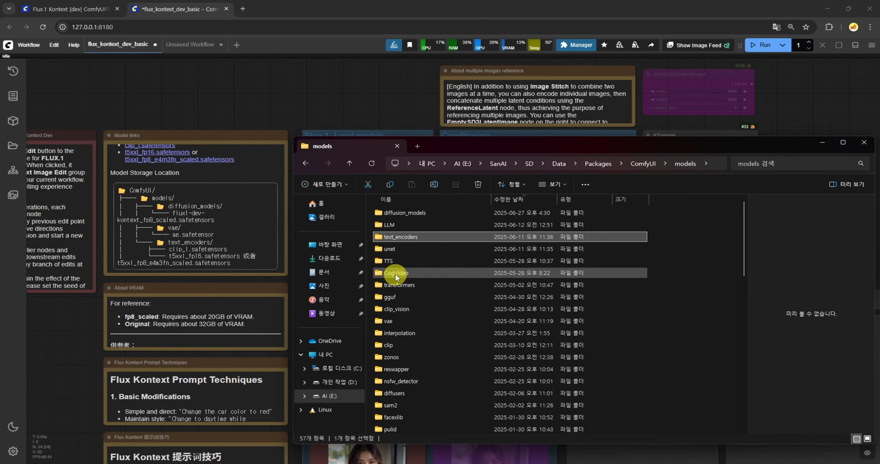
{"action": "left_click", "coordinate": [393, 345]}
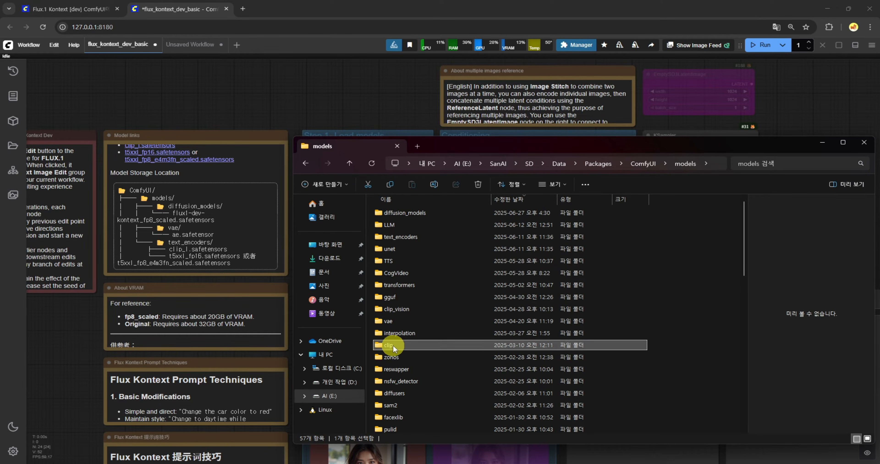
{"action": "double_click", "coordinate": [395, 345]}
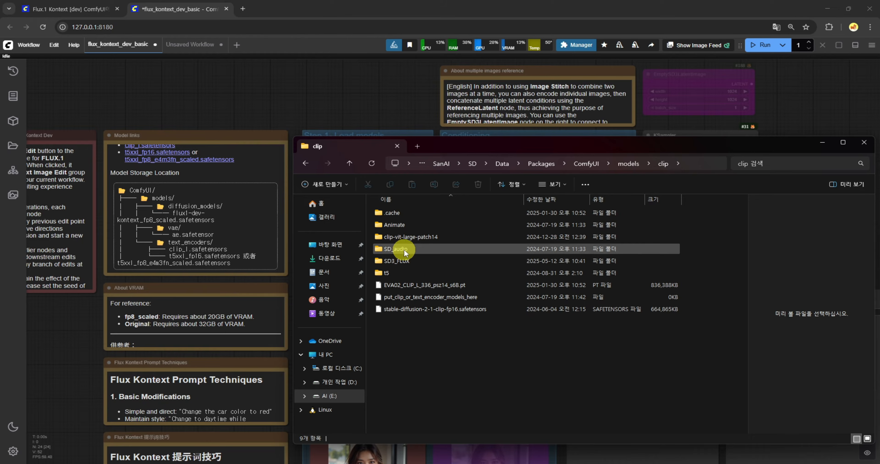
{"action": "double_click", "coordinate": [398, 261]}
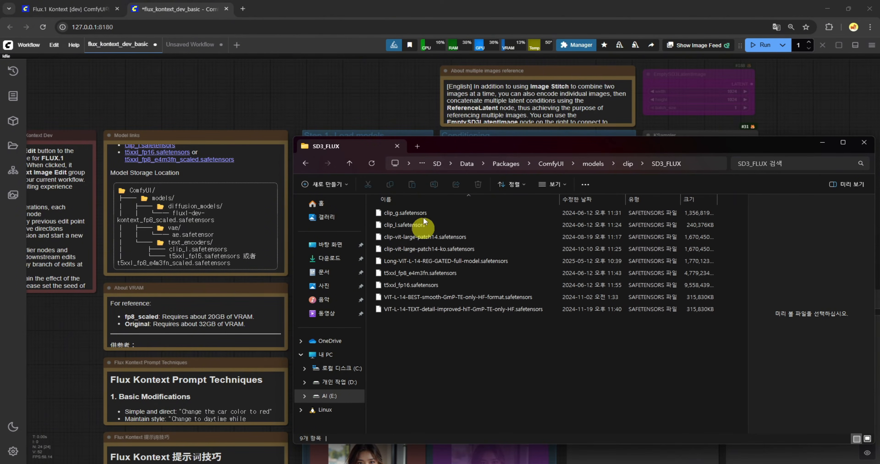
{"action": "left_click", "coordinate": [407, 226]}
{"action": "left_click", "coordinate": [405, 285]}
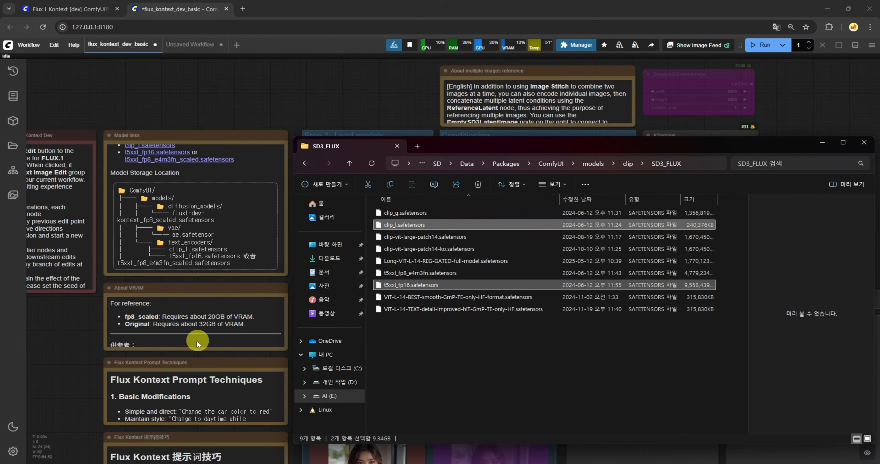
Read the VRAM requirements in the About VRAM note and examine the KSampler node's settings in the workflow
{"action": "scroll", "coordinate": [194, 335], "scroll_direction": "down", "scroll_amount": 2}
{"action": "scroll", "coordinate": [169, 380], "scroll_direction": "down", "scroll_amount": 2}
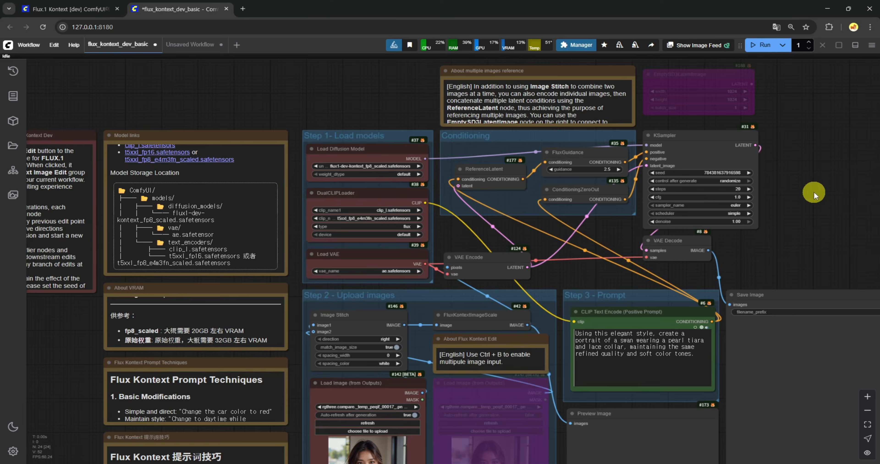
{"action": "left_click_drag", "start_coordinate": [814, 194], "coordinate": [662, 222]}
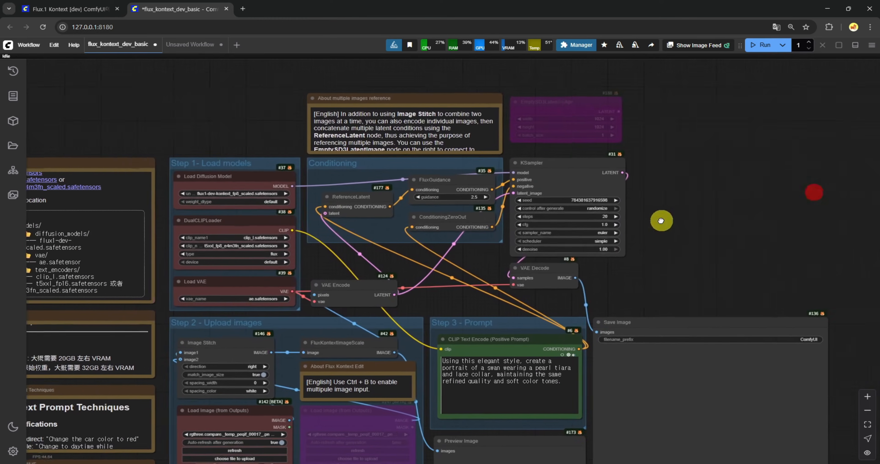
{"action": "scroll", "coordinate": [661, 235], "scroll_direction": "up", "scroll_amount": 8}
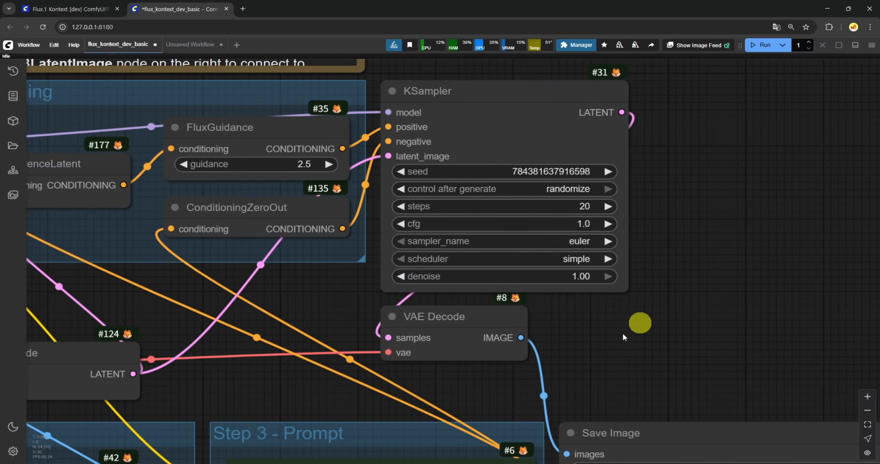
{"action": "scroll", "coordinate": [295, 294], "scroll_direction": "down", "scroll_amount": 10}
{"action": "left_click_drag", "start_coordinate": [131, 185], "coordinate": [313, 184]}
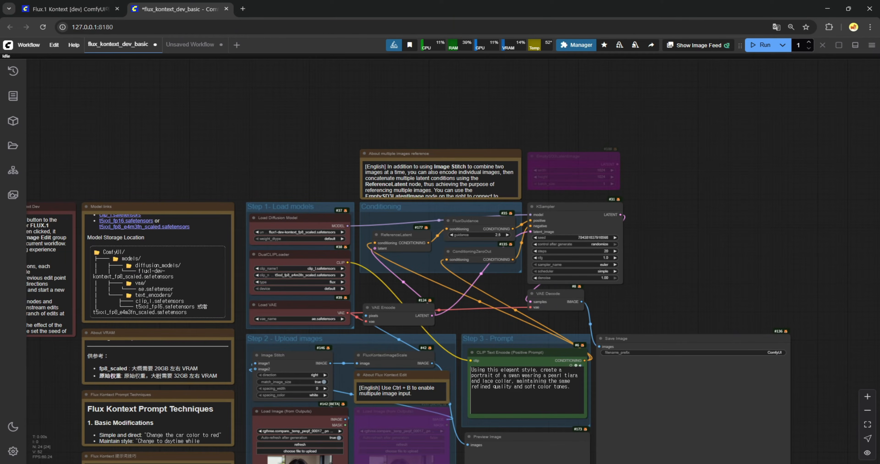
Switch to Stability Matrix and check the VRAM and Reserve VRAM settings in ComfyUI's launch options without changing them
{"action": "key", "text": "alt+Tab"}
{"action": "left_click", "coordinate": [241, 102]}
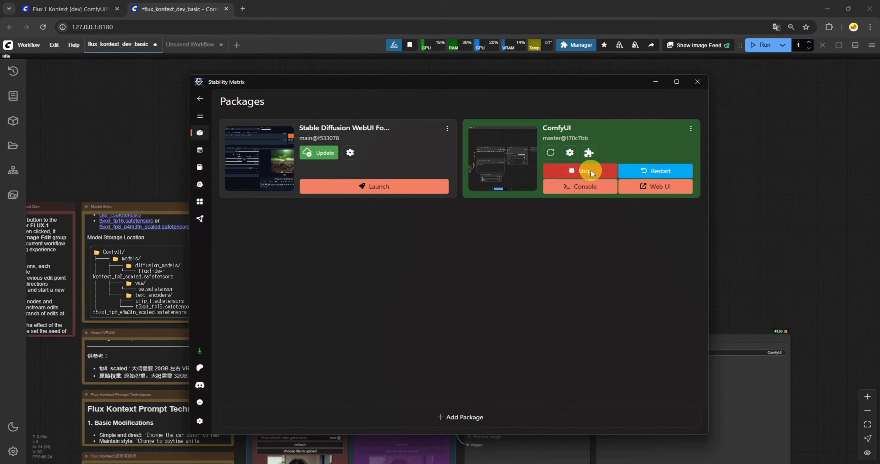
{"action": "left_click", "coordinate": [569, 153]}
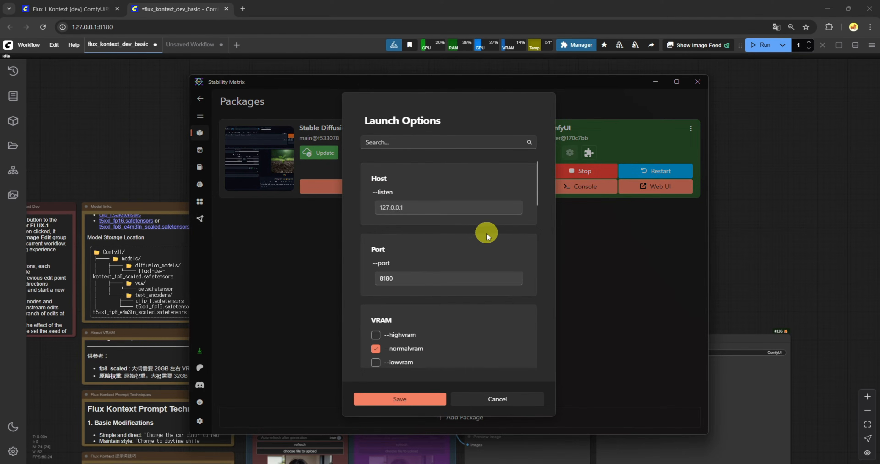
{"action": "scroll", "coordinate": [485, 236], "scroll_direction": "down", "scroll_amount": 5}
{"action": "scroll", "coordinate": [486, 241], "scroll_direction": "up", "scroll_amount": 3}
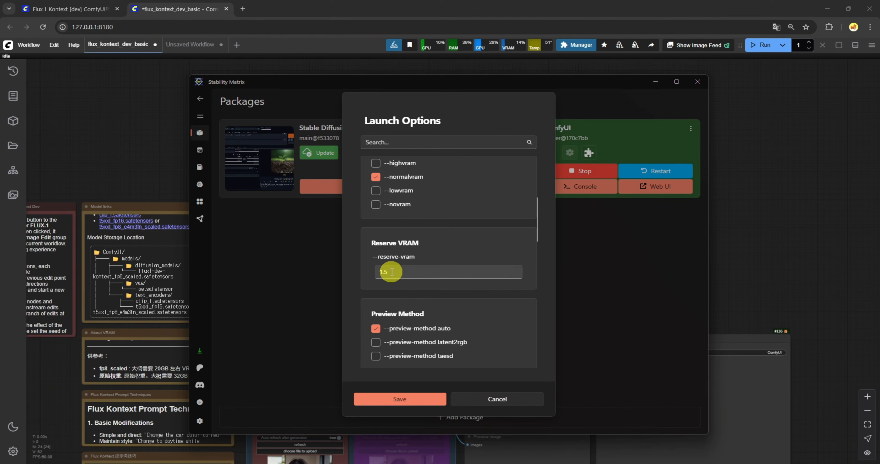
{"action": "left_click", "coordinate": [486, 398]}
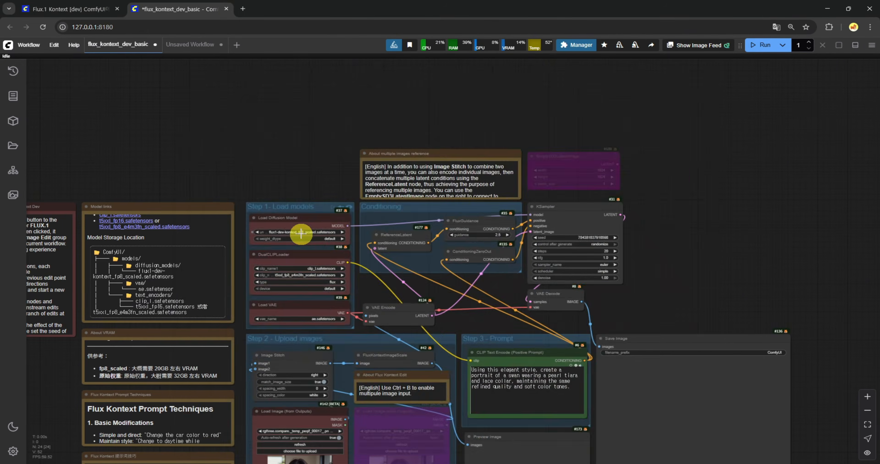
Choose FLUX\flux1-dev-kontext_fp8_scaled.safetensors as the model in the Load Diffusion Model node of the workflow
{"action": "scroll", "coordinate": [300, 233], "scroll_direction": "up", "scroll_amount": 9}
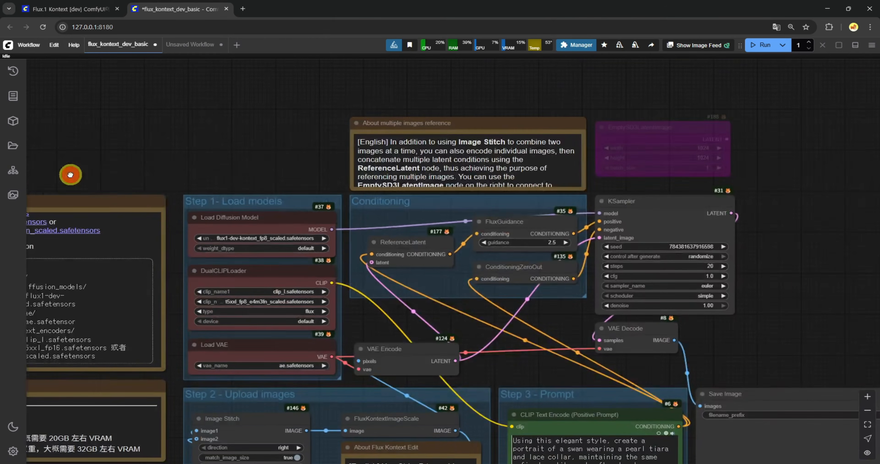
{"action": "left_click_drag", "start_coordinate": [71, 173], "coordinate": [115, 178]}
{"action": "left_click", "coordinate": [305, 241]}
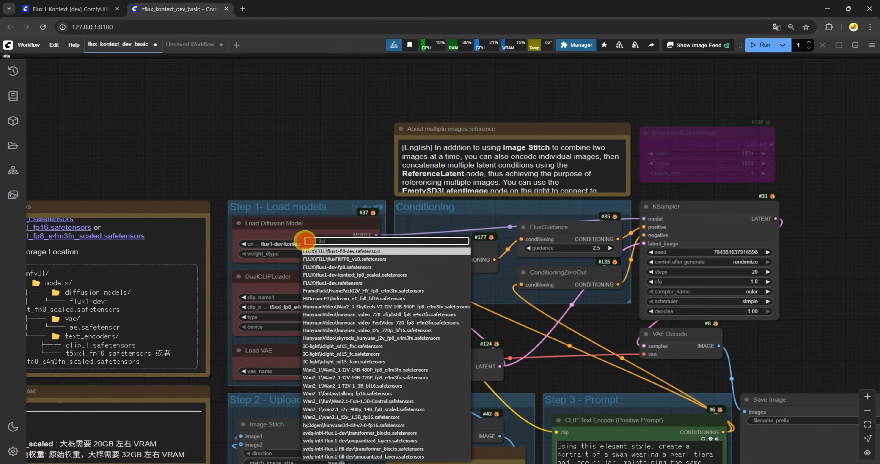
{"action": "left_click", "coordinate": [343, 277]}
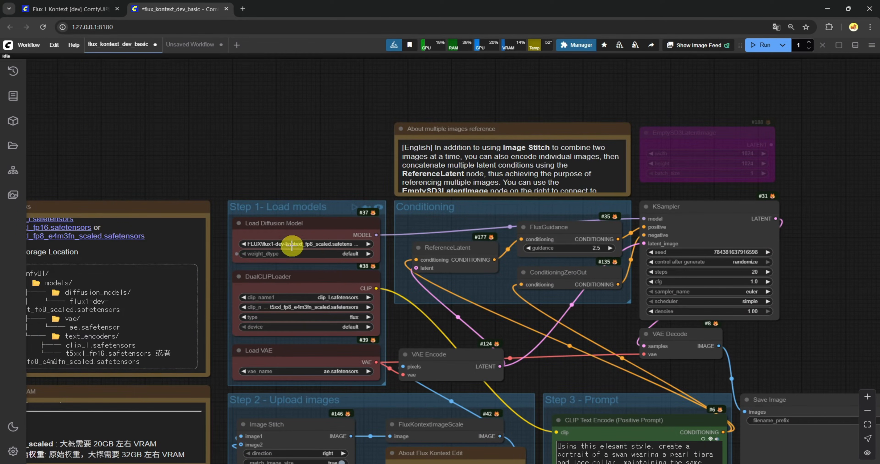
In the DualCLIPLoader node, set clip_name1 to SD3_FLUX\clip_l.safetensors and clip_name2 to SD3_FLUX\t5xxl_fp16.safetensors
{"action": "left_click", "coordinate": [331, 297]}
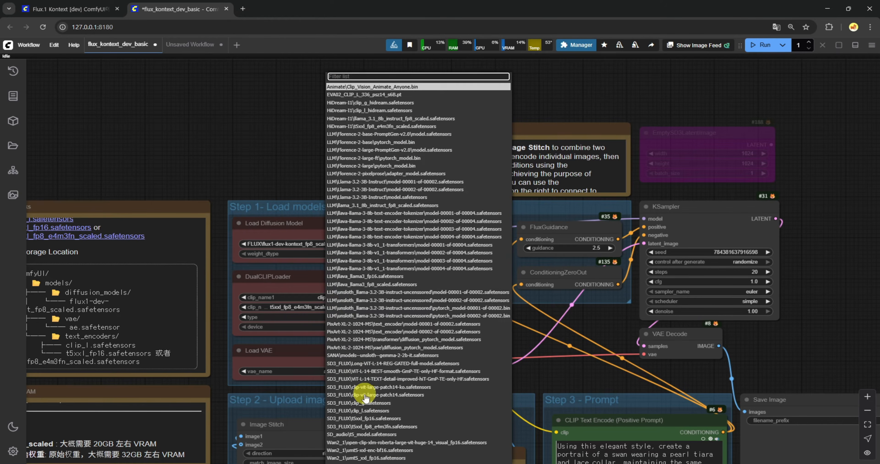
{"action": "left_click", "coordinate": [362, 411]}
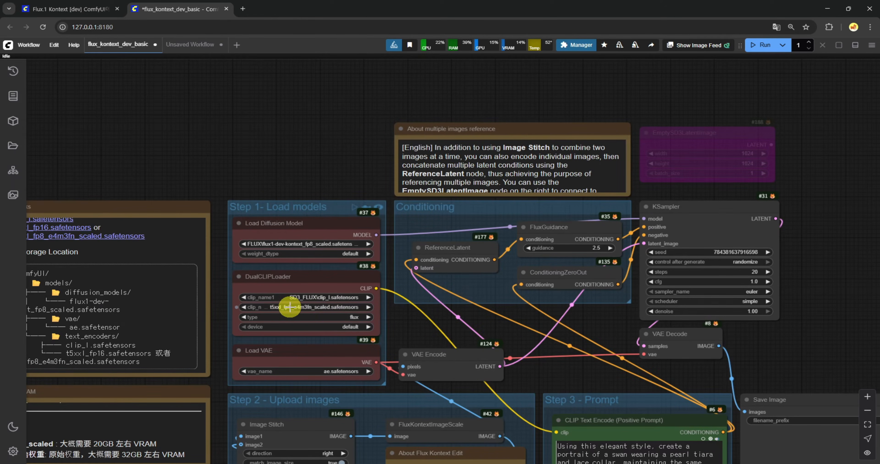
{"action": "left_click", "coordinate": [322, 308]}
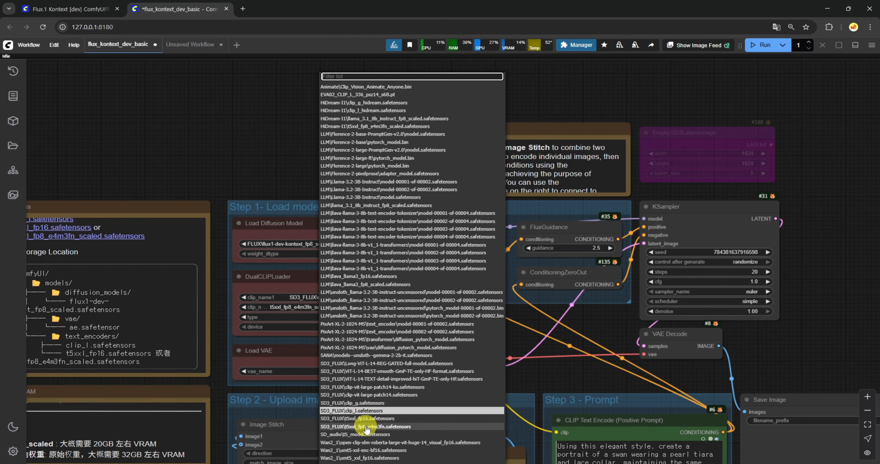
{"action": "key", "text": "Escape"}
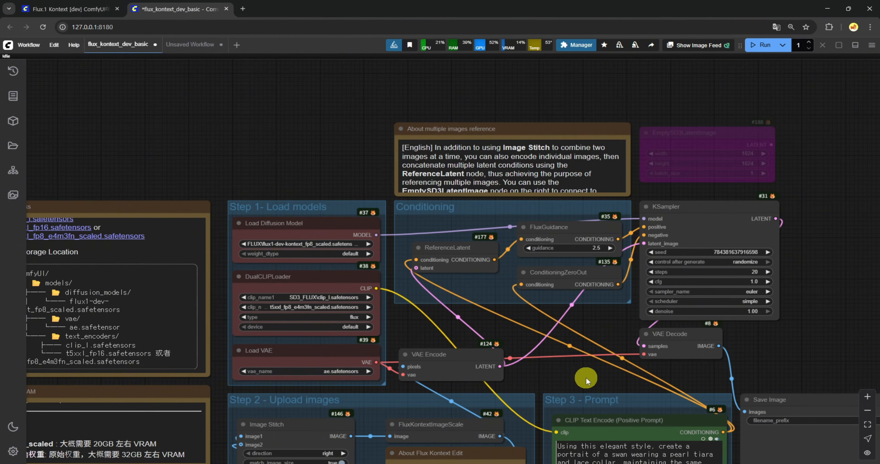
{"action": "left_click_drag", "start_coordinate": [586, 379], "coordinate": [484, 251]}
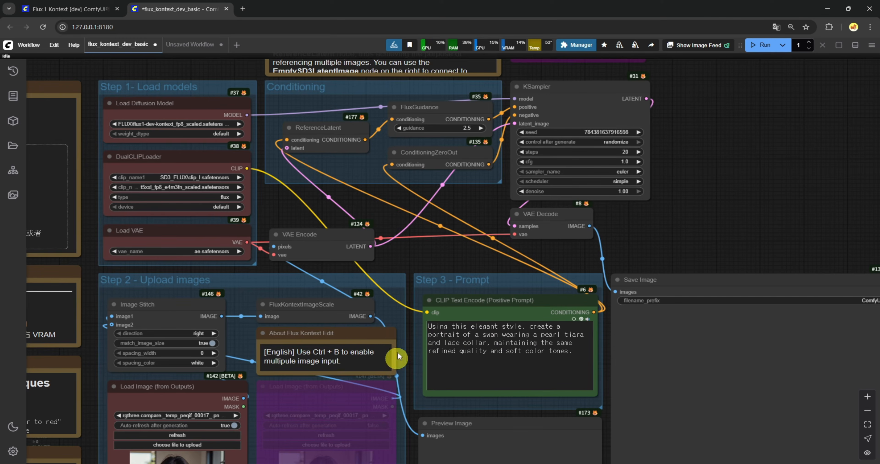
{"action": "left_click_drag", "start_coordinate": [272, 193], "coordinate": [392, 270]}
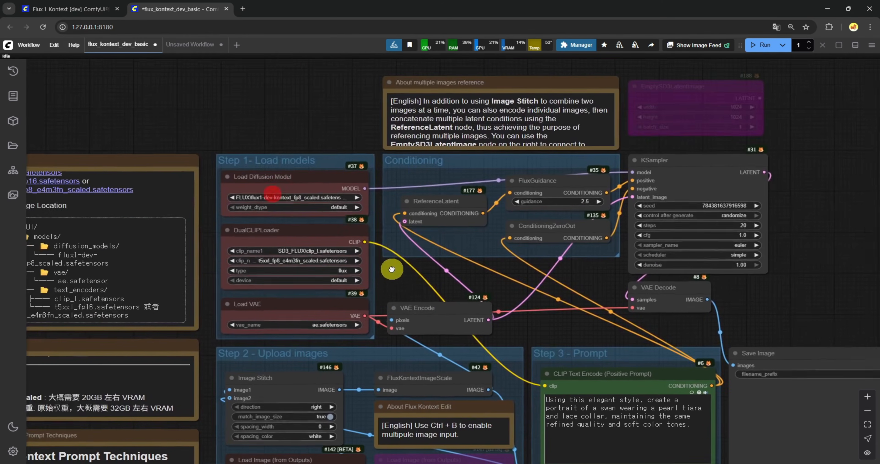
{"action": "scroll", "coordinate": [270, 270], "scroll_direction": "up", "scroll_amount": 8}
{"action": "scroll", "coordinate": [310, 255], "scroll_direction": "down", "scroll_amount": 5}
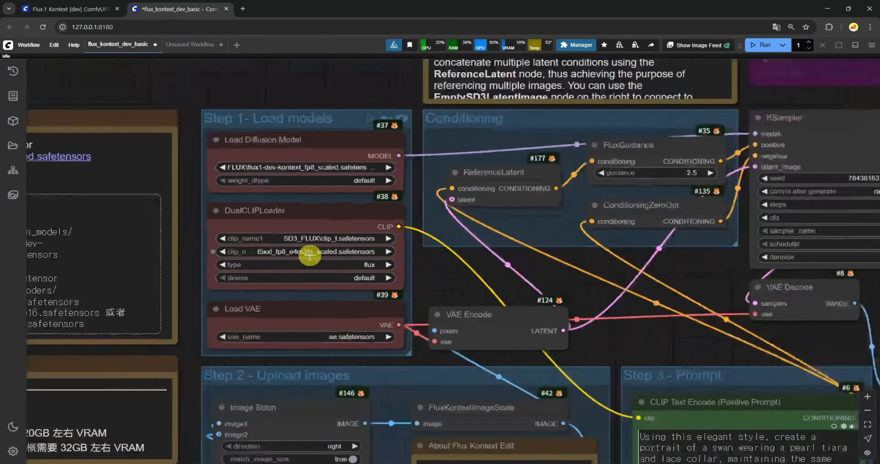
{"action": "scroll", "coordinate": [310, 256], "scroll_direction": "down", "scroll_amount": 4}
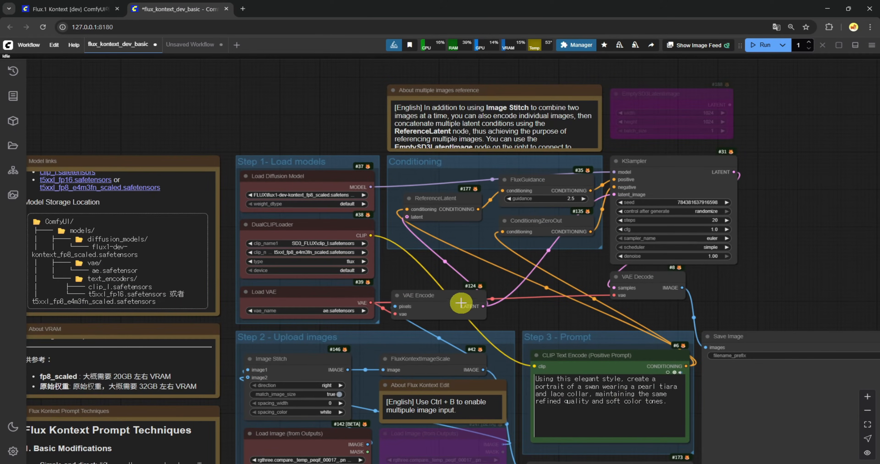
{"action": "left_click", "coordinate": [325, 252]}
{"action": "left_click", "coordinate": [351, 419]}
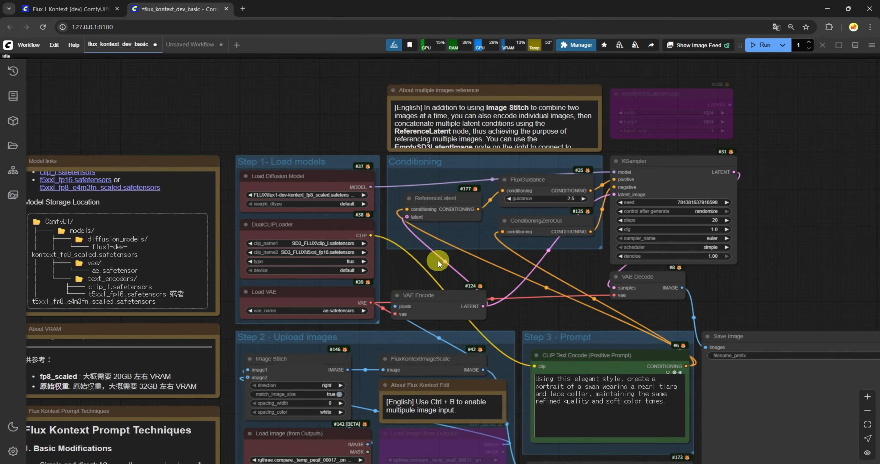
Set the Load VAE node's vae_name to FLUX\ae.safetensors
{"action": "left_click", "coordinate": [329, 311]}
{"action": "left_click", "coordinate": [346, 323]}
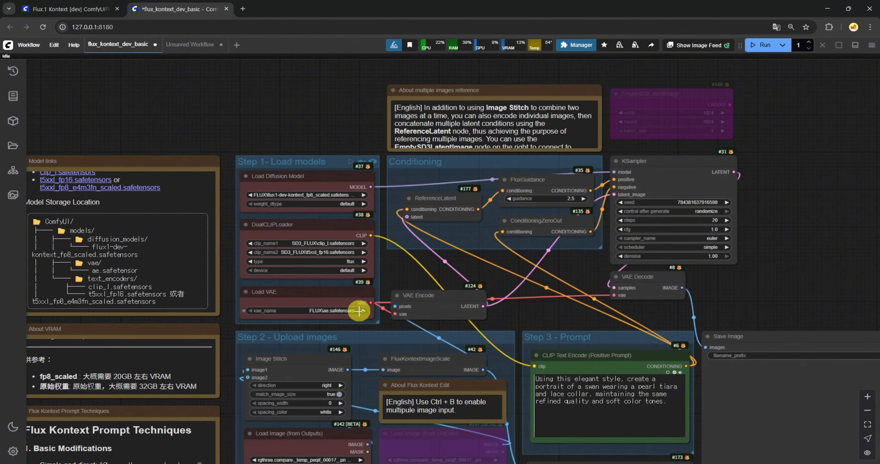
{"action": "left_click_drag", "start_coordinate": [604, 284], "coordinate": [600, 283]}
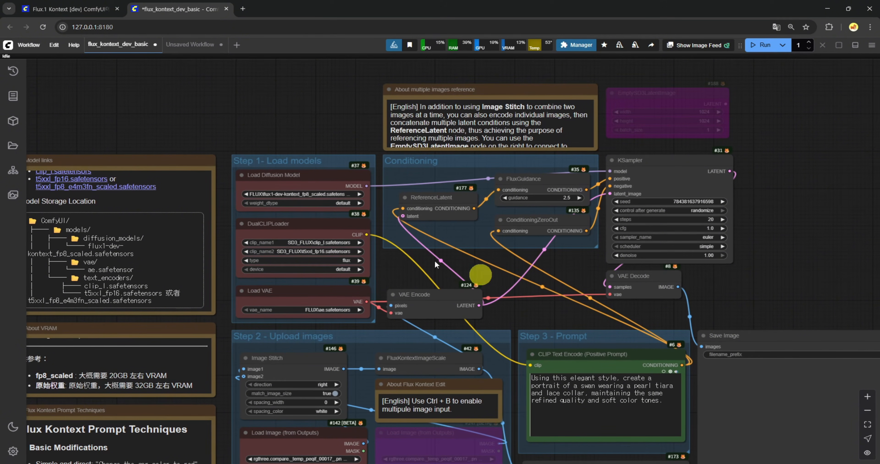
Return to the ComfyUI blog post and open its linked flux-1-kontext-dev tutorial in a new browser tab
{"action": "scroll", "coordinate": [522, 317], "scroll_direction": "down", "scroll_amount": 5}
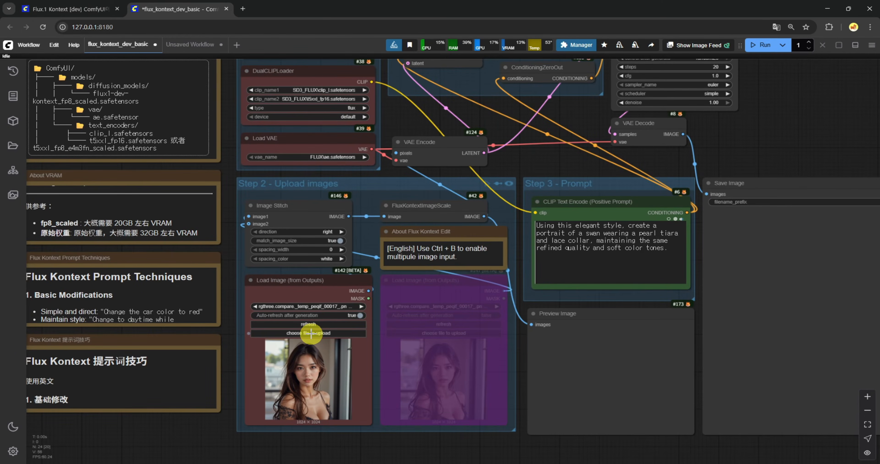
{"action": "key", "text": "ctrl+shift+Tab"}
{"action": "scroll", "coordinate": [383, 268], "scroll_direction": "down", "scroll_amount": 20}
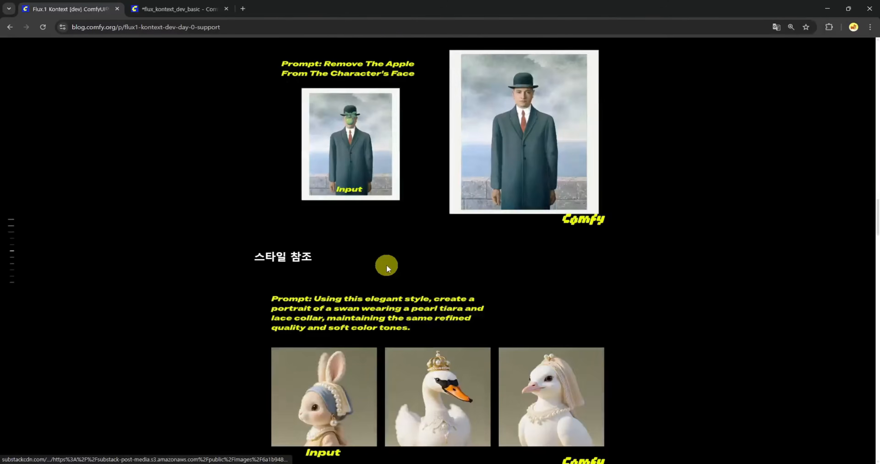
{"action": "scroll", "coordinate": [387, 268], "scroll_direction": "down", "scroll_amount": 8}
{"action": "scroll", "coordinate": [318, 152], "scroll_direction": "down", "scroll_amount": 20}
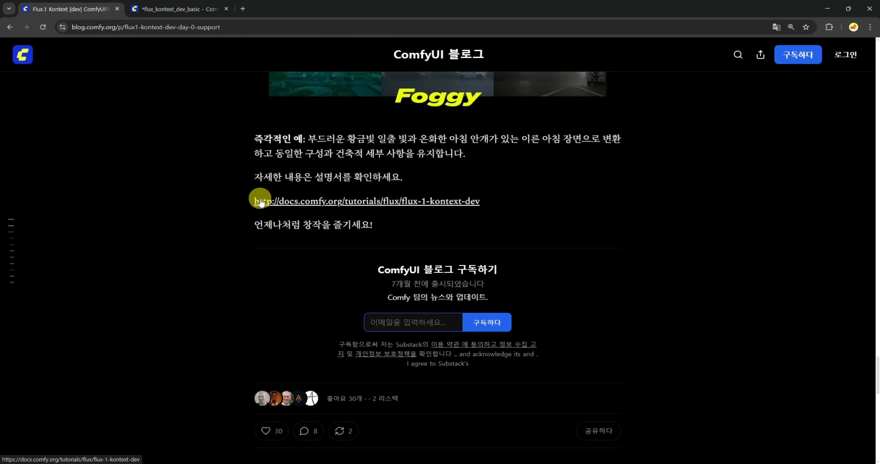
{"action": "middle_click", "coordinate": [287, 202]}
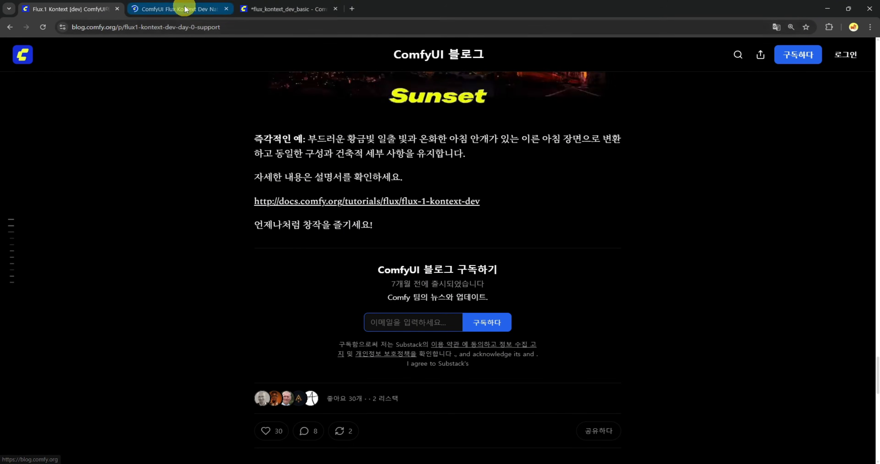
{"action": "left_click", "coordinate": [185, 9]}
Copy the rabbit input image from the tutorial and paste it into the workflow's active Load Image (from Outputs) node
{"action": "scroll", "coordinate": [271, 269], "scroll_direction": "down", "scroll_amount": 6}
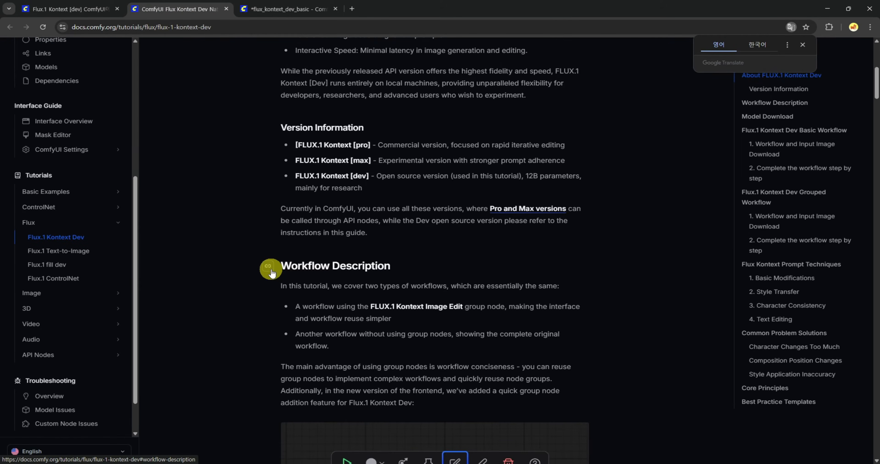
{"action": "scroll", "coordinate": [270, 274], "scroll_direction": "down", "scroll_amount": 10}
{"action": "right_click", "coordinate": [403, 273]}
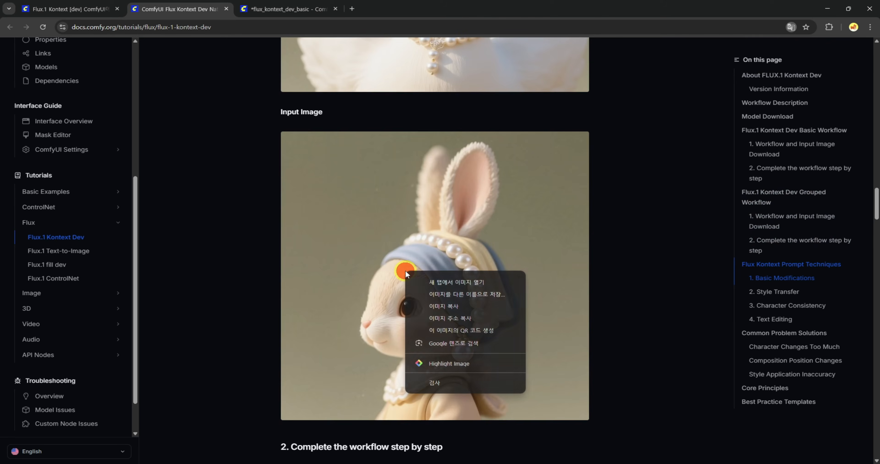
{"action": "left_click", "coordinate": [448, 308]}
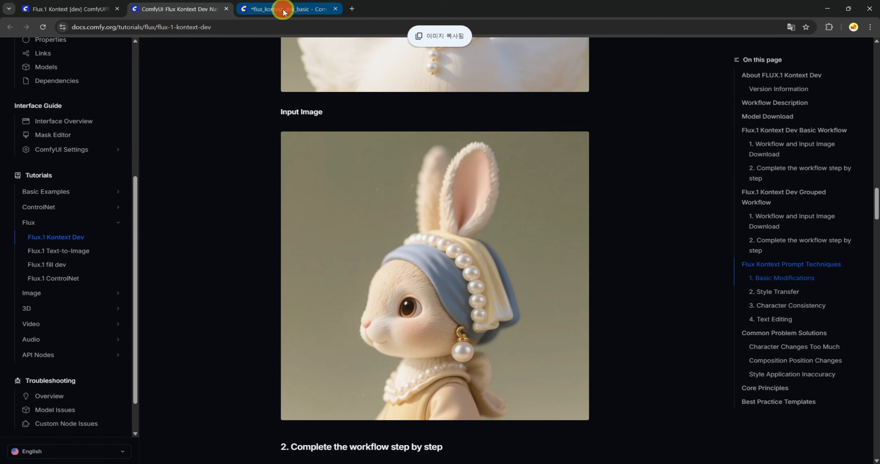
{"action": "left_click", "coordinate": [284, 12]}
{"action": "left_click", "coordinate": [317, 370]}
{"action": "key", "text": "ctrl+v"}
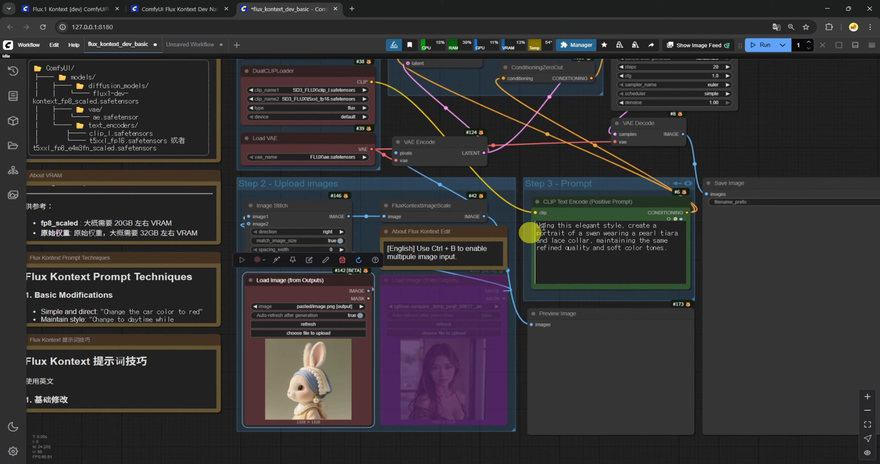
Read through the swan portrait prompt in the CLIP Text Encode (Positive Prompt) node and run the workflow
{"action": "left_click_drag", "start_coordinate": [680, 157], "coordinate": [607, 149]}
{"action": "scroll", "coordinate": [523, 206], "scroll_direction": "up", "scroll_amount": 5}
{"action": "left_click_drag", "start_coordinate": [435, 219], "coordinate": [568, 224]}
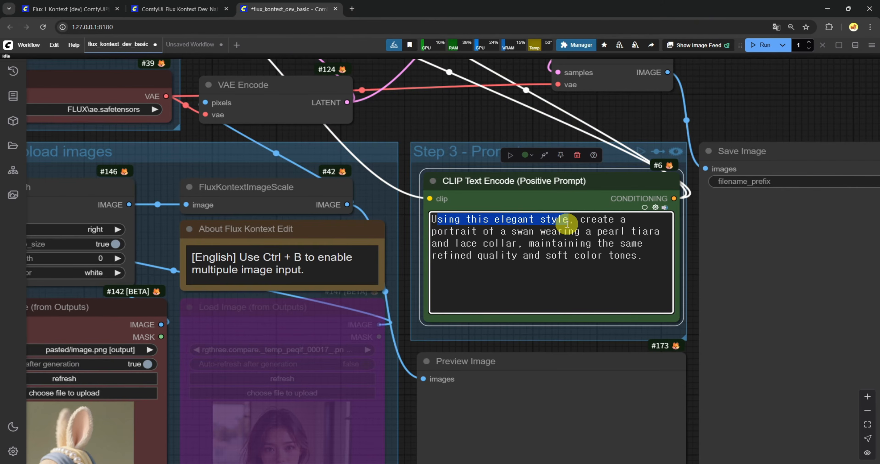
{"action": "left_click", "coordinate": [508, 233]}
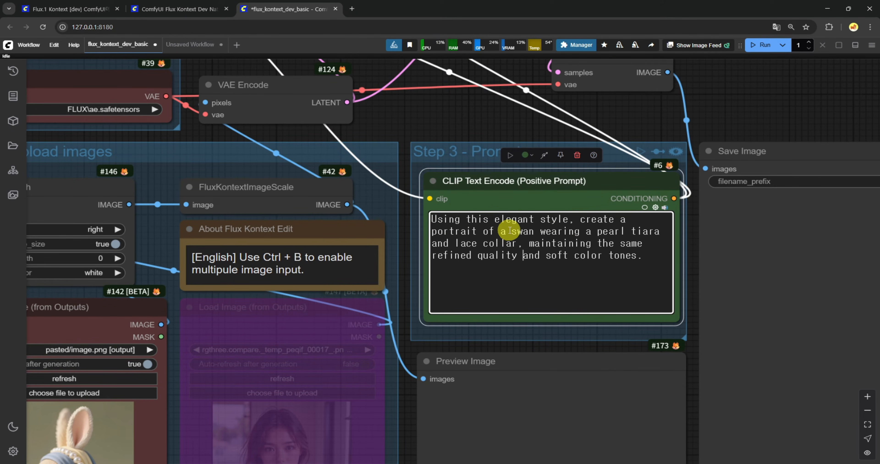
{"action": "left_click", "coordinate": [523, 256]}
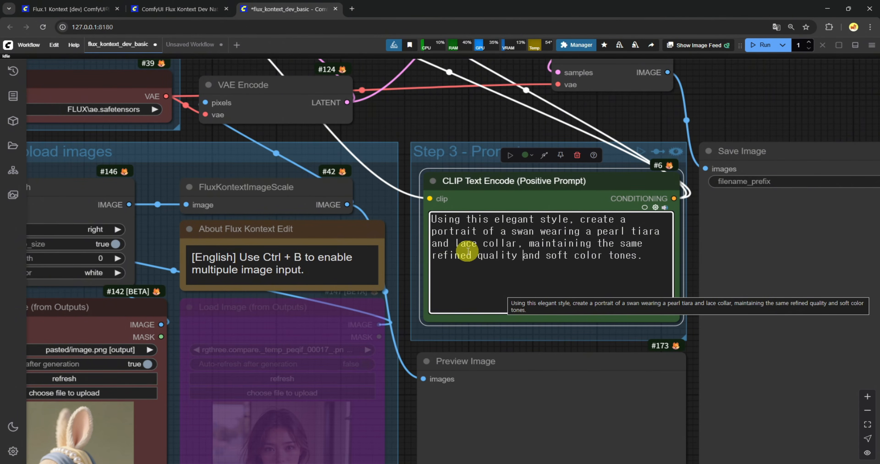
{"action": "scroll", "coordinate": [468, 252], "scroll_direction": "down", "scroll_amount": 5}
{"action": "left_click_drag", "start_coordinate": [450, 190], "coordinate": [418, 214]}
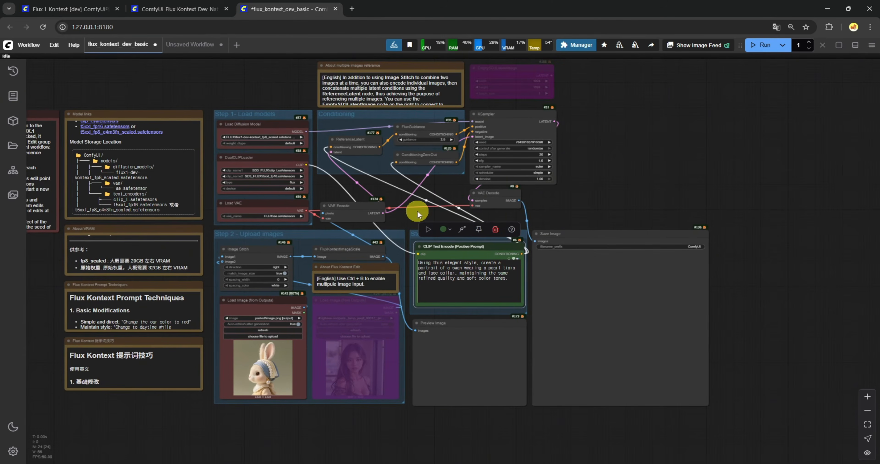
{"action": "left_click", "coordinate": [762, 45]}
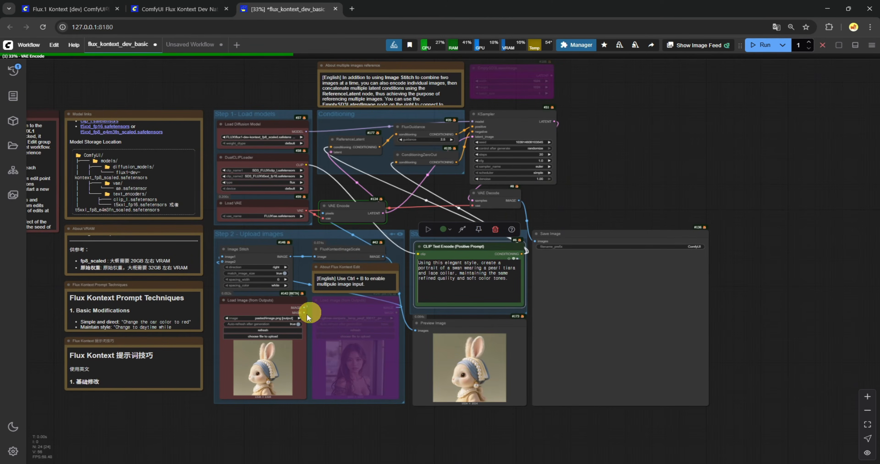
Examine the Load Image, Preview Image, prompt and KSampler nodes while the swan portrait workflow runs
{"action": "scroll", "coordinate": [236, 290], "scroll_direction": "up", "scroll_amount": 5}
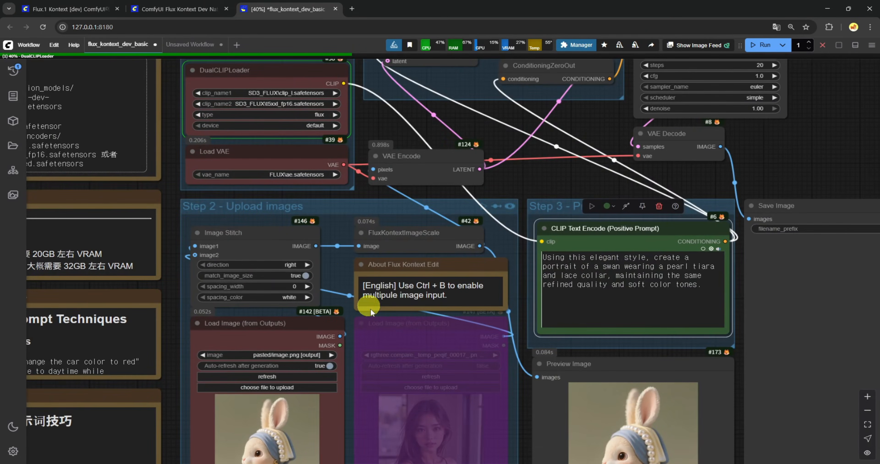
{"action": "scroll", "coordinate": [370, 309], "scroll_direction": "down", "scroll_amount": 5}
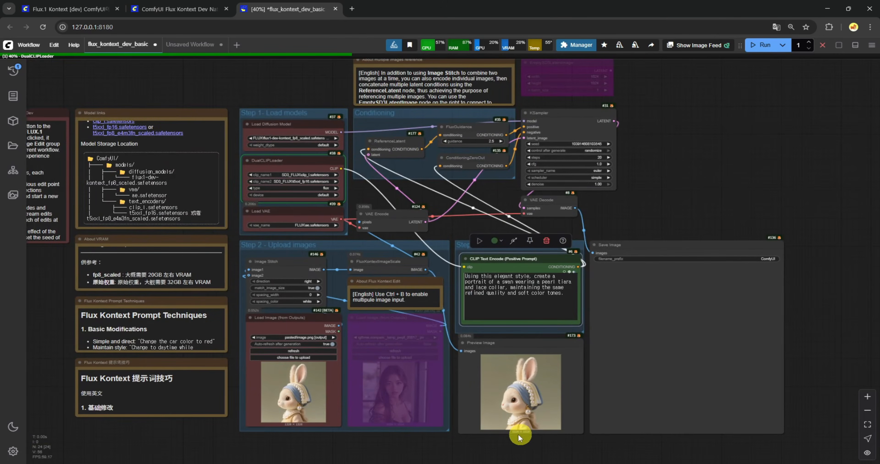
{"action": "scroll", "coordinate": [520, 439], "scroll_direction": "up", "scroll_amount": 3}
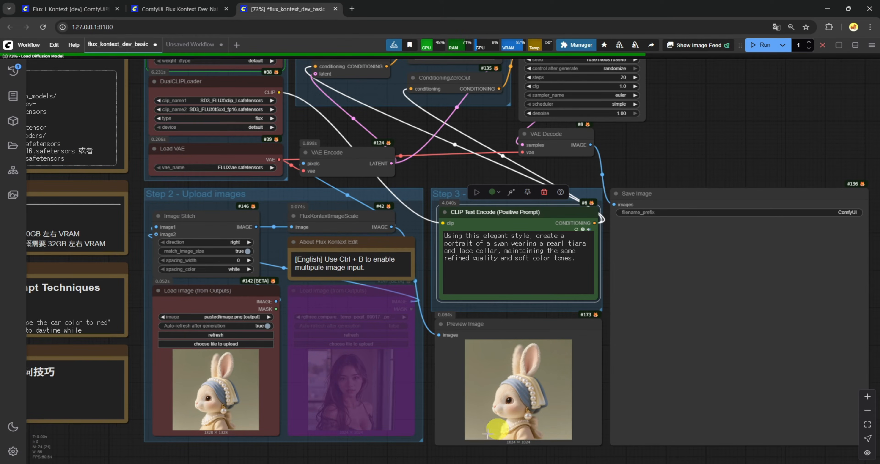
{"action": "scroll", "coordinate": [300, 214], "scroll_direction": "up", "scroll_amount": 7}
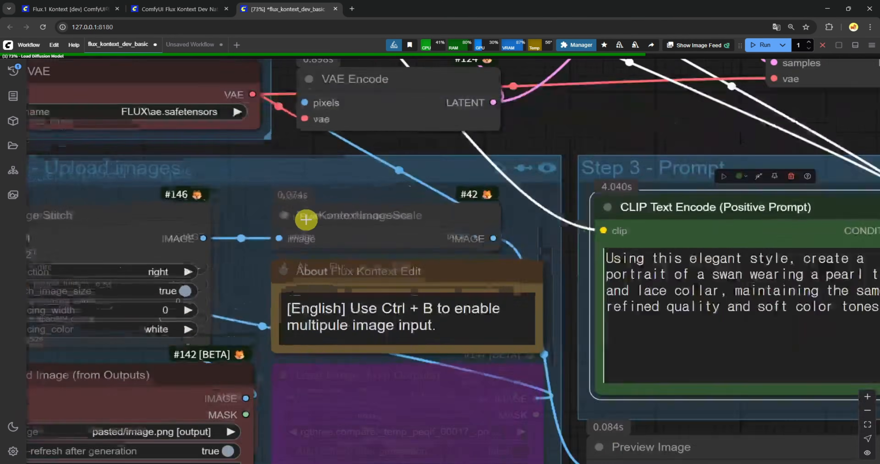
{"action": "scroll", "coordinate": [404, 223], "scroll_direction": "down", "scroll_amount": 12}
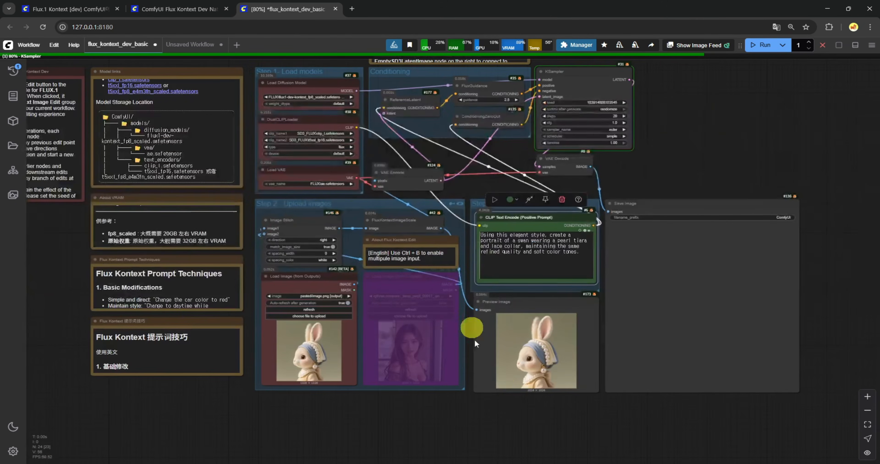
{"action": "scroll", "coordinate": [539, 396], "scroll_direction": "up", "scroll_amount": 5}
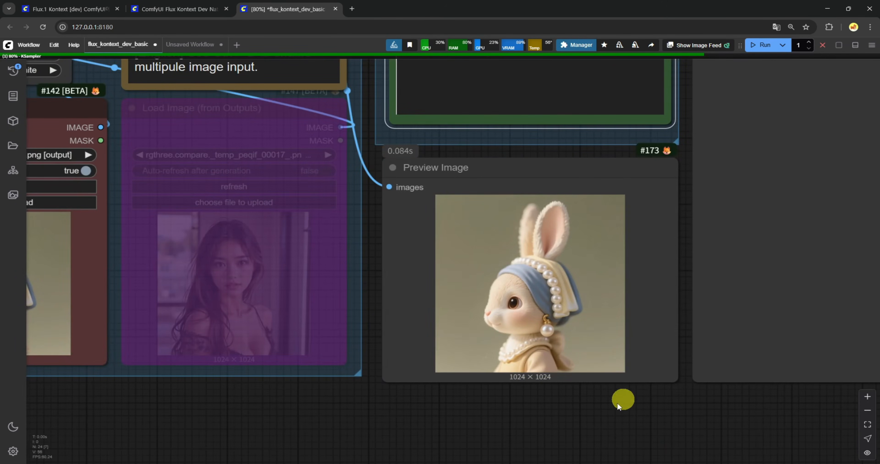
{"action": "scroll", "coordinate": [551, 382], "scroll_direction": "down", "scroll_amount": 7}
{"action": "scroll", "coordinate": [551, 382], "scroll_direction": "down", "scroll_amount": 4}
{"action": "scroll", "coordinate": [519, 233], "scroll_direction": "up", "scroll_amount": 6}
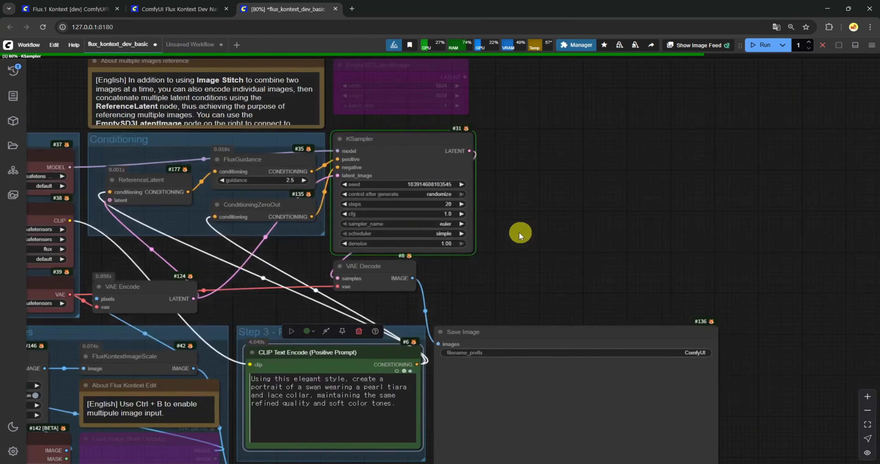
Check the example images in the Flux.1 Kontext Dev tutorial and inspect the swan portrait in the workflow's Save Image node
{"action": "left_click", "coordinate": [173, 9]}
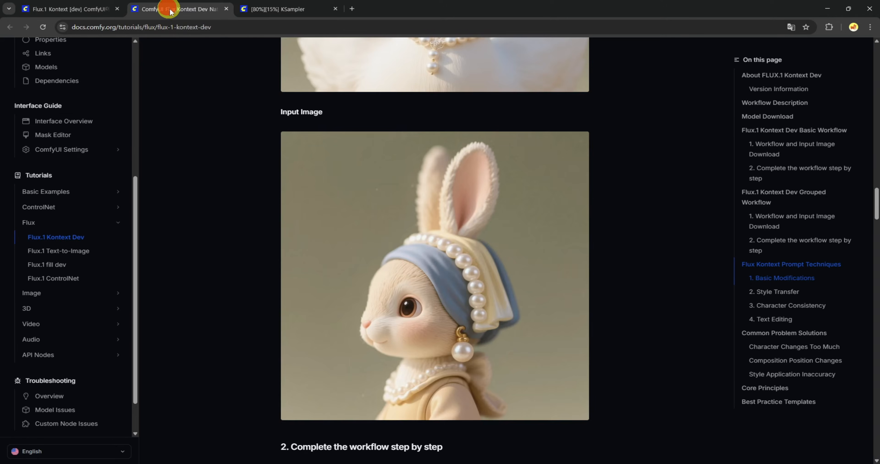
{"action": "scroll", "coordinate": [368, 343], "scroll_direction": "up", "scroll_amount": 10}
{"action": "key", "text": "ctrl+Tab"}
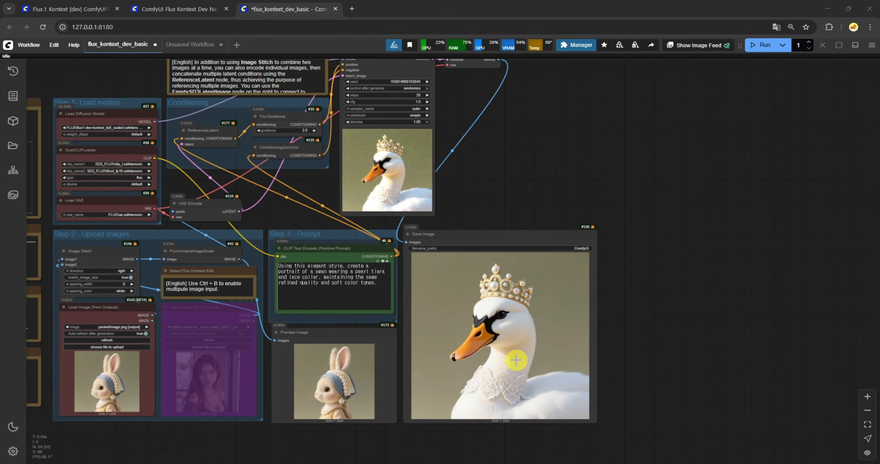
{"action": "scroll", "coordinate": [525, 393], "scroll_direction": "up", "scroll_amount": 6}
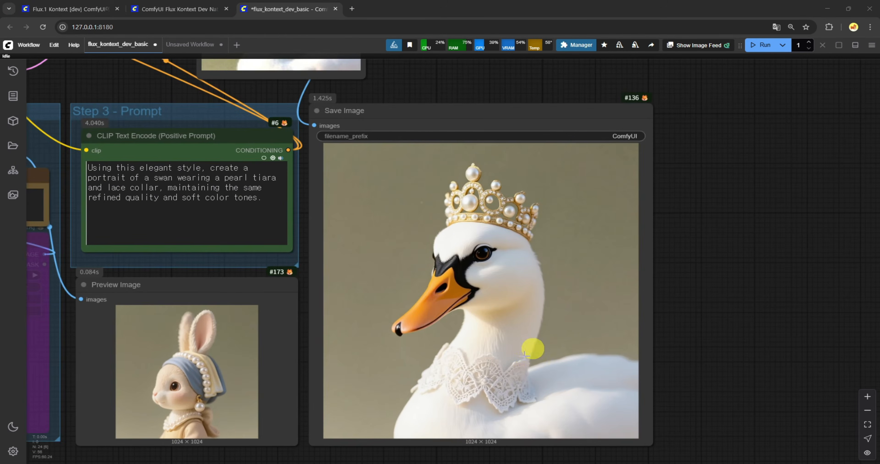
{"action": "scroll", "coordinate": [487, 373], "scroll_direction": "down", "scroll_amount": 6}
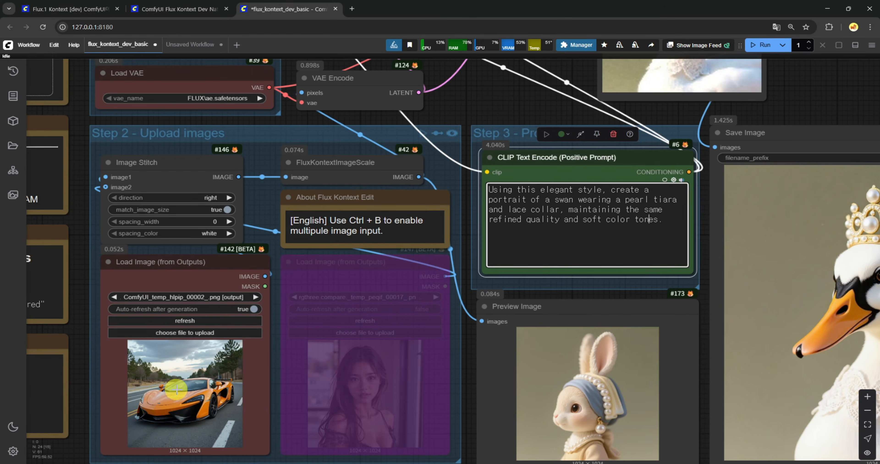
Replace the positive prompt with "Car changed to red", run the workflow and compare the saved image with the orange car input
{"action": "key", "text": "ctrl+a"}
{"action": "type", "text": "Car changed to red"}
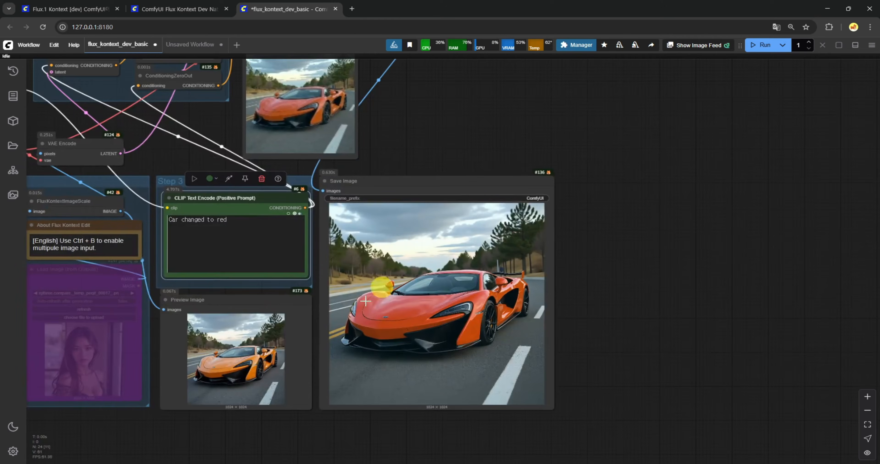
{"action": "scroll", "coordinate": [369, 281], "scroll_direction": "up", "scroll_amount": 3}
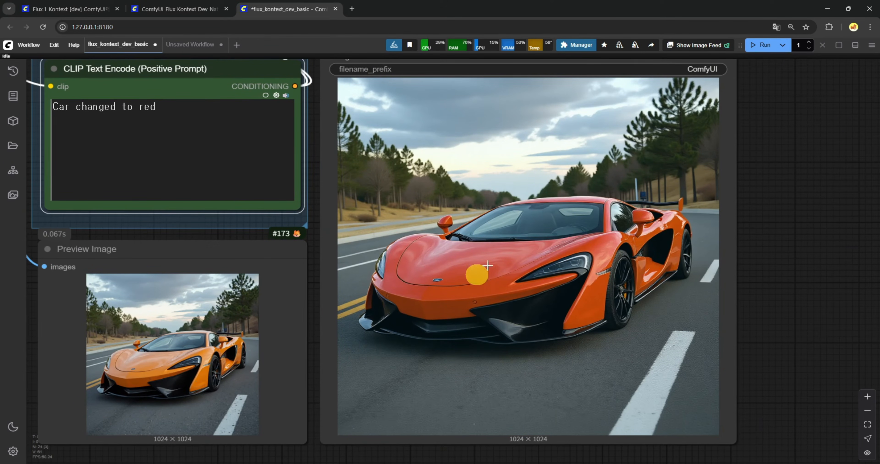
{"action": "scroll", "coordinate": [533, 257], "scroll_direction": "down", "scroll_amount": 4}
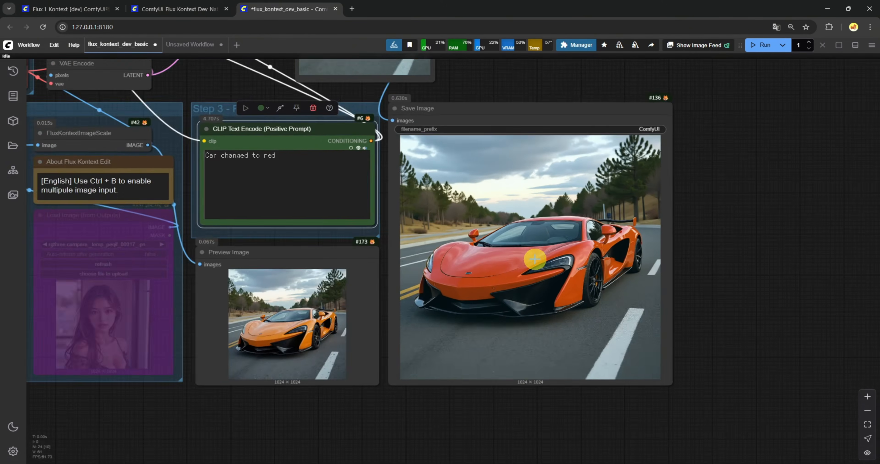
{"action": "scroll", "coordinate": [534, 260], "scroll_direction": "down", "scroll_amount": 2}
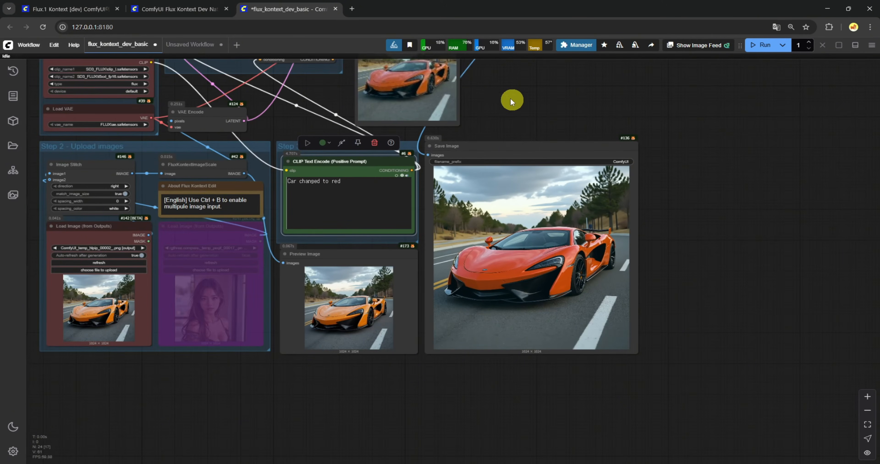
{"action": "left_click_drag", "start_coordinate": [511, 99], "coordinate": [528, 113]}
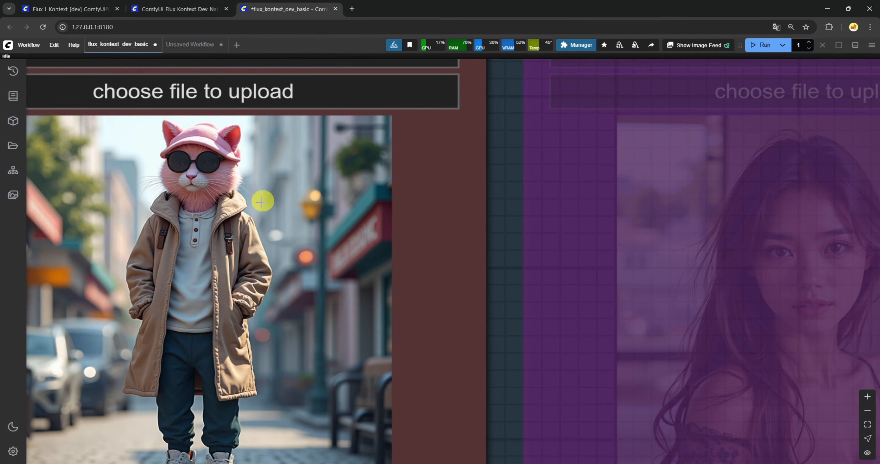
Replace the positive prompt with "Restyled to Claymation" and run the workflow on the pink cat image
{"action": "scroll", "coordinate": [262, 201], "scroll_direction": "down", "scroll_amount": 10}
{"action": "left_click_drag", "start_coordinate": [566, 187], "coordinate": [403, 363]}
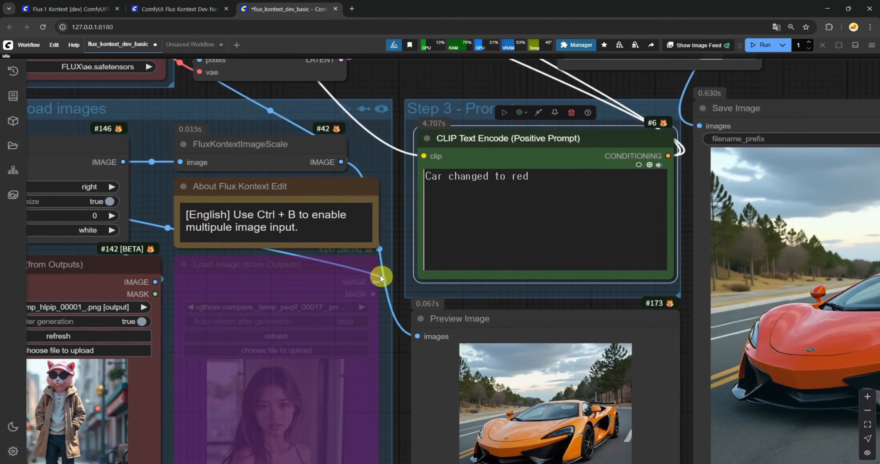
{"action": "left_click", "coordinate": [512, 226]}
{"action": "key", "text": "ctrl+a"}
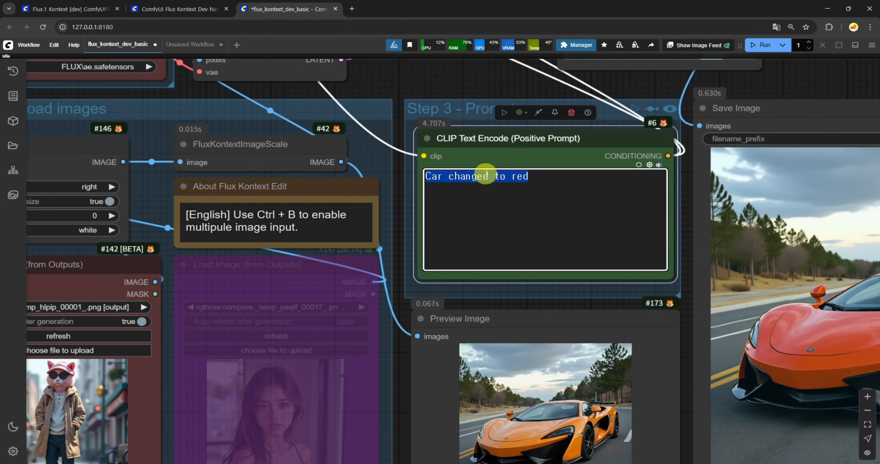
{"action": "type", "text": "Restlyed to Claymation"}
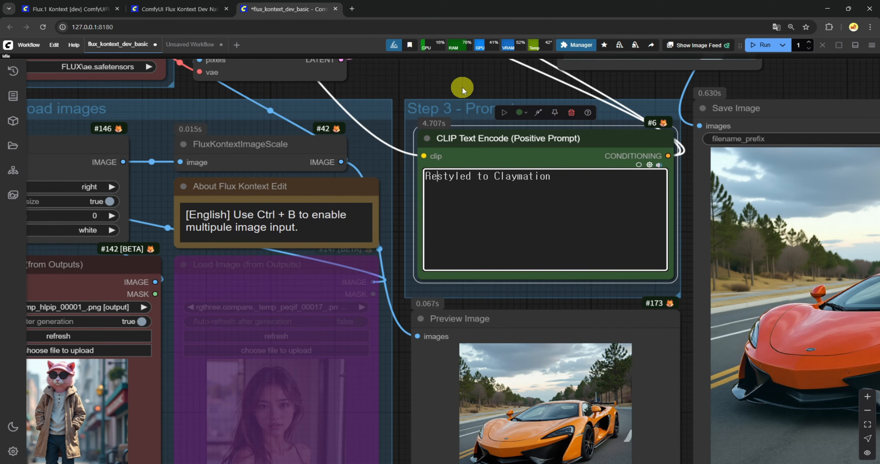
{"action": "key", "text": "ctrl+Return"}
Examine the pink cat input, the KSampler preview and the claymation-style result in the Save Image node up close
{"action": "scroll", "coordinate": [501, 387], "scroll_direction": "up", "scroll_amount": 8}
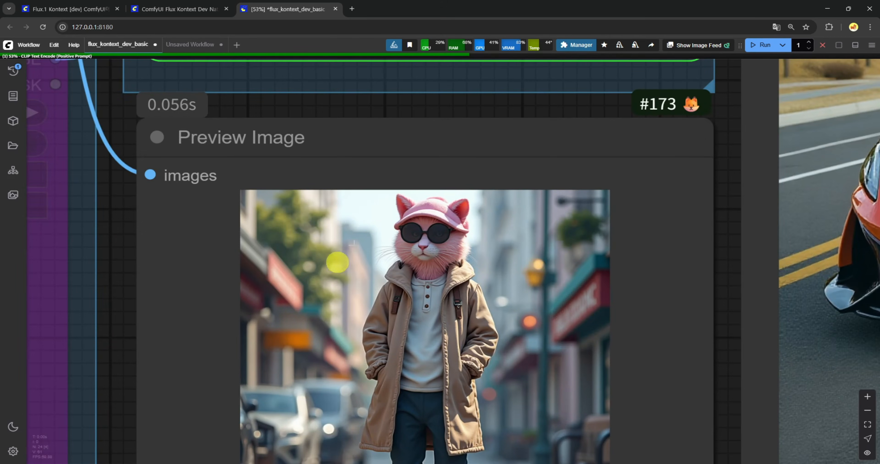
{"action": "scroll", "coordinate": [493, 359], "scroll_direction": "down", "scroll_amount": 8}
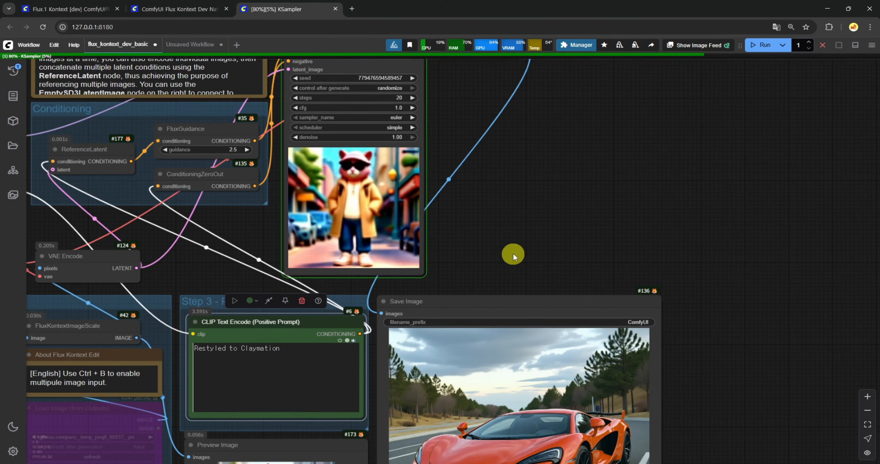
{"action": "left_click_drag", "start_coordinate": [494, 265], "coordinate": [526, 218]}
{"action": "scroll", "coordinate": [581, 406], "scroll_direction": "up", "scroll_amount": 6}
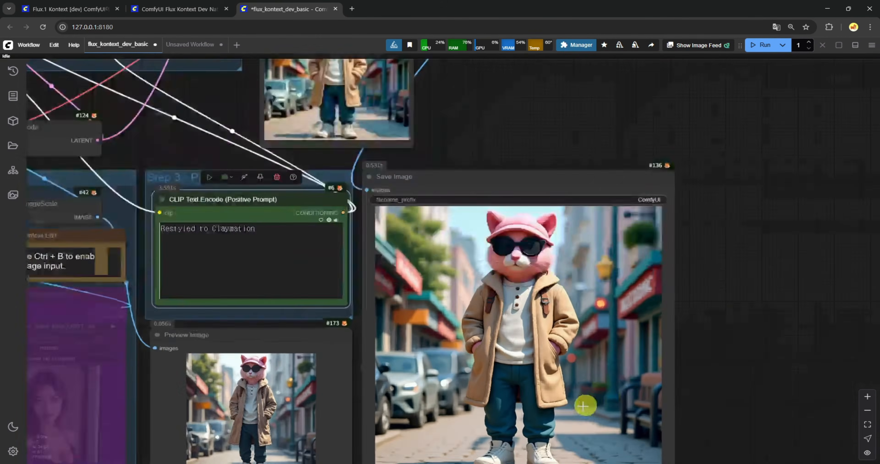
{"action": "scroll", "coordinate": [542, 397], "scroll_direction": "up", "scroll_amount": 2}
{"action": "scroll", "coordinate": [424, 342], "scroll_direction": "down", "scroll_amount": 4}
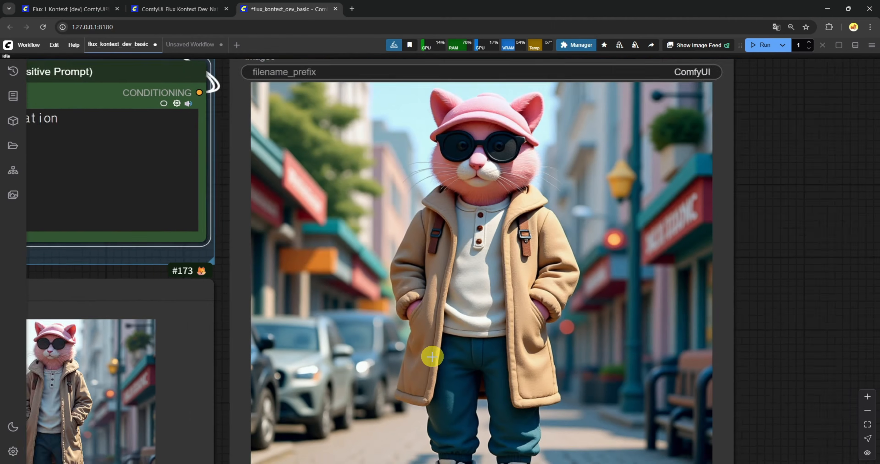
{"action": "scroll", "coordinate": [443, 408], "scroll_direction": "up", "scroll_amount": 5}
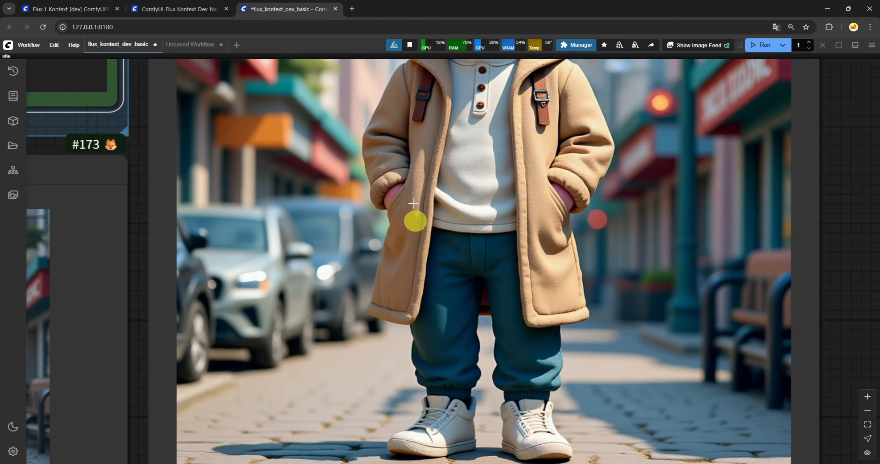
{"action": "scroll", "coordinate": [411, 286], "scroll_direction": "down", "scroll_amount": 6}
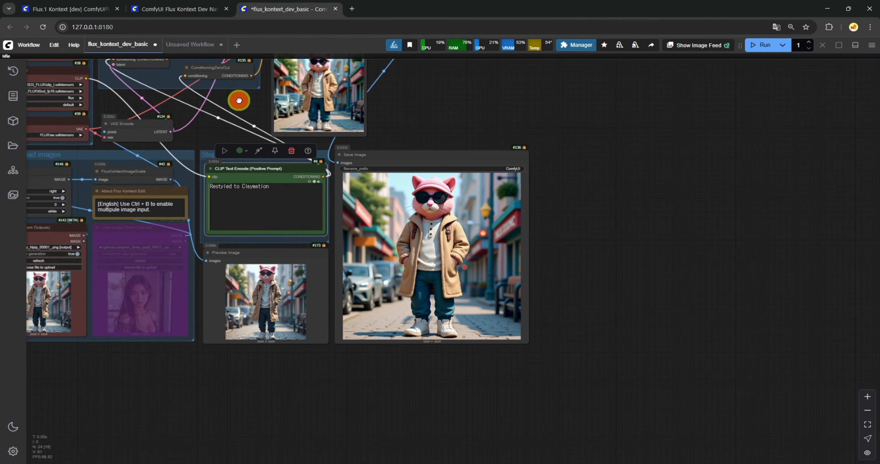
Review the Load Diffusion Model node and the GGUF file list in the QuantStack/FLUX.1-Kontext-dev-GGUF repository on Hugging Face
{"action": "left_click_drag", "start_coordinate": [239, 100], "coordinate": [364, 209]}
{"action": "scroll", "coordinate": [98, 138], "scroll_direction": "up", "scroll_amount": 5}
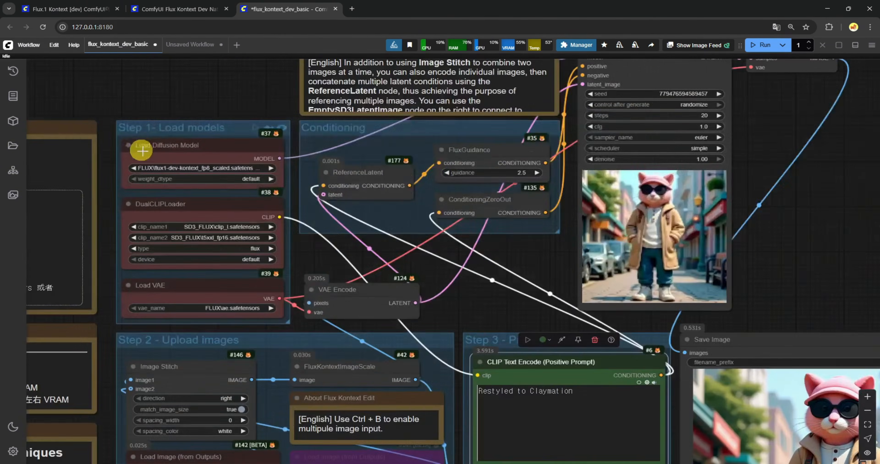
{"action": "scroll", "coordinate": [142, 151], "scroll_direction": "up", "scroll_amount": 4}
{"action": "scroll", "coordinate": [235, 183], "scroll_direction": "down", "scroll_amount": 5}
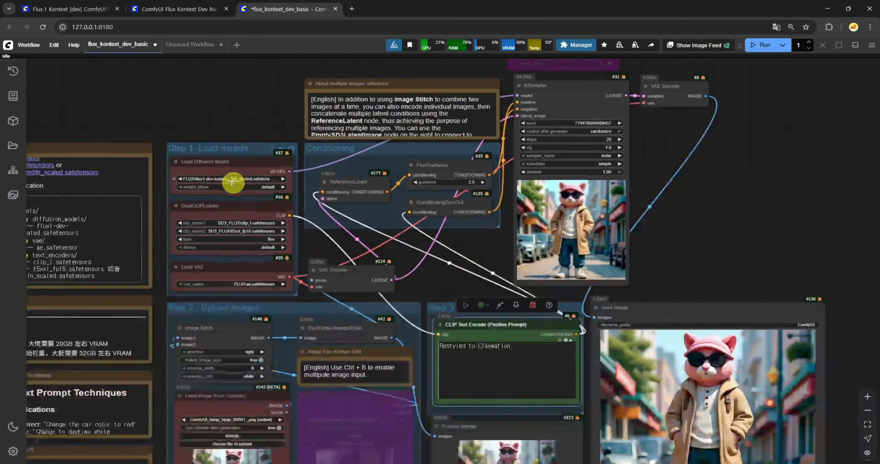
{"action": "left_click_drag", "start_coordinate": [223, 157], "coordinate": [224, 191]}
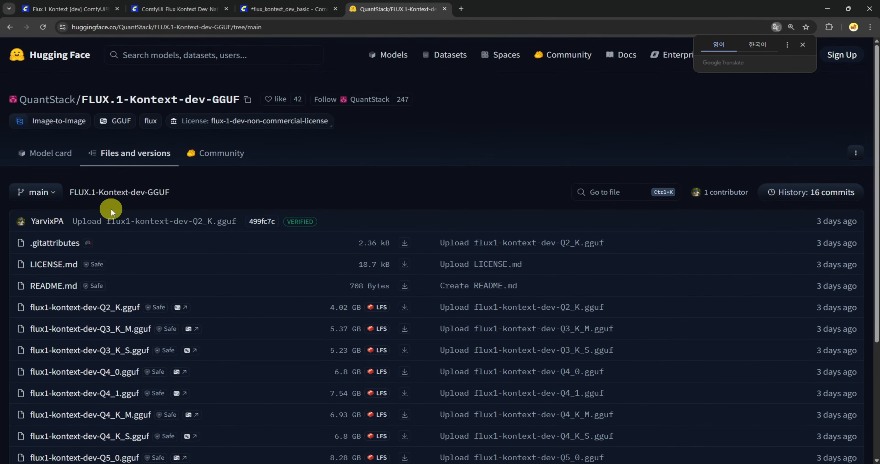
{"action": "scroll", "coordinate": [113, 211], "scroll_direction": "down", "scroll_amount": 5}
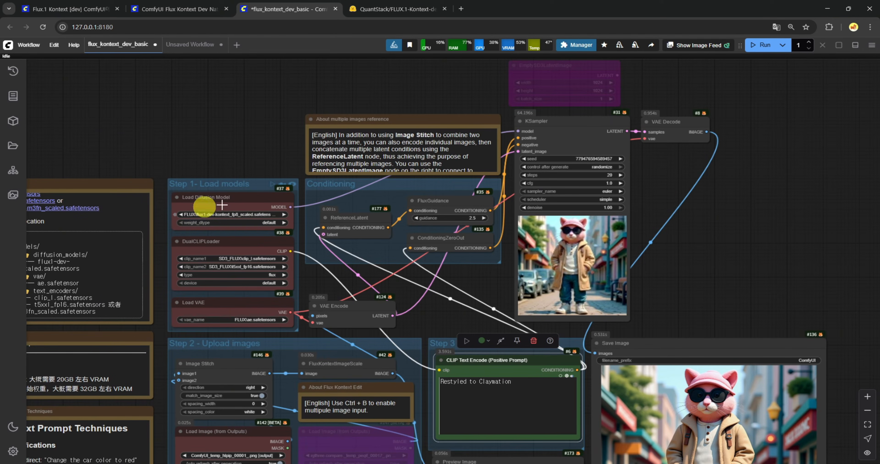
{"action": "left_click", "coordinate": [379, 11]}
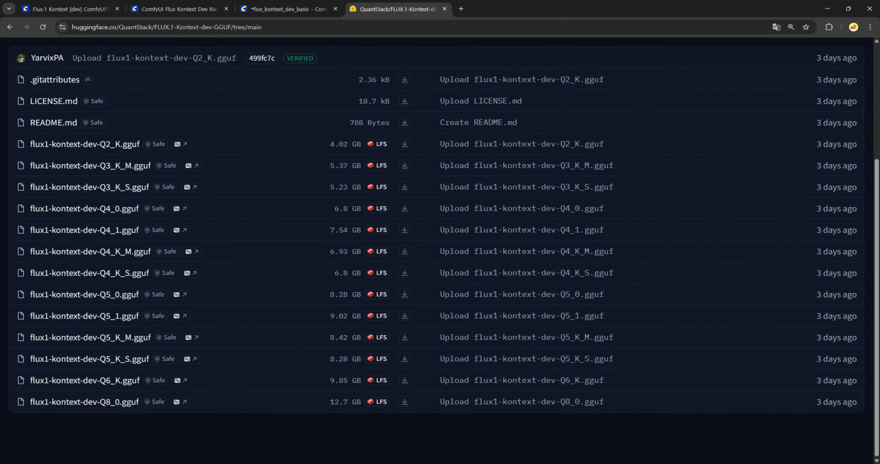
Switch to File Explorer, open the models\unet\FLUX\Kontext folder and select flux1-kontext-dev-Q8_0.gguf
{"action": "left_click_drag", "start_coordinate": [294, 461], "coordinate": [328, 143]}
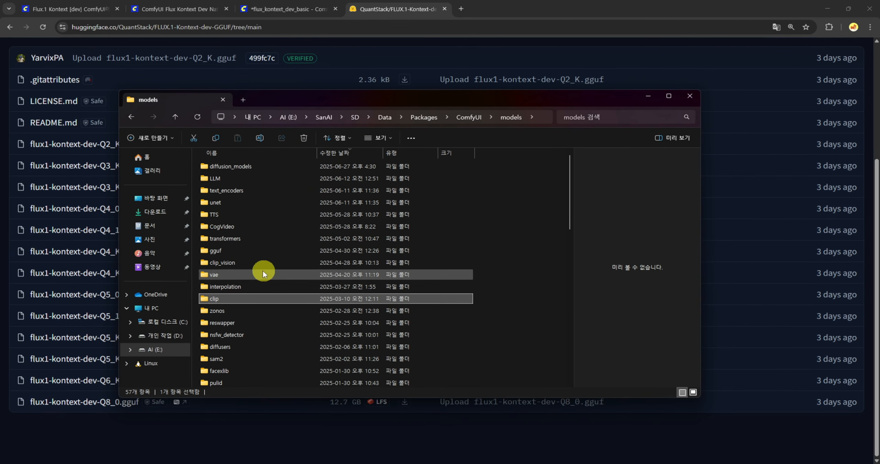
{"action": "double_click", "coordinate": [219, 202]}
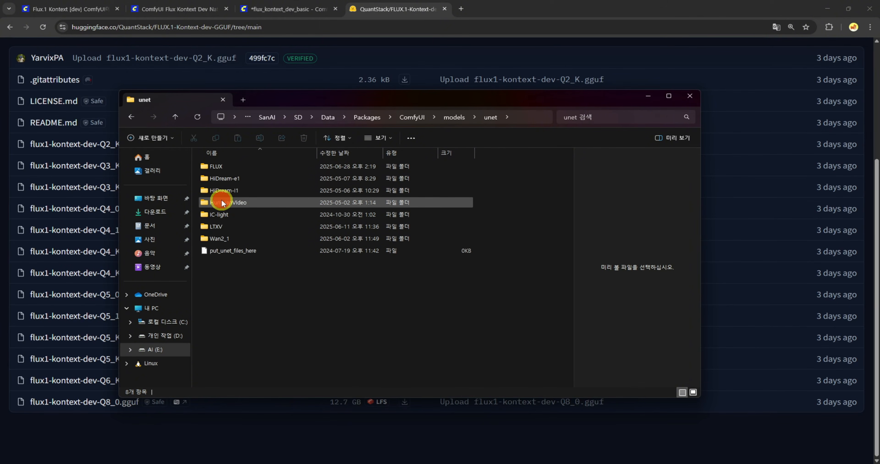
{"action": "right_click", "coordinate": [221, 168]}
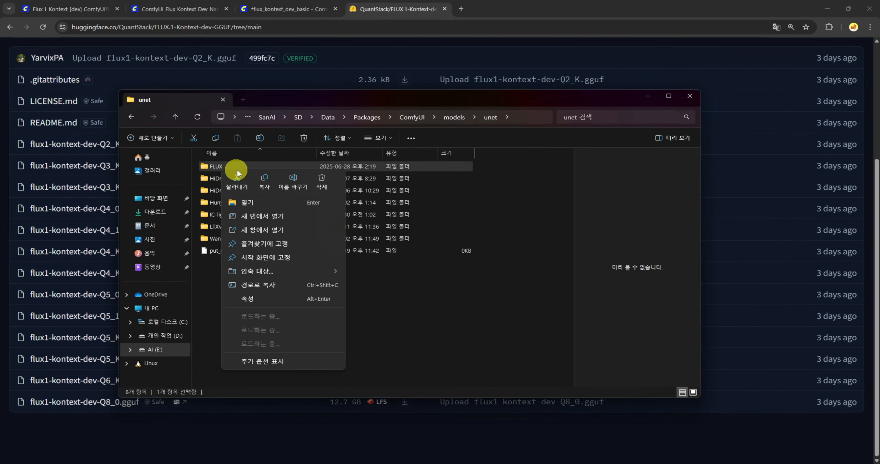
{"action": "double_click", "coordinate": [217, 164]}
{"action": "left_click", "coordinate": [221, 179]}
{"action": "double_click", "coordinate": [221, 179]}
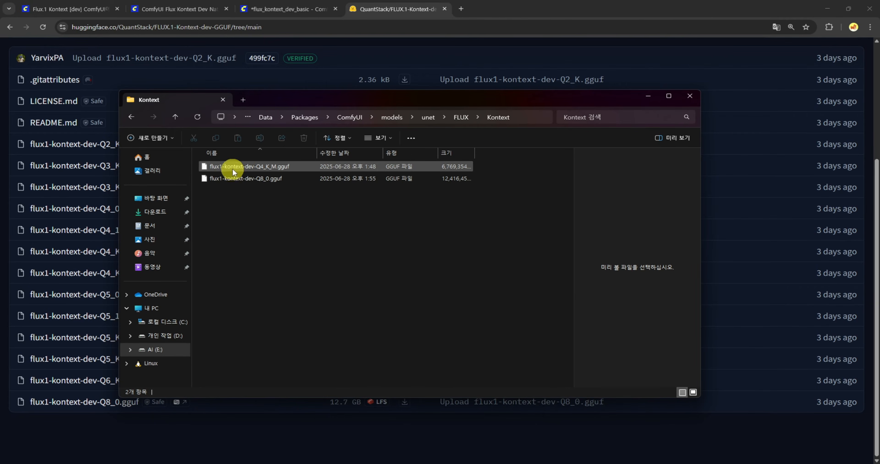
{"action": "left_click", "coordinate": [251, 178]}
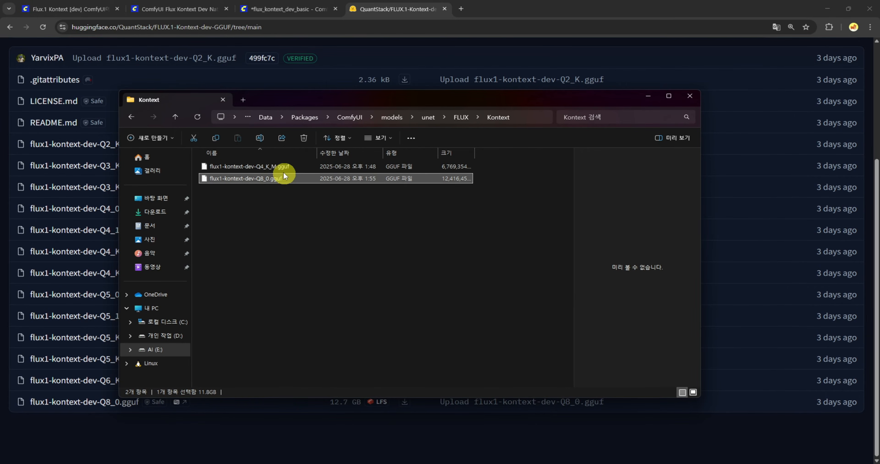
Select flux1-kontext-dev-Q4_K_M.gguf in the Kontext folder and compare the local files with the GGUF list on Hugging Face
{"action": "left_click", "coordinate": [277, 167]}
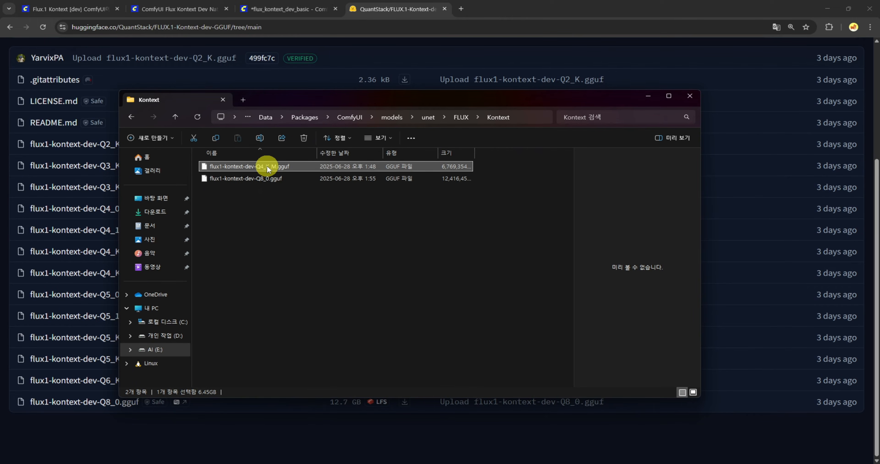
{"action": "left_click_drag", "start_coordinate": [285, 100], "coordinate": [401, 104]}
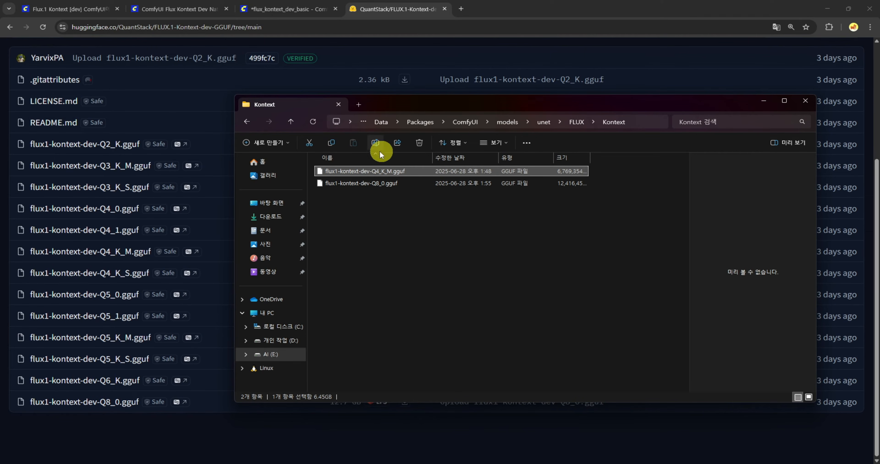
{"action": "left_click_drag", "start_coordinate": [463, 105], "coordinate": [349, 122]}
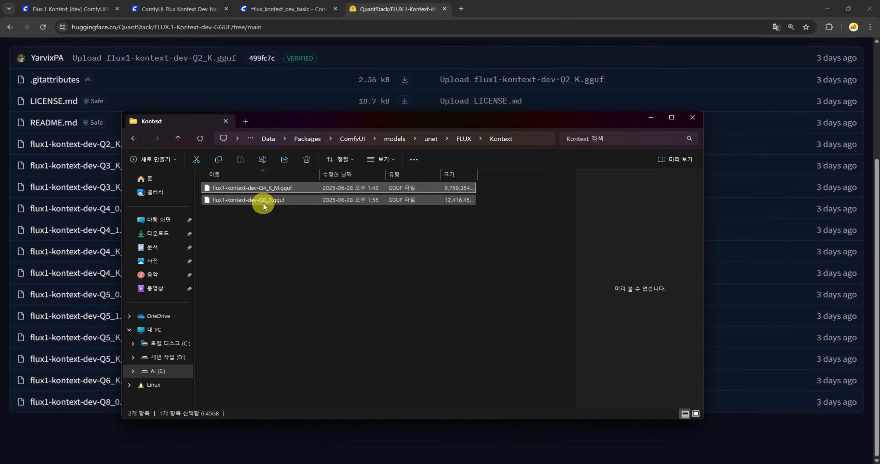
Return to the flux_kontext_dev_basic workflow in ComfyUI and add a Unet Loader (GGUF) node above the Step 1 group
{"action": "left_click", "coordinate": [285, 9]}
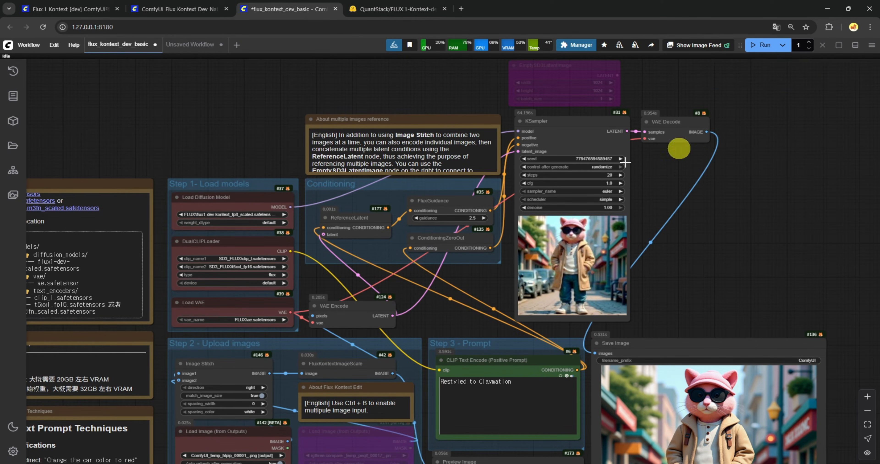
{"action": "double_click", "coordinate": [183, 102]}
{"action": "type", "text": "unet"}
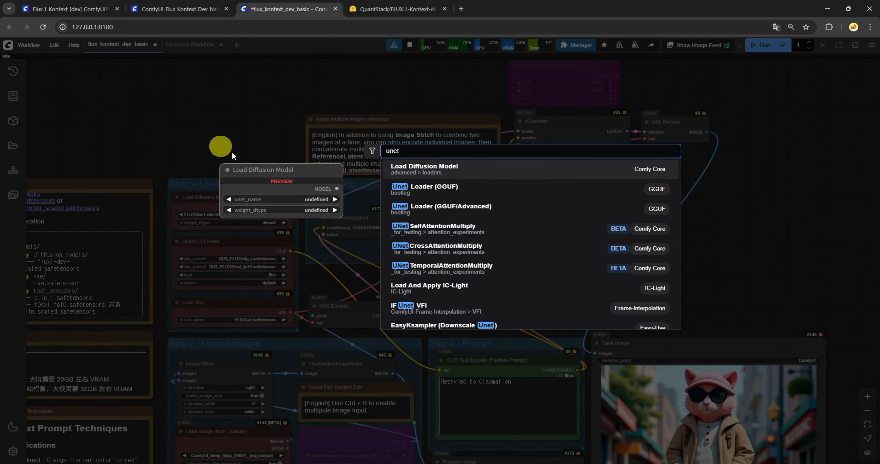
{"action": "left_click", "coordinate": [424, 187]}
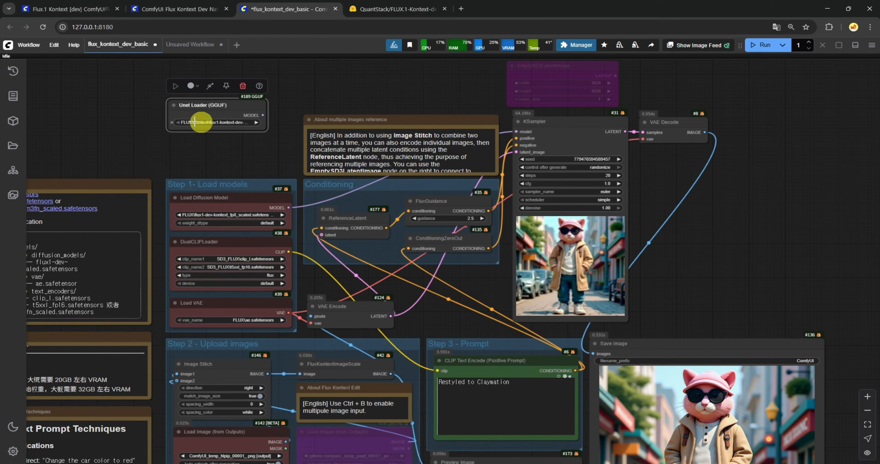
Search the ComfyUI Manager's custom nodes for "gguf", review the ComfyUI-GGUF entry and close the manager
{"action": "left_click", "coordinate": [578, 45]}
{"action": "left_click", "coordinate": [582, 48]}
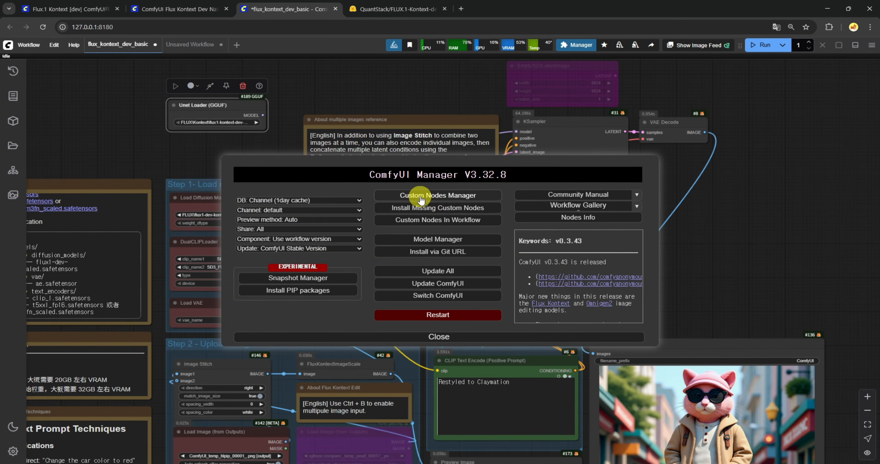
{"action": "left_click", "coordinate": [421, 199]}
{"action": "left_click", "coordinate": [257, 94]}
{"action": "type", "text": "gguf"}
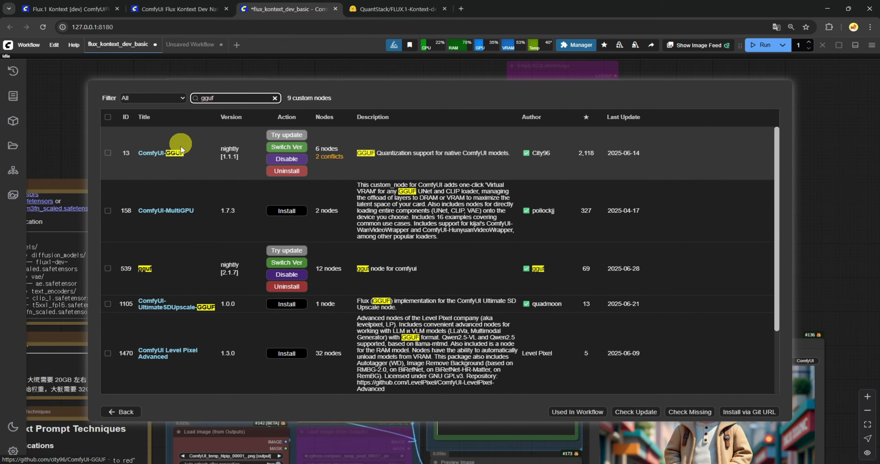
{"action": "left_click", "coordinate": [122, 414]}
{"action": "left_click", "coordinate": [385, 337]}
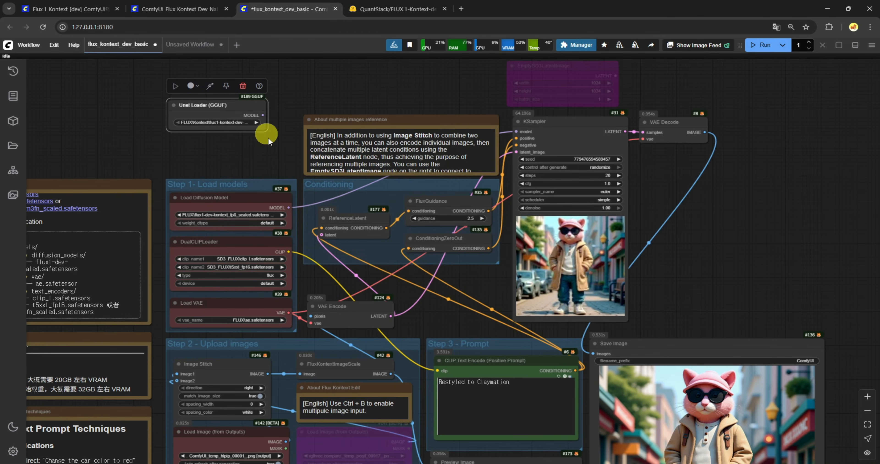
Load FLUX\Kontext\flux1-kontext-dev-Q8_0.gguf in the Unet Loader (GGUF) node and connect its MODEL output to the KSampler's model input
{"action": "left_click", "coordinate": [215, 122]}
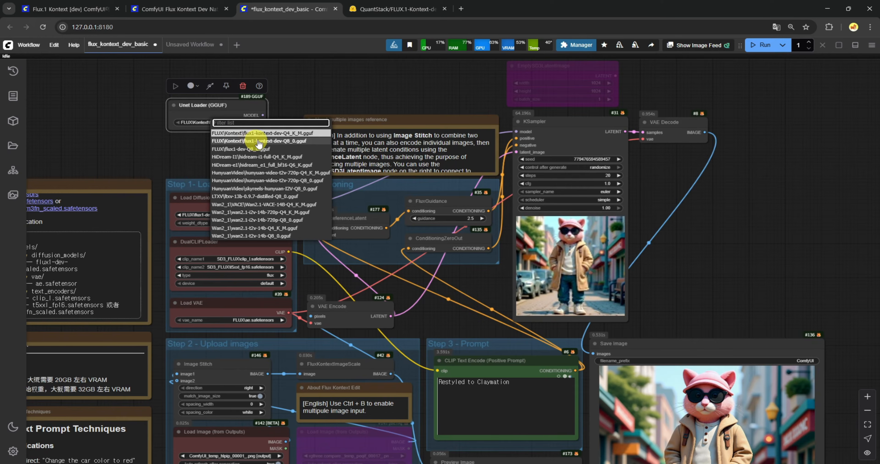
{"action": "left_click", "coordinate": [288, 134]}
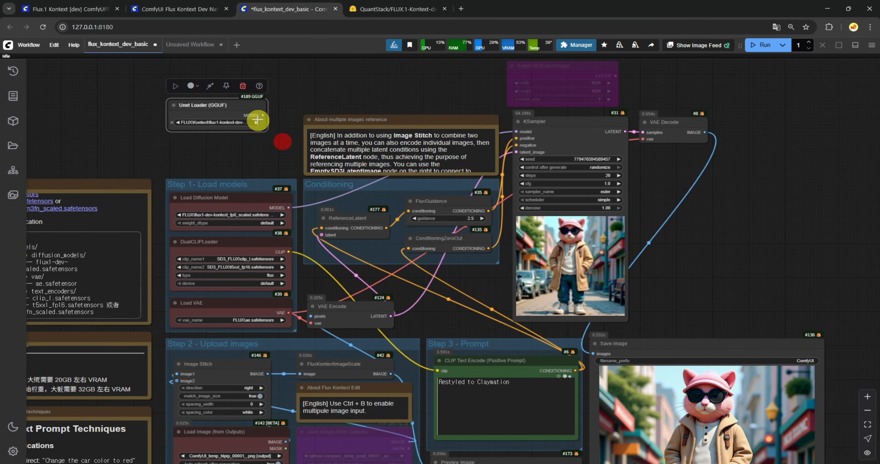
{"action": "left_click_drag", "start_coordinate": [220, 106], "coordinate": [517, 132]}
Put the Unet Loader (GGUF) in place of Load Diffusion Model in the Step 1 group and run the workflow
{"action": "left_click_drag", "start_coordinate": [216, 196], "coordinate": [92, 80]}
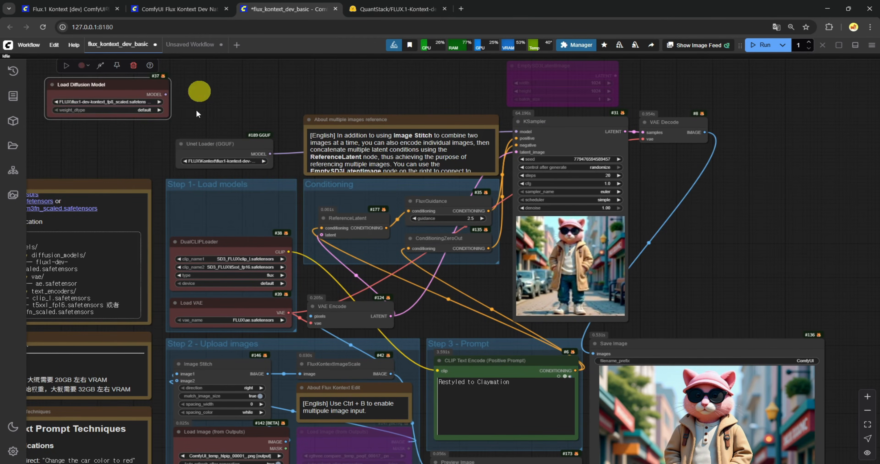
{"action": "left_click_drag", "start_coordinate": [242, 143], "coordinate": [242, 201]}
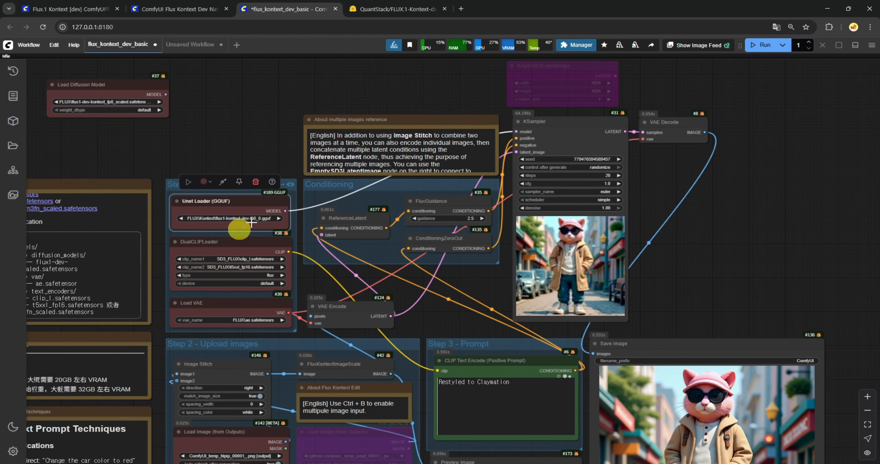
{"action": "left_click_drag", "start_coordinate": [692, 268], "coordinate": [468, 176]}
{"action": "left_click", "coordinate": [754, 45]}
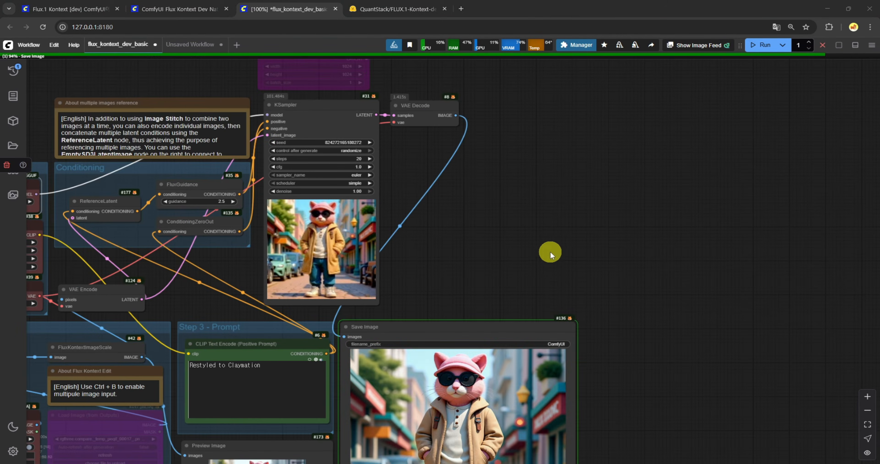
Examine the claymation-style cat produced with the GGUF model in the Save Image node
{"action": "left_click_drag", "start_coordinate": [539, 298], "coordinate": [472, 167]}
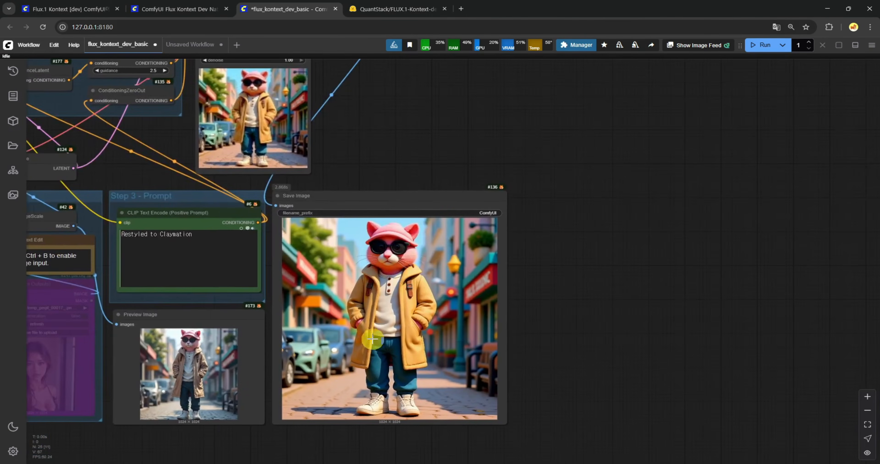
{"action": "scroll", "coordinate": [373, 350], "scroll_direction": "up", "scroll_amount": 6}
{"action": "scroll", "coordinate": [391, 353], "scroll_direction": "up", "scroll_amount": 4}
{"action": "scroll", "coordinate": [393, 313], "scroll_direction": "down", "scroll_amount": 10}
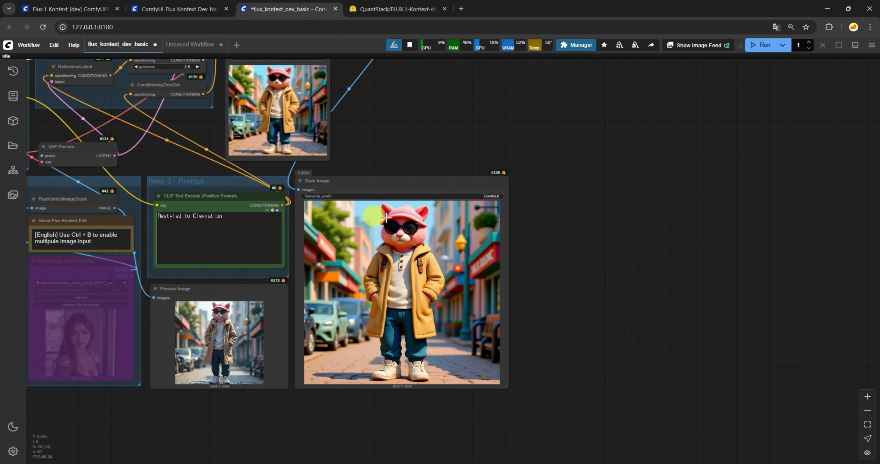
Load the wave print pasted/image (1).png into the active Load Image (from Outputs) node of the Step 2 group
{"action": "left_click_drag", "start_coordinate": [363, 106], "coordinate": [509, 212]}
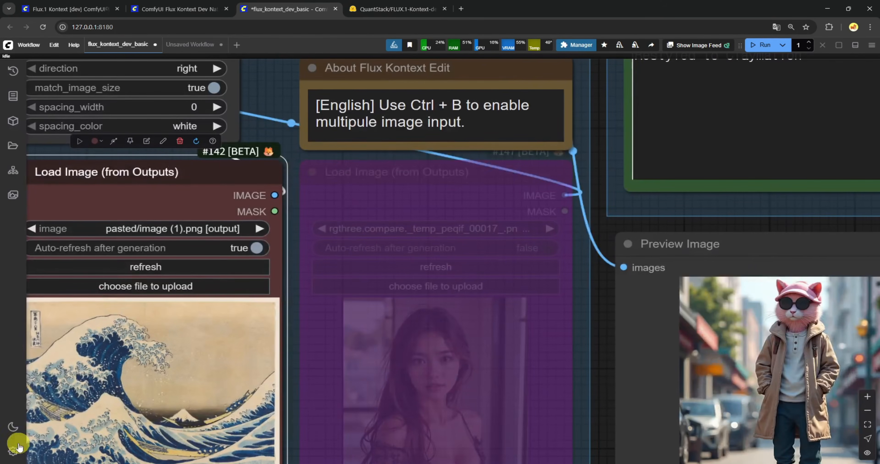
{"action": "scroll", "coordinate": [135, 397], "scroll_direction": "down", "scroll_amount": 5}
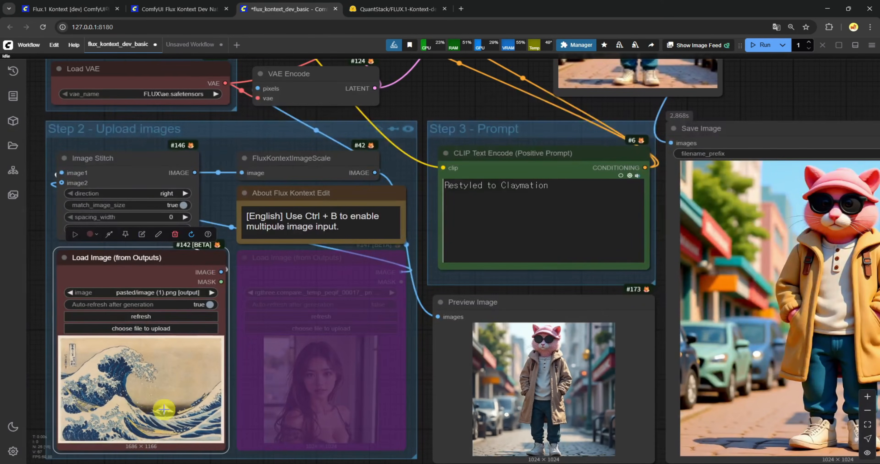
Set the prompt to "Using this style, a bunny, a dog and a cat are having a tea party seated around a small white table" and run
{"action": "left_click", "coordinate": [550, 223]}
{"action": "key", "text": "ctrl+a"}
{"action": "type", "text": "Using this style, a bunny, a dog and a cat are having a tea party seated around a small white table"}
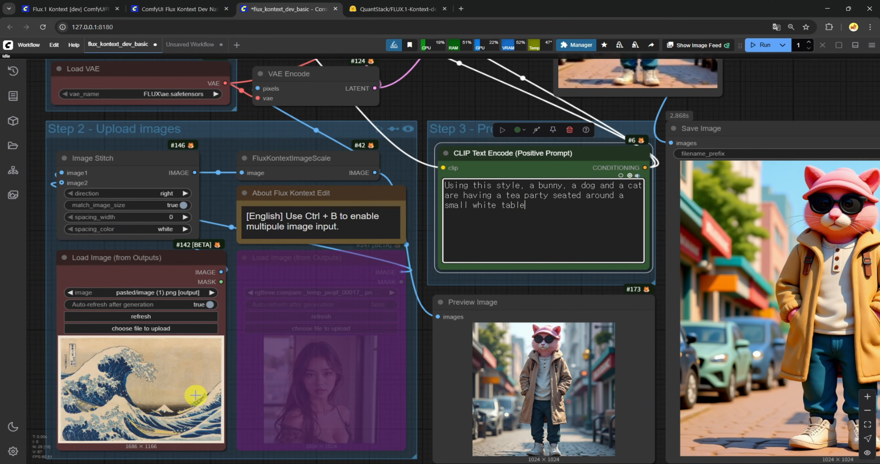
{"action": "left_click_drag", "start_coordinate": [444, 185], "coordinate": [635, 185]}
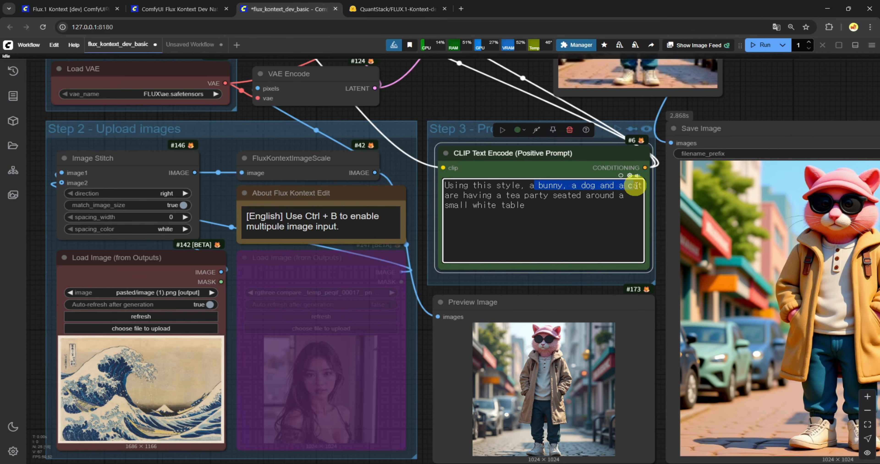
{"action": "left_click_drag", "start_coordinate": [463, 195], "coordinate": [509, 208]}
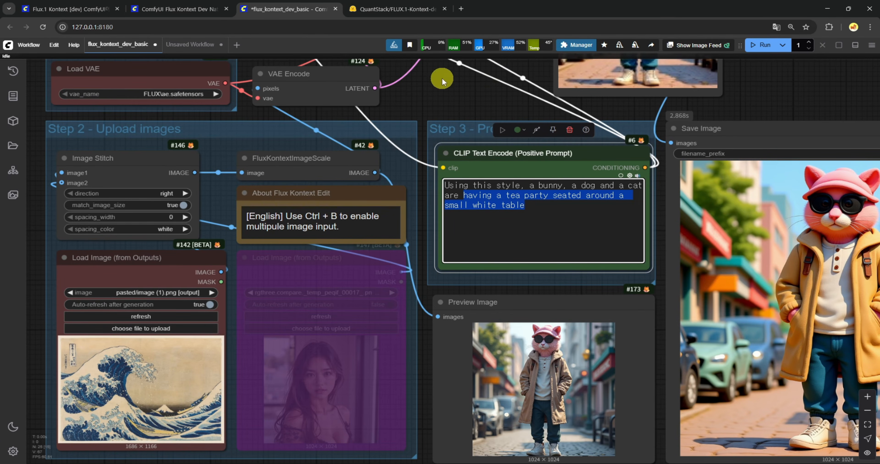
{"action": "left_click", "coordinate": [761, 45]}
Examine the print-style tea party in the KSampler preview and the Save Image node
{"action": "left_click_drag", "start_coordinate": [789, 101], "coordinate": [459, 286]}
{"action": "scroll", "coordinate": [536, 273], "scroll_direction": "down", "scroll_amount": 1}
{"action": "scroll", "coordinate": [718, 95], "scroll_direction": "down", "scroll_amount": 5}
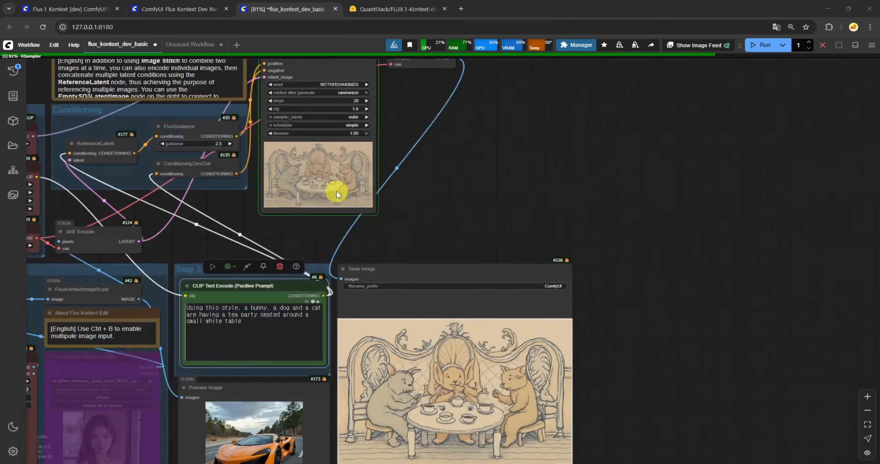
{"action": "scroll", "coordinate": [338, 193], "scroll_direction": "up", "scroll_amount": 5}
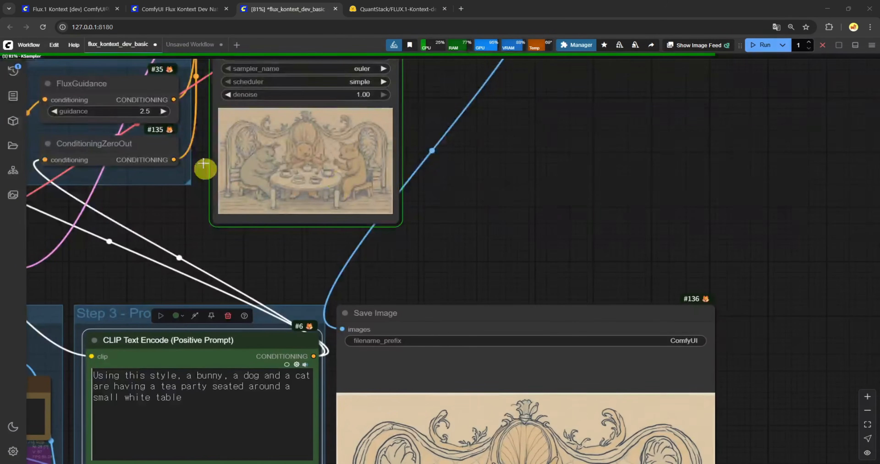
{"action": "scroll", "coordinate": [580, 283], "scroll_direction": "down", "scroll_amount": 4}
{"action": "left_click_drag", "start_coordinate": [767, 381], "coordinate": [630, 232]}
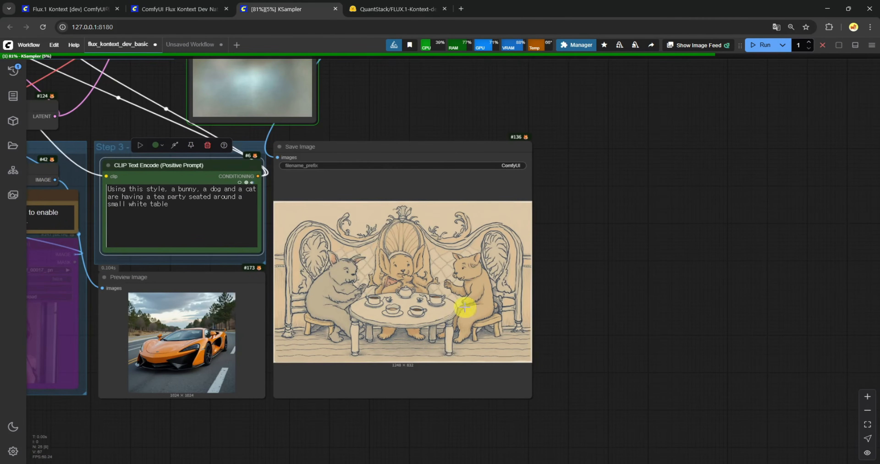
Examine the orange sports car input in the Load Image node and the KSampler preview while the workflow runs
{"action": "left_click_drag", "start_coordinate": [211, 428], "coordinate": [413, 418]}
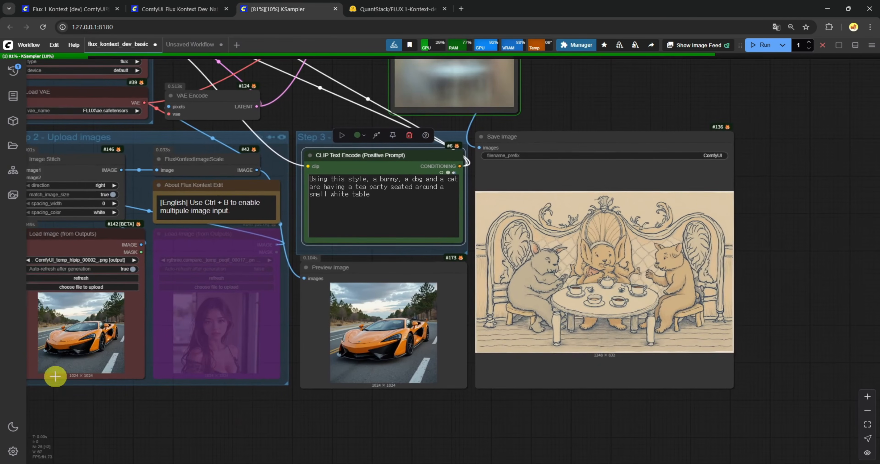
{"action": "left_click_drag", "start_coordinate": [723, 93], "coordinate": [566, 231]}
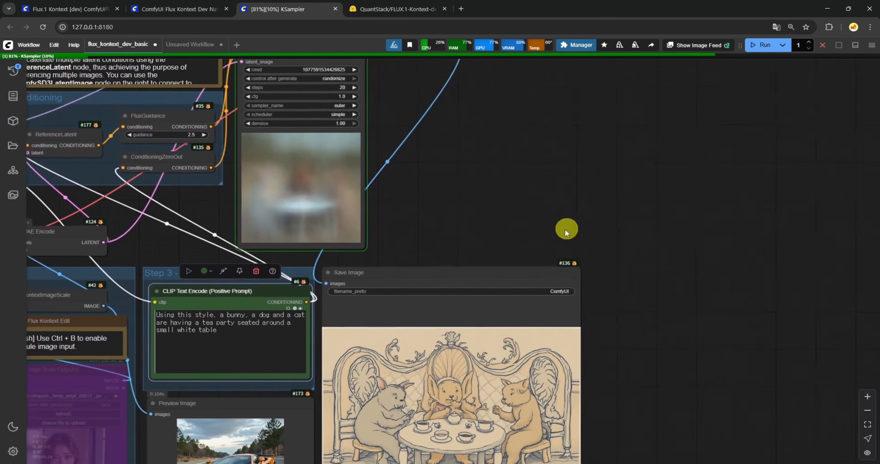
{"action": "left_click_drag", "start_coordinate": [412, 233], "coordinate": [680, 79]}
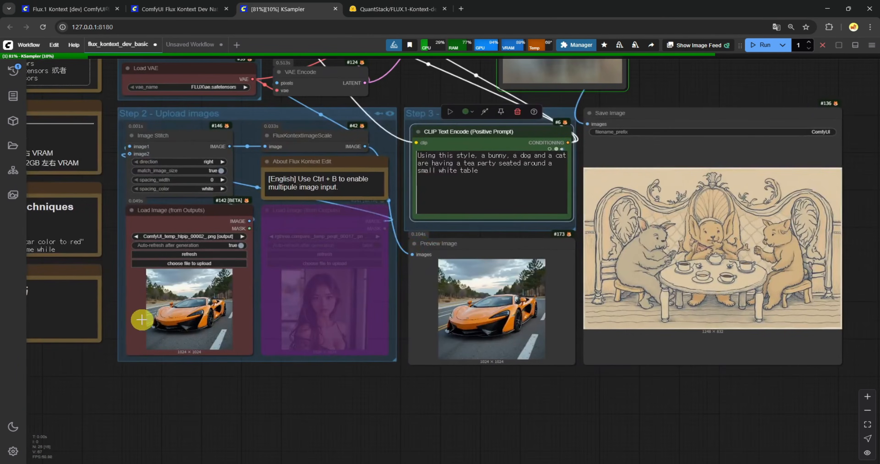
{"action": "scroll", "coordinate": [166, 321], "scroll_direction": "up", "scroll_amount": 10}
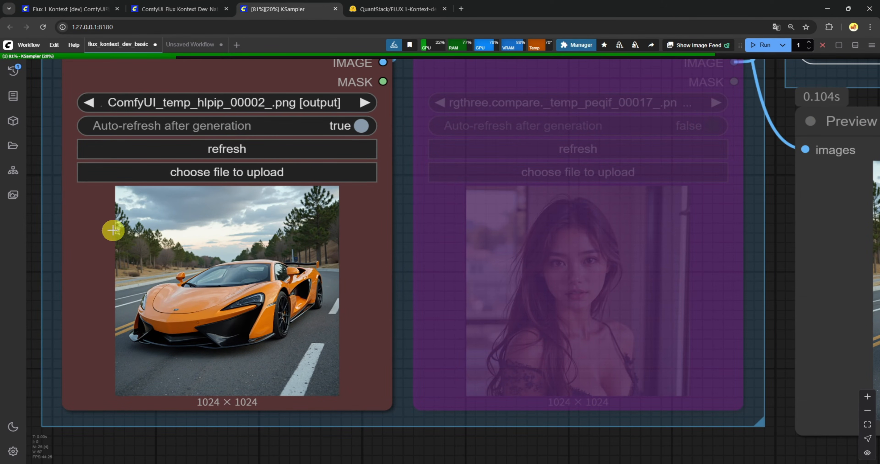
{"action": "scroll", "coordinate": [348, 214], "scroll_direction": "down", "scroll_amount": 12}
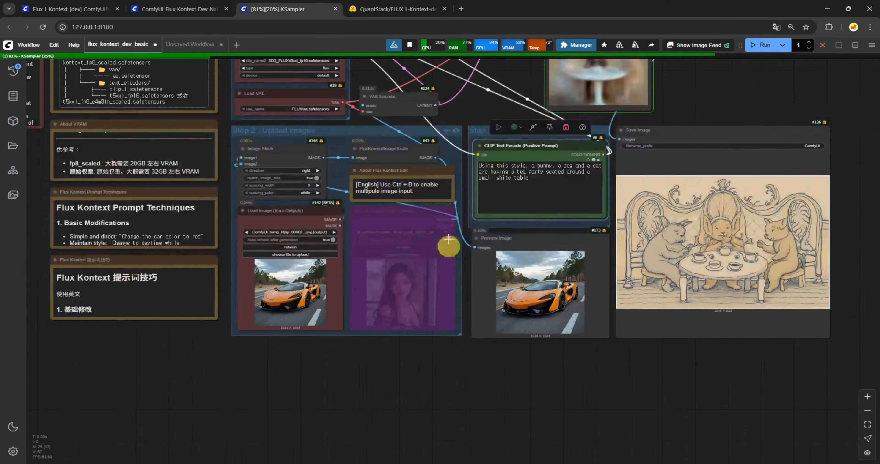
{"action": "left_click_drag", "start_coordinate": [757, 88], "coordinate": [501, 228]}
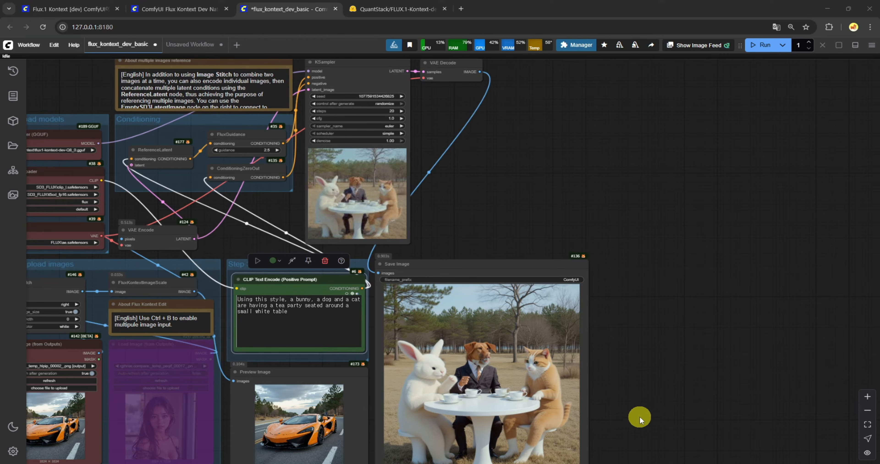
Examine the generated bunny, dog and cat tea party up close in the Save Image node and compare it with the car input
{"action": "left_click_drag", "start_coordinate": [640, 417], "coordinate": [520, 372]}
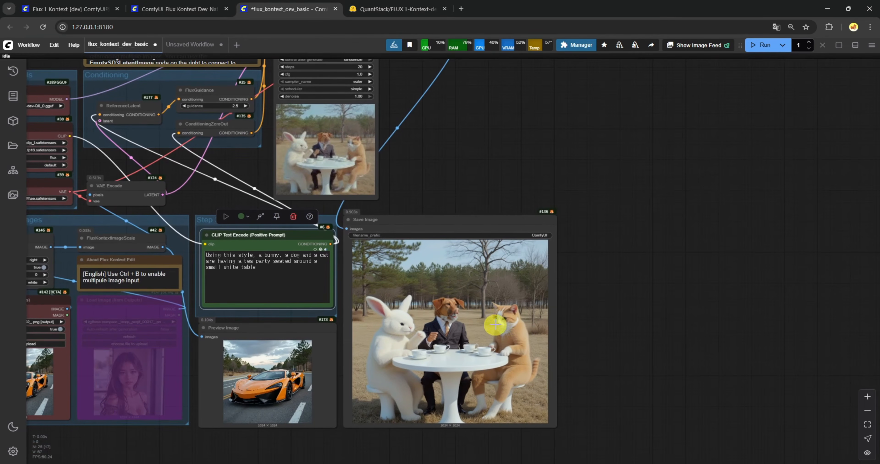
{"action": "scroll", "coordinate": [407, 275], "scroll_direction": "up", "scroll_amount": 5}
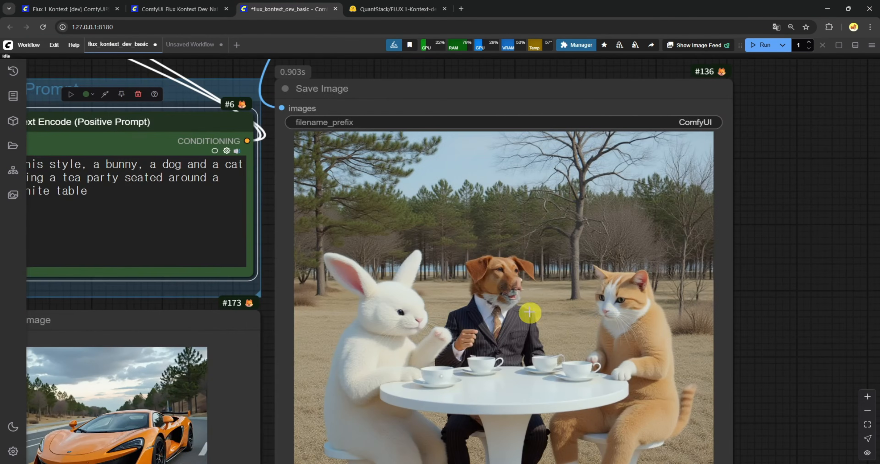
{"action": "scroll", "coordinate": [540, 293], "scroll_direction": "up", "scroll_amount": 4}
{"action": "scroll", "coordinate": [540, 293], "scroll_direction": "up", "scroll_amount": 5}
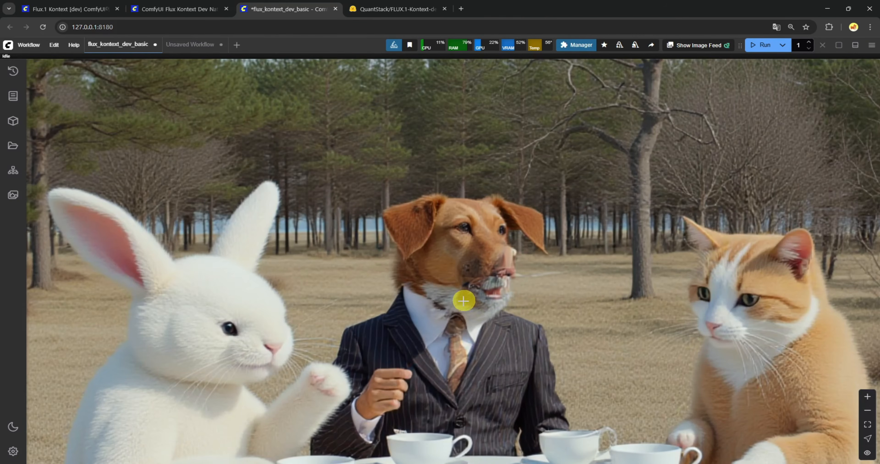
{"action": "scroll", "coordinate": [462, 302], "scroll_direction": "down", "scroll_amount": 1}
{"action": "scroll", "coordinate": [460, 304], "scroll_direction": "down", "scroll_amount": 2}
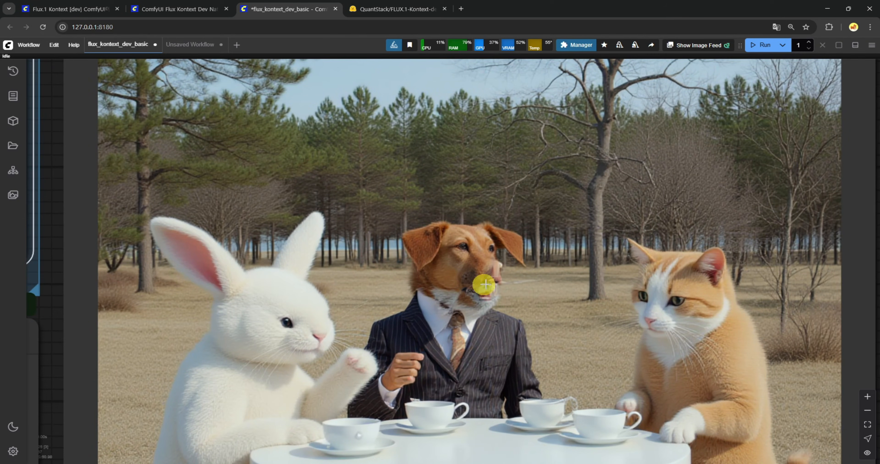
{"action": "scroll", "coordinate": [491, 317], "scroll_direction": "down", "scroll_amount": 5}
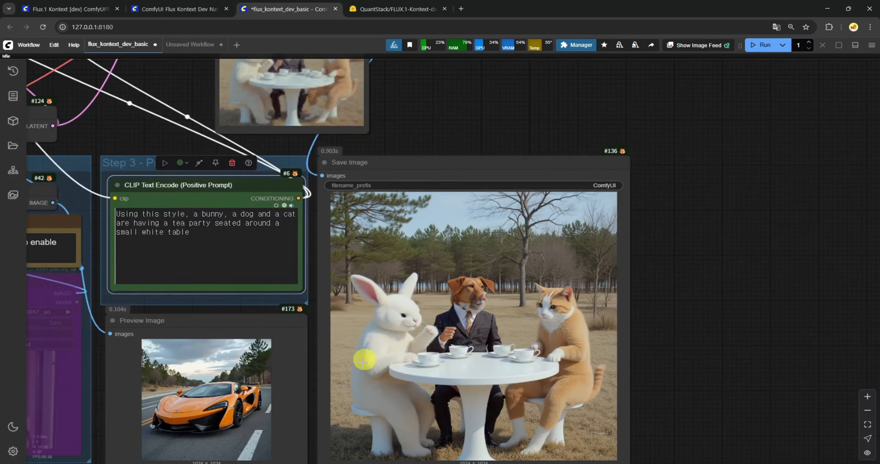
Upload the anime portrait of the long-haired woman, rgthree.compare._temp_iceqh_00008_, to the first Load Image node and run the workflow
{"action": "scroll", "coordinate": [452, 331], "scroll_direction": "down", "scroll_amount": 5}
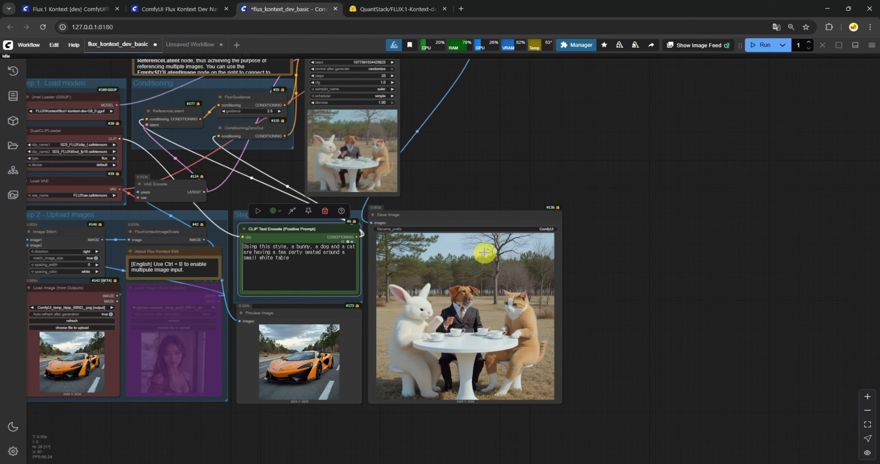
{"action": "left_click", "coordinate": [73, 327]}
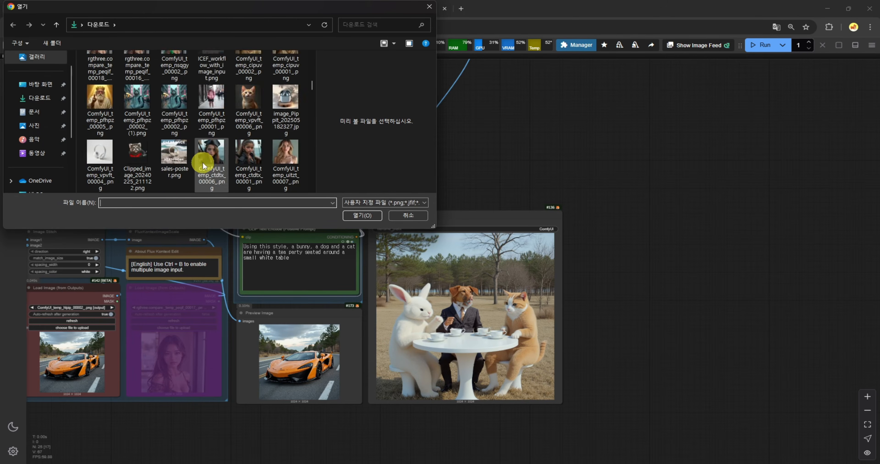
{"action": "double_click", "coordinate": [202, 161]}
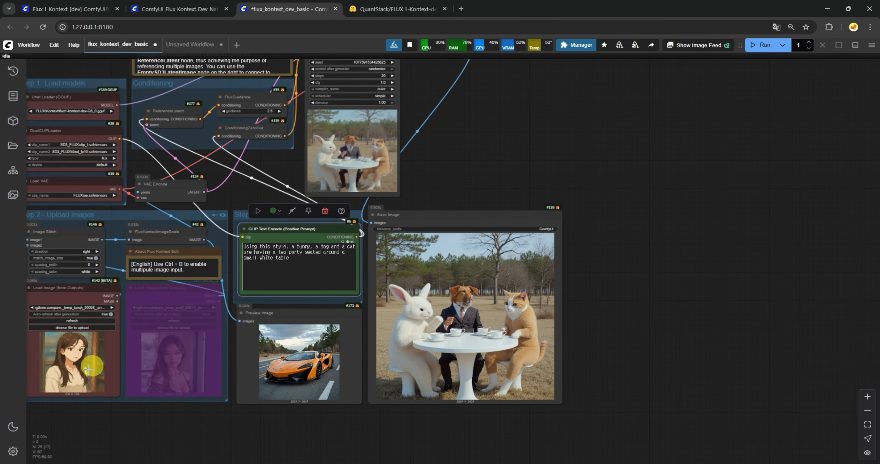
{"action": "left_click", "coordinate": [764, 46]}
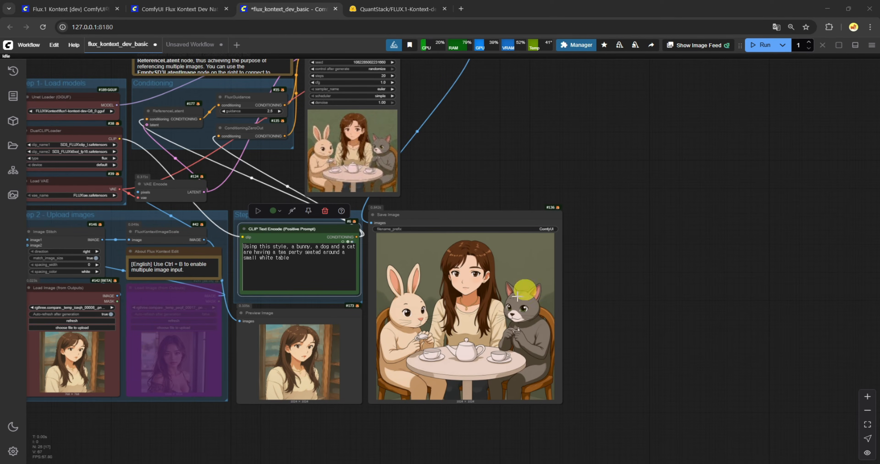
Paste the copied portrait of the curly-haired man in the red jacket into the first Load Image node
{"action": "left_click", "coordinate": [292, 258]}
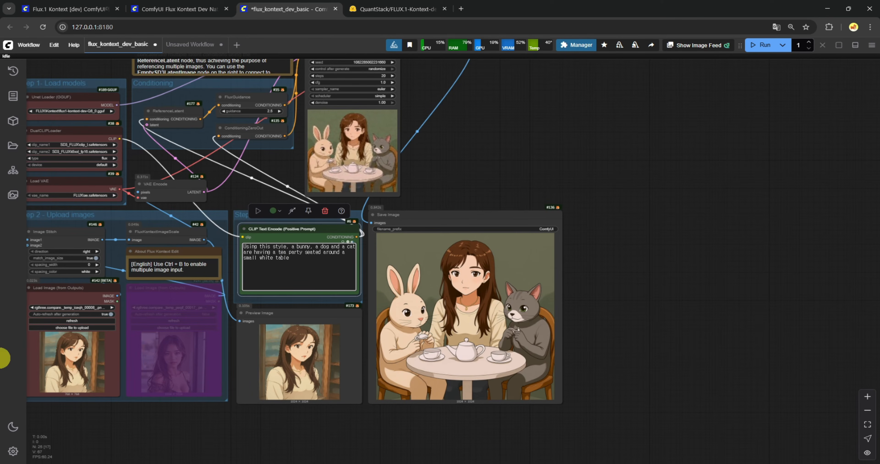
{"action": "scroll", "coordinate": [142, 331], "scroll_direction": "up", "scroll_amount": 3}
{"action": "left_click", "coordinate": [142, 332]}
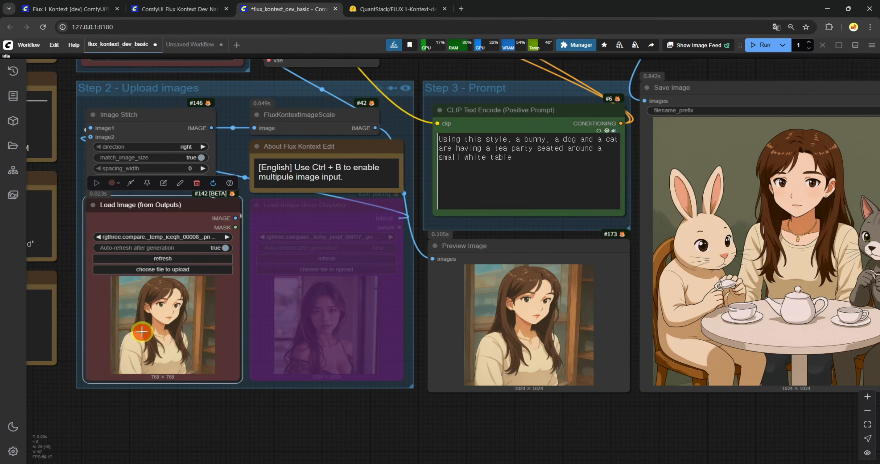
{"action": "key", "text": "ctrl+v"}
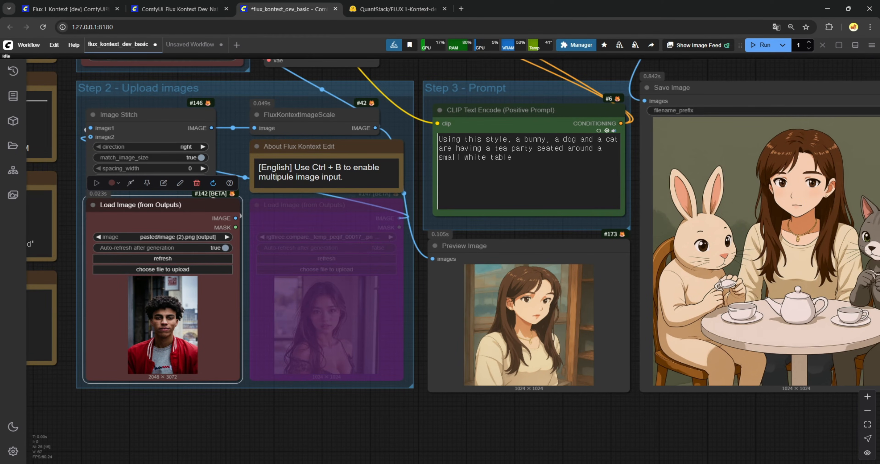
Set the positive prompt to "Transform the person into a Viking" and run the workflow
{"action": "left_click", "coordinate": [472, 145]}
{"action": "key", "text": "ctrl+a"}
{"action": "type", "text": "Transform the person into a Viking"}
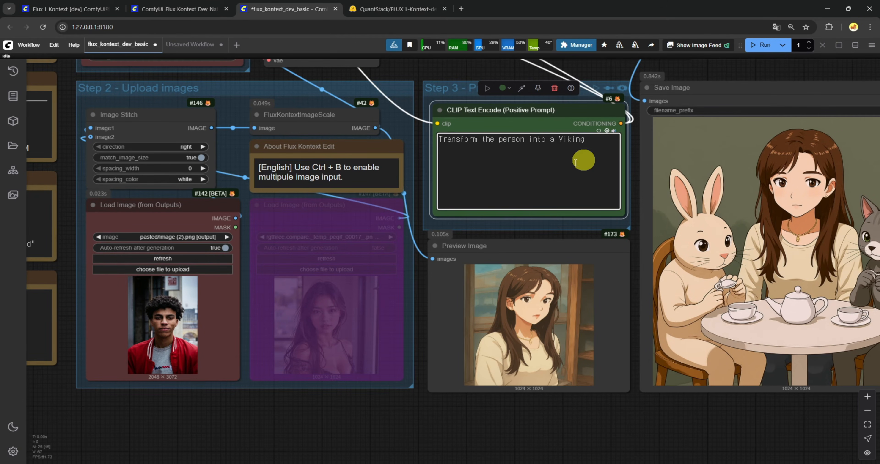
{"action": "left_click", "coordinate": [762, 45]}
Examine the generated Viking portrait in the KSampler preview and Save Image node and compare it with the input portrait
{"action": "left_click_drag", "start_coordinate": [760, 65], "coordinate": [642, 110]}
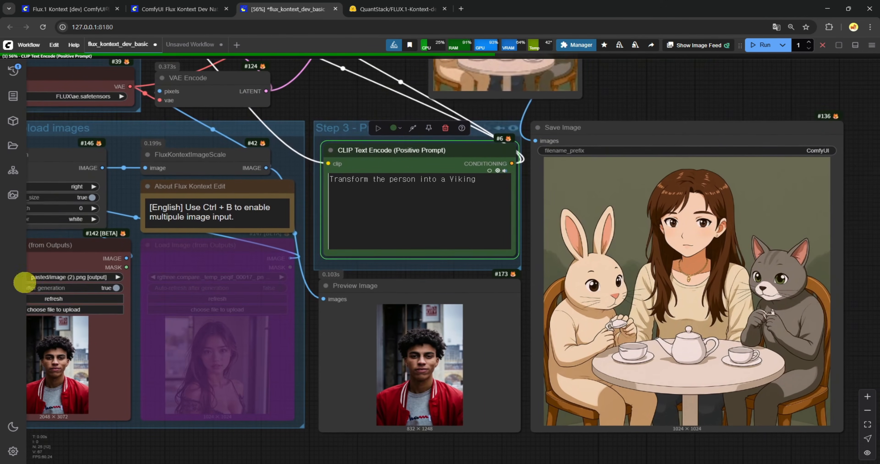
{"action": "left_click_drag", "start_coordinate": [710, 99], "coordinate": [463, 198]}
{"action": "scroll", "coordinate": [476, 194], "scroll_direction": "down", "scroll_amount": 3}
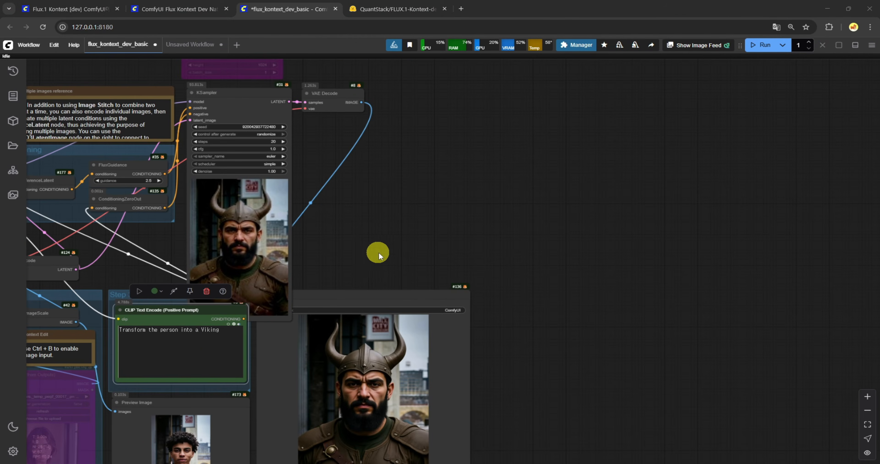
{"action": "left_click_drag", "start_coordinate": [368, 255], "coordinate": [367, 153]}
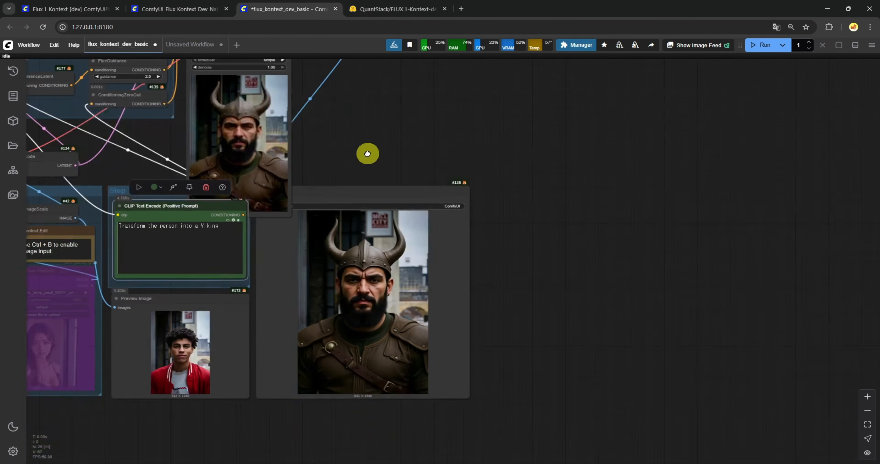
{"action": "scroll", "coordinate": [169, 364], "scroll_direction": "up", "scroll_amount": 3}
{"action": "scroll", "coordinate": [168, 364], "scroll_direction": "up", "scroll_amount": 2}
{"action": "scroll", "coordinate": [167, 362], "scroll_direction": "down", "scroll_amount": 1}
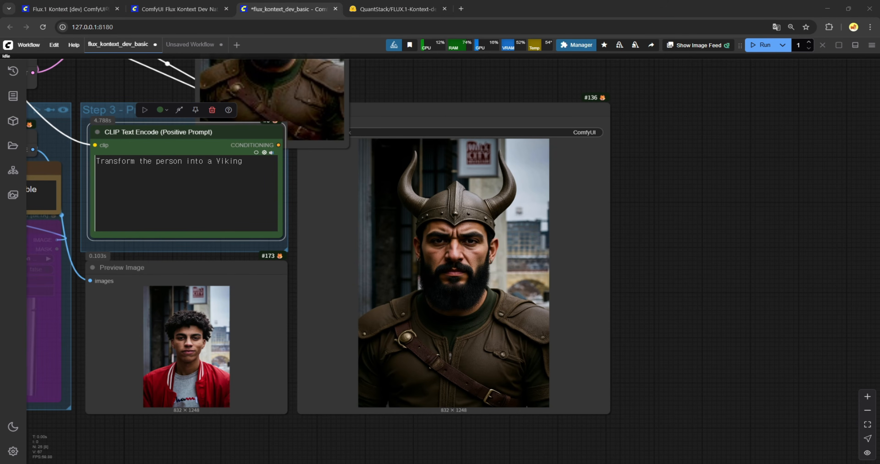
Set the prompt to "Transform the man into a viking warrior while preserving his exact facial features, eye color, and facial expression" and run
{"action": "left_click", "coordinate": [173, 186]}
{"action": "key", "text": "ctrl+a"}
{"action": "type", "text": "Transform the man into a viking warrior while preserving his exact facial features, eye color, and facial expression"}
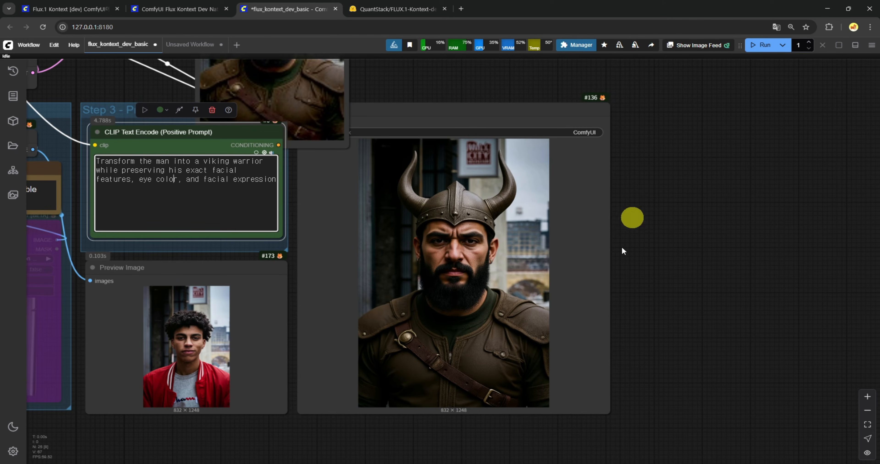
{"action": "left_click", "coordinate": [763, 48]}
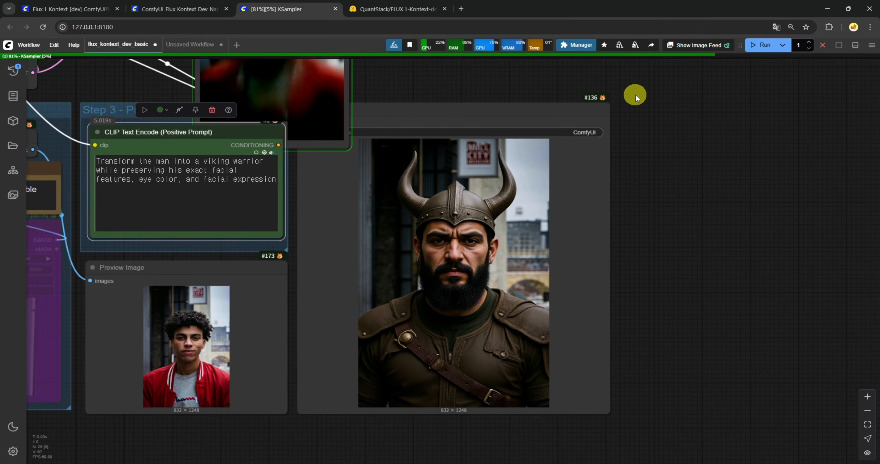
{"action": "left_click_drag", "start_coordinate": [642, 95], "coordinate": [621, 150]}
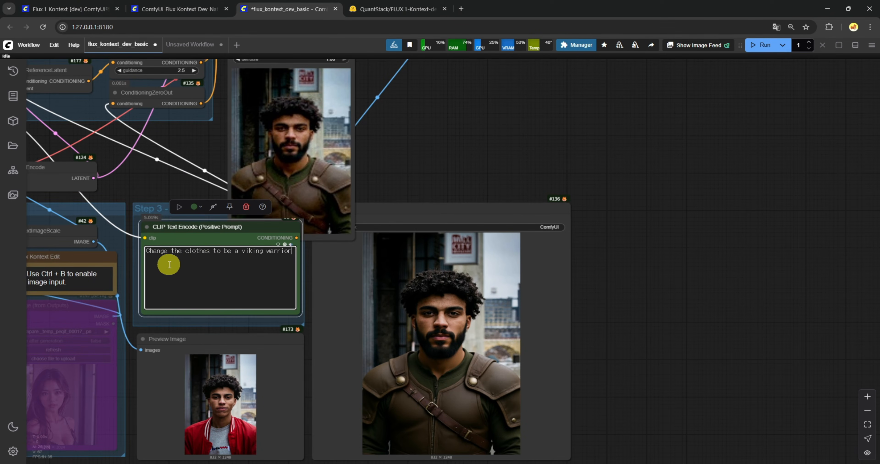
Set the positive prompt to "Change the clothes to be a viking warrior" and run the workflow
{"action": "left_click_drag", "start_coordinate": [169, 252], "coordinate": [303, 259]}
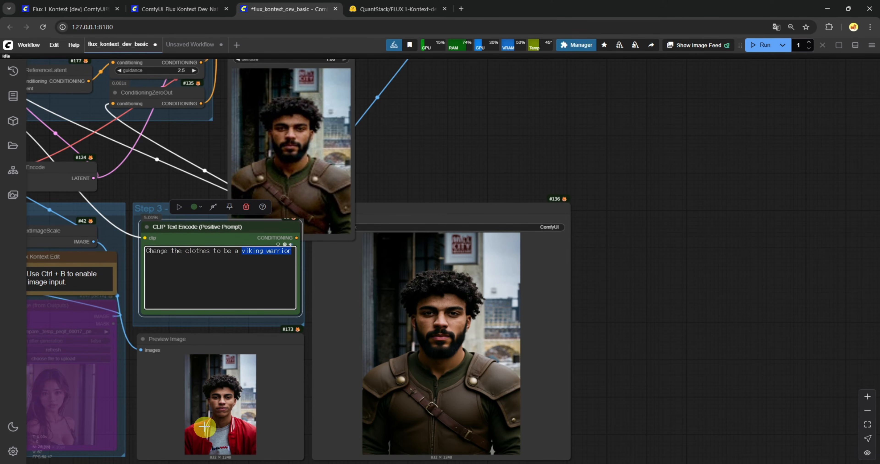
{"action": "key", "text": "ctrl+Return"}
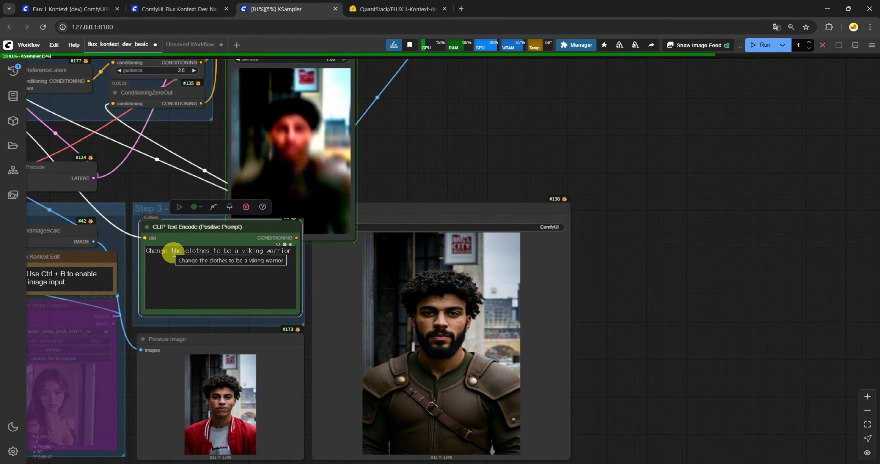
{"action": "left_click_drag", "start_coordinate": [146, 251], "coordinate": [209, 252]}
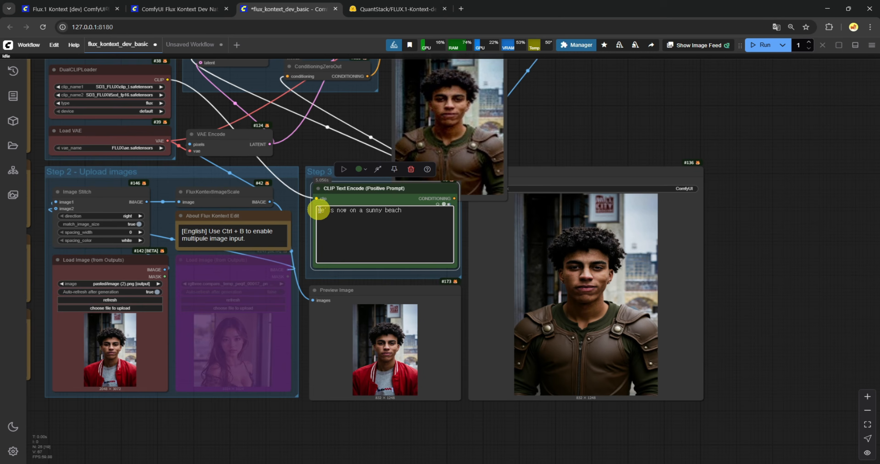
Set the positive prompt to "He´s now on a sunny beach" and run the workflow
{"action": "key", "text": "ctrl+a"}
{"action": "type", "text": "He´ s now on a sunny beach"}
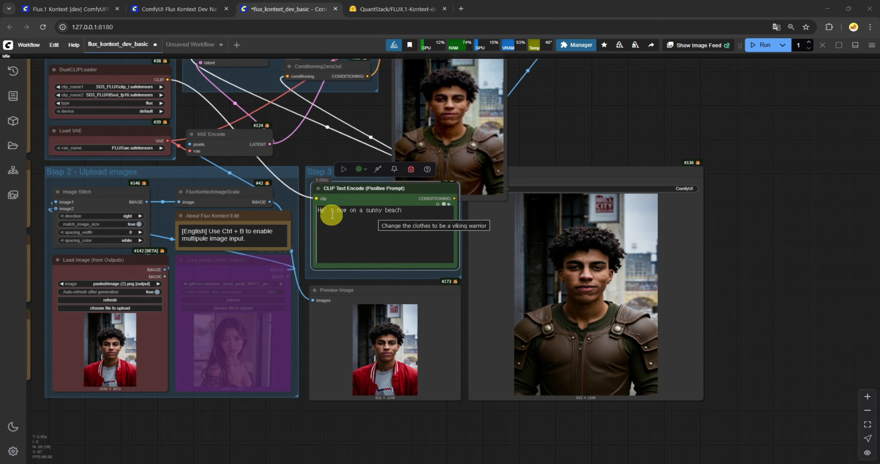
{"action": "left_click", "coordinate": [758, 49]}
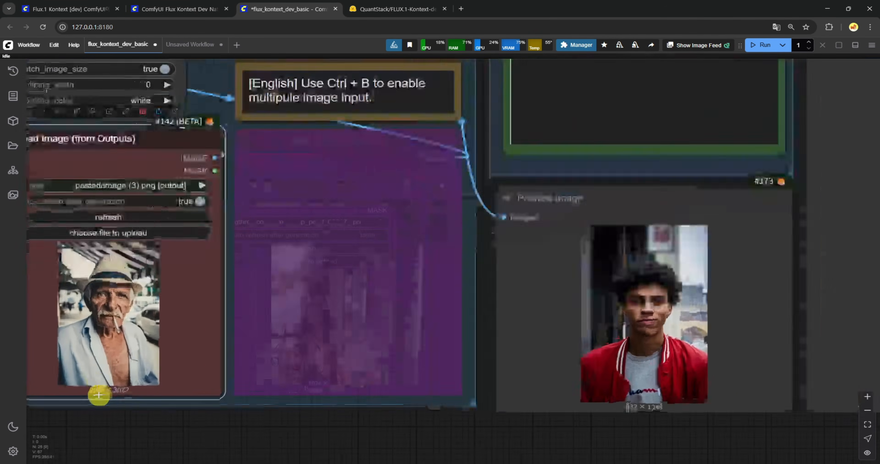
Run the workflow on the pasted portrait of the older man in the straw hat with the prompt "Put him on a beach"
{"action": "scroll", "coordinate": [98, 396], "scroll_direction": "up", "scroll_amount": 2}
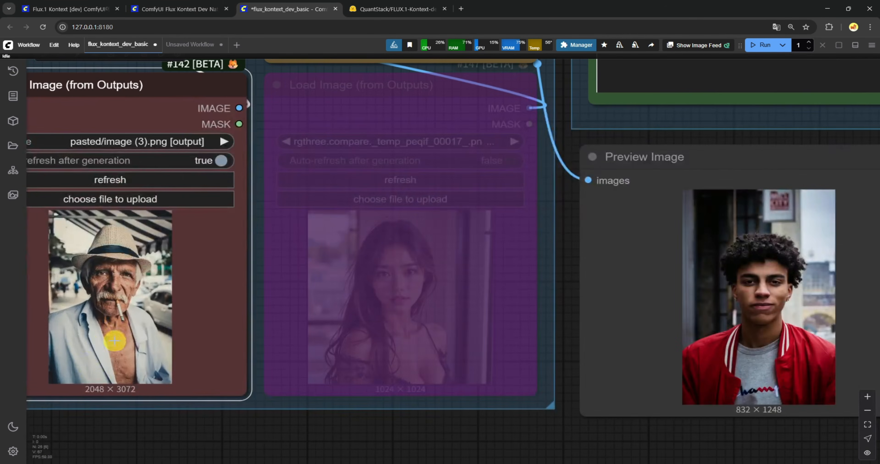
{"action": "left_click", "coordinate": [758, 44]}
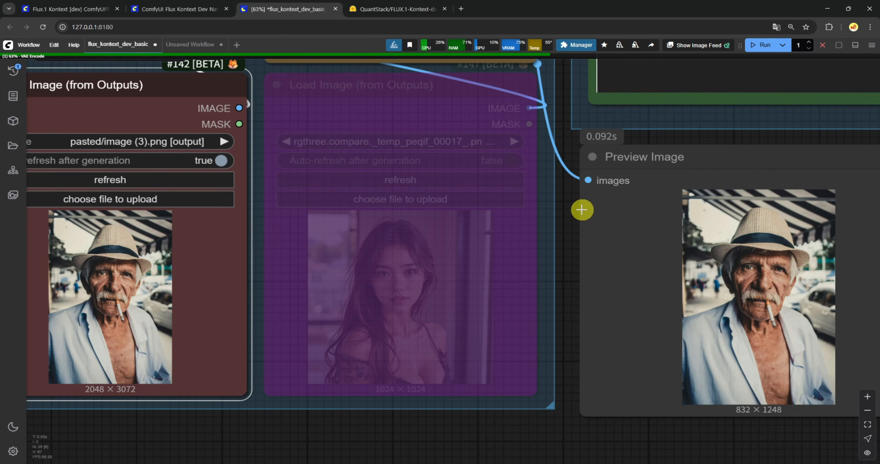
{"action": "scroll", "coordinate": [582, 210], "scroll_direction": "down", "scroll_amount": 5}
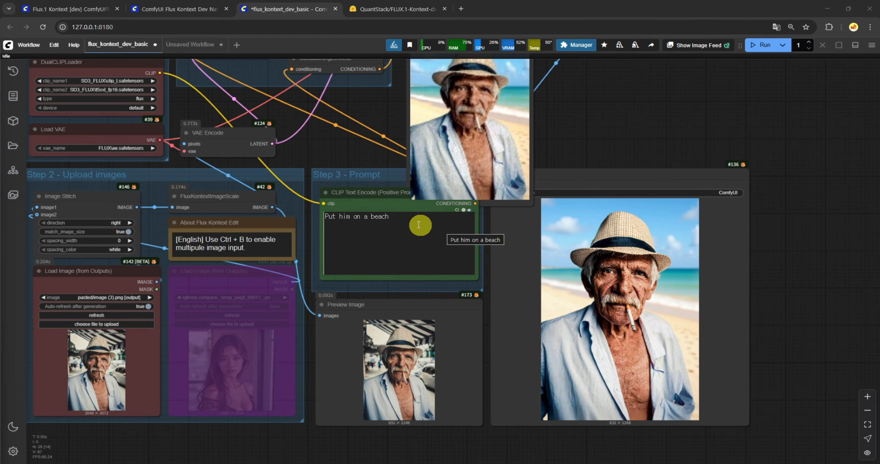
Replace the beach prompt with the quoted text 'San AI' and select it
{"action": "left_click", "coordinate": [402, 220]}
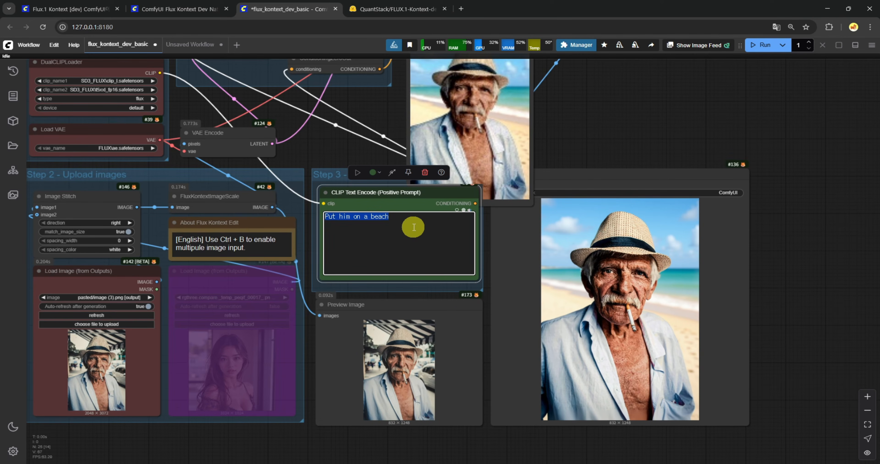
{"action": "type", "text": "r"}
{"action": "type", "text": "San Al'"}
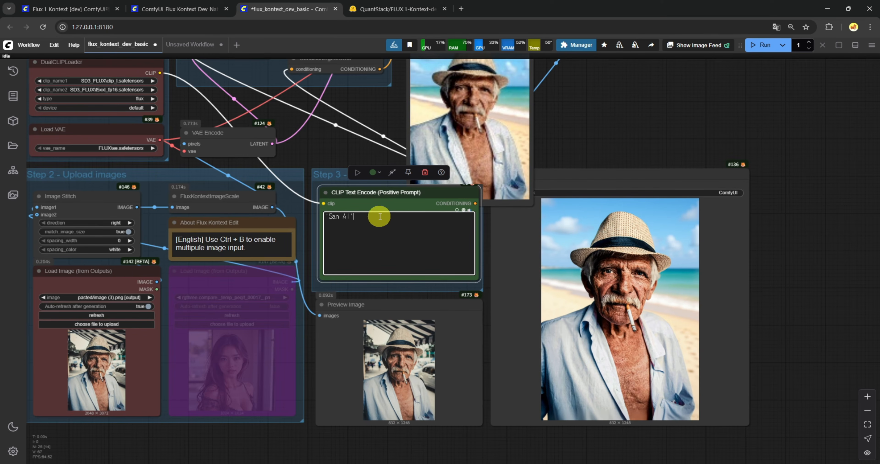
{"action": "left_click_drag", "start_coordinate": [377, 217], "coordinate": [320, 220]}
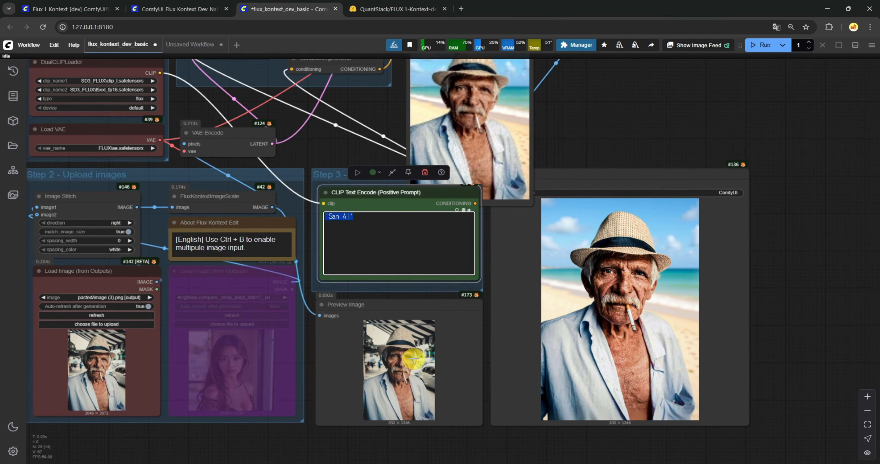
Open comfyui-wiki.com/ko/tutorial/advanced/image/flux/flux-1-kontext in a new browser tab and go to the three-step character consistency section
{"action": "left_click", "coordinate": [461, 8]}
{"action": "type", "text": "https://comfyui-wiki.com/ko/tutorial/advanced/image/flux/flux-1-kontext"}
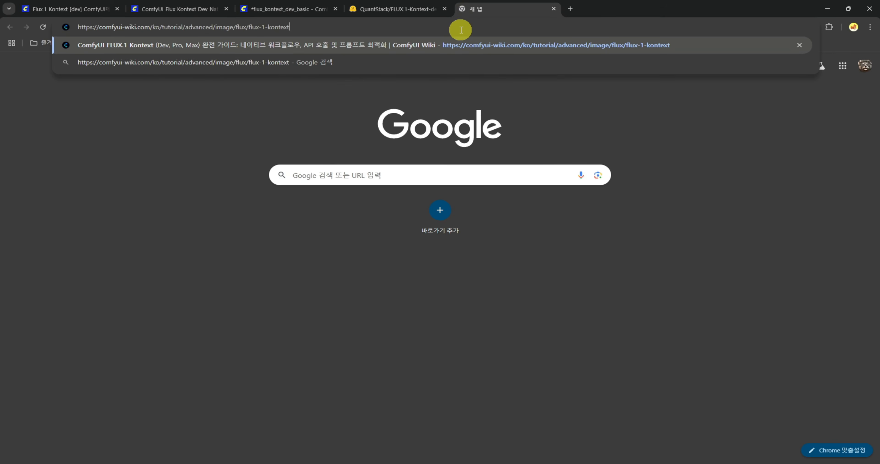
{"action": "key", "text": "Return"}
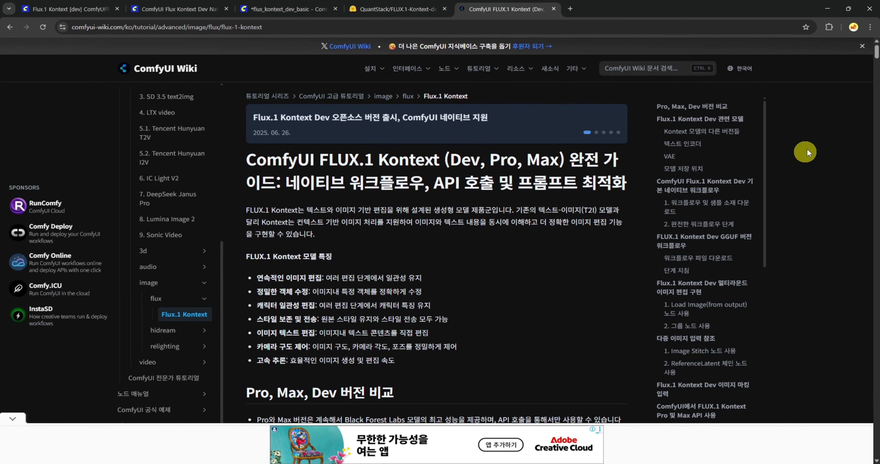
{"action": "scroll", "coordinate": [742, 307], "scroll_direction": "down", "scroll_amount": 5}
{"action": "scroll", "coordinate": [742, 306], "scroll_direction": "down", "scroll_amount": 2}
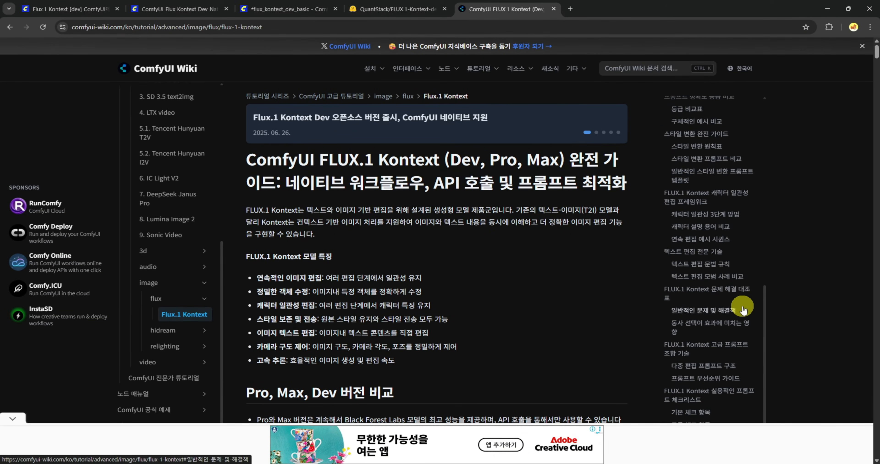
{"action": "left_click", "coordinate": [702, 215]}
Read the guide's style conversion prompt templates and its character consistency editing framework
{"action": "left_click_drag", "start_coordinate": [247, 202], "coordinate": [374, 212]}
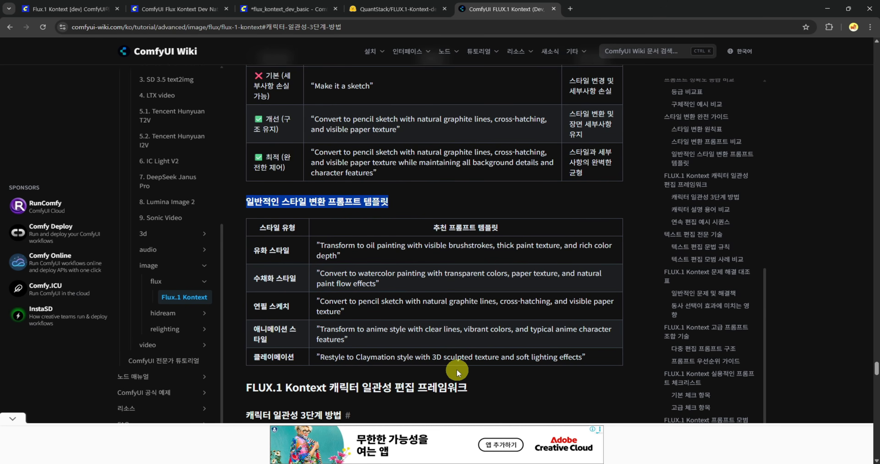
{"action": "scroll", "coordinate": [457, 370], "scroll_direction": "down", "scroll_amount": 5}
{"action": "scroll", "coordinate": [451, 362], "scroll_direction": "up", "scroll_amount": 4}
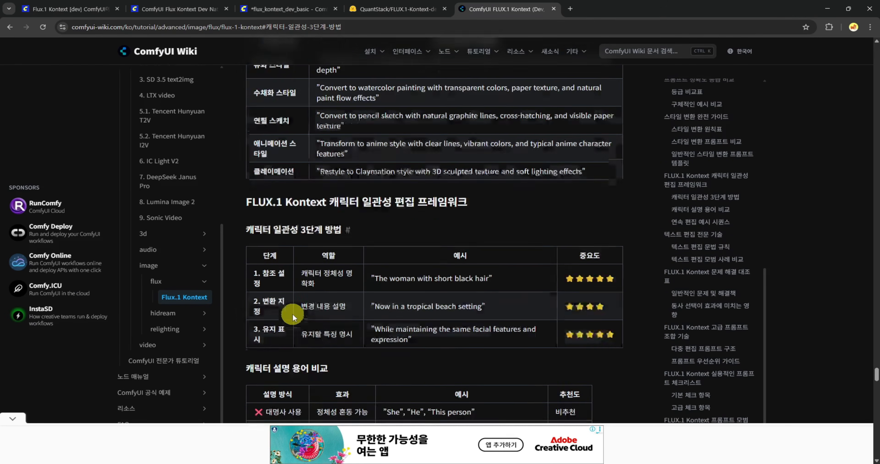
{"action": "scroll", "coordinate": [307, 324], "scroll_direction": "down", "scroll_amount": 3}
{"action": "scroll", "coordinate": [337, 333], "scroll_direction": "down", "scroll_amount": 15}
Read the verb choice table, comparing the effects of Transform, Change, Replace, Add and Remove
{"action": "left_click_drag", "start_coordinate": [247, 184], "coordinate": [375, 191]}
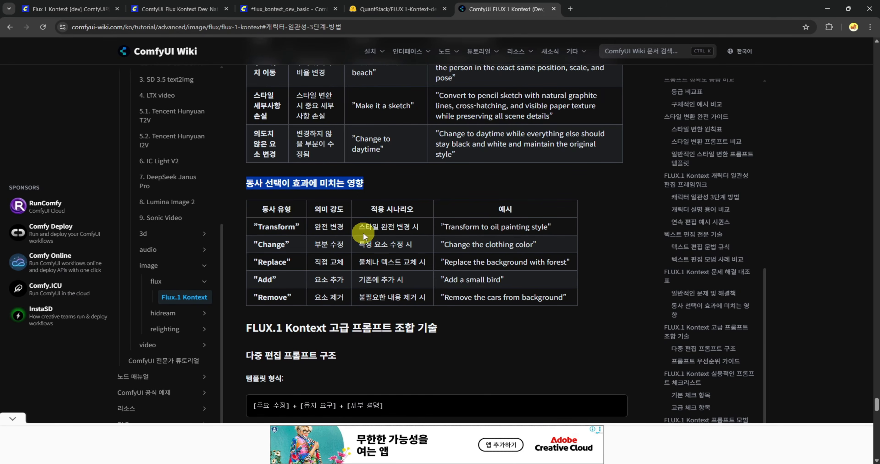
{"action": "left_click_drag", "start_coordinate": [315, 227], "coordinate": [339, 228]}
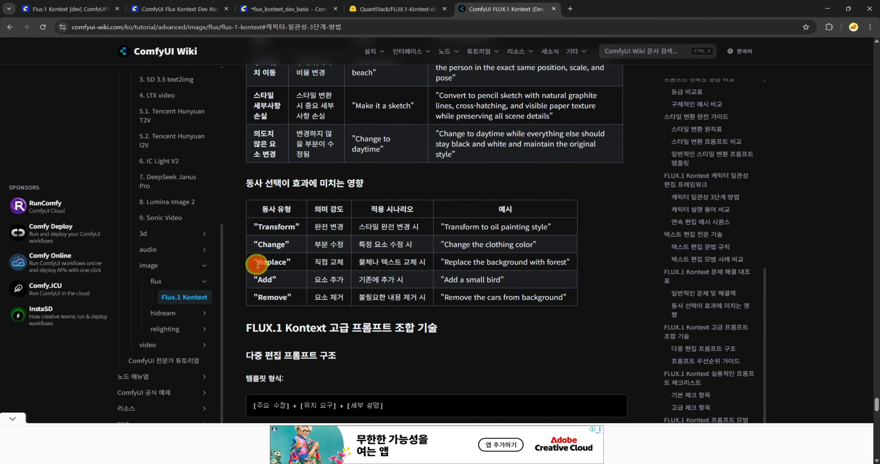
{"action": "left_click_drag", "start_coordinate": [313, 262], "coordinate": [344, 281]}
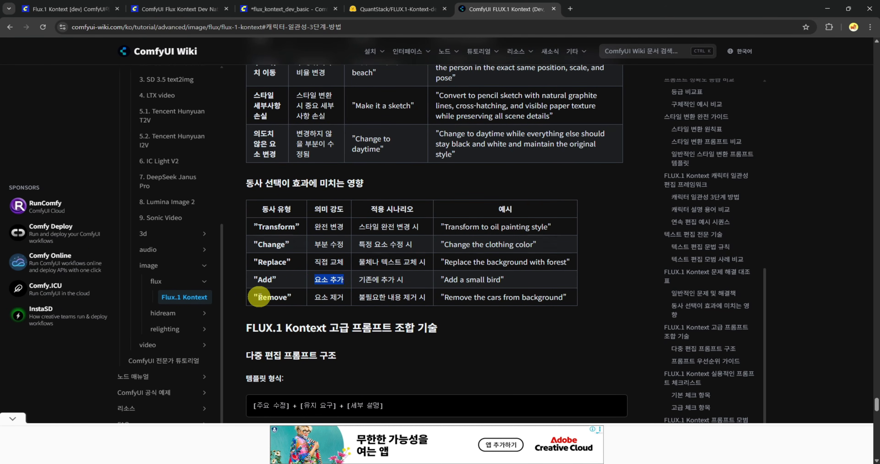
{"action": "left_click_drag", "start_coordinate": [258, 297], "coordinate": [289, 297]}
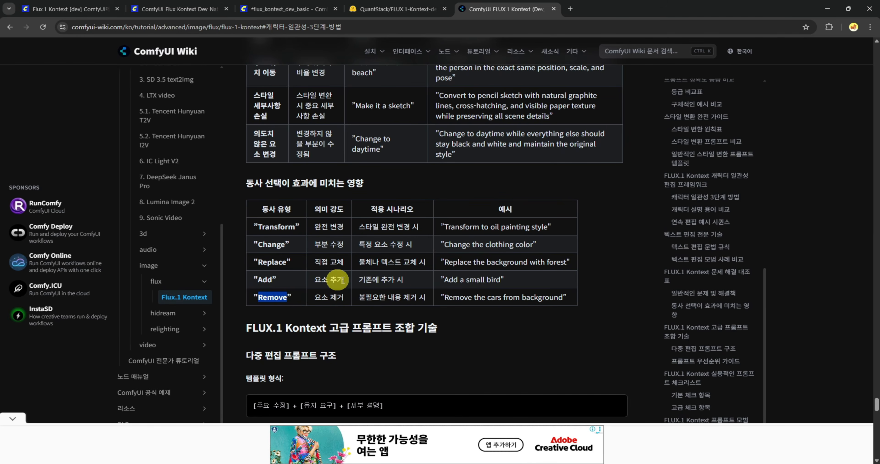
Return to the ComfyUI canvas from the prompt guide and open the flux_kontext_dev_grouped workflow
{"action": "left_click_drag", "start_coordinate": [445, 298], "coordinate": [568, 299]}
{"action": "left_click", "coordinate": [268, 10]}
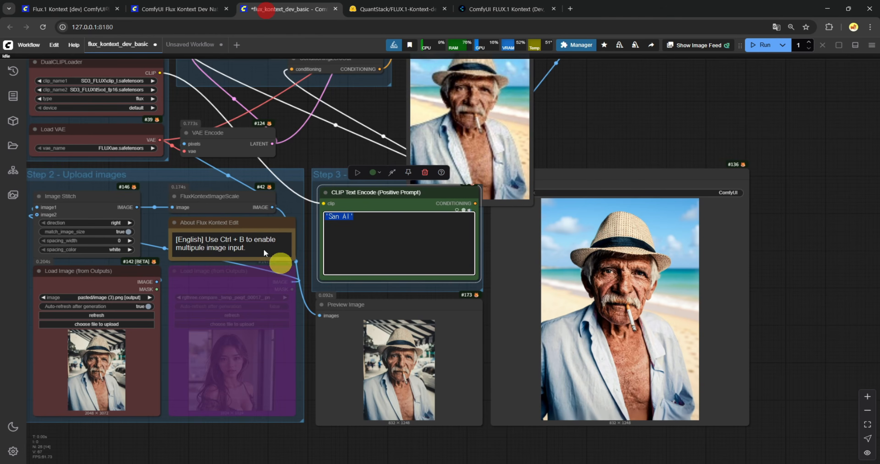
{"action": "scroll", "coordinate": [223, 284], "scroll_direction": "down", "scroll_amount": 8}
{"action": "left_click_drag", "start_coordinate": [159, 122], "coordinate": [254, 144]}
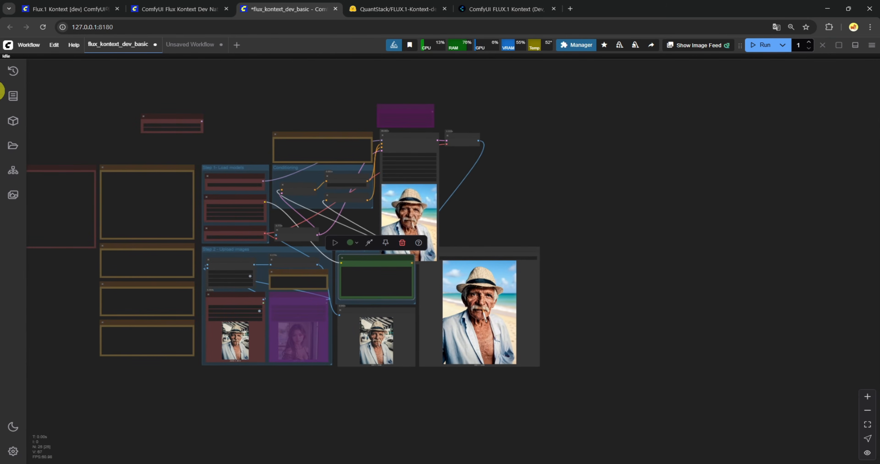
{"action": "left_click", "coordinate": [28, 45]}
{"action": "left_click", "coordinate": [43, 87]}
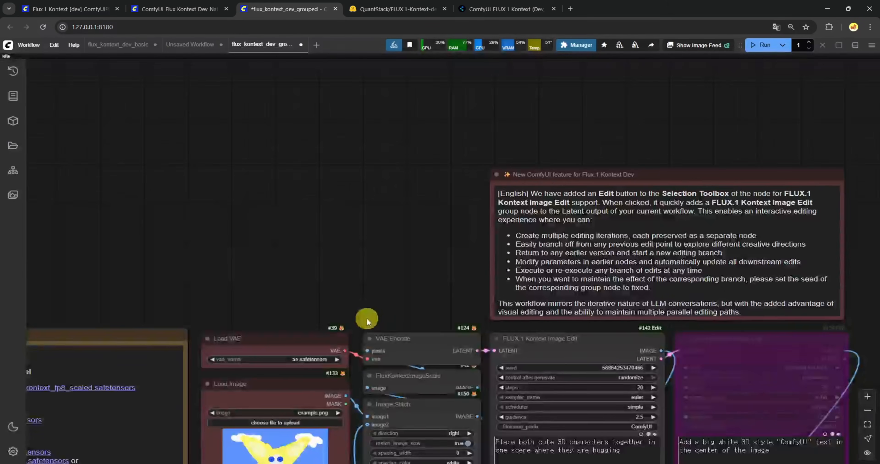
Set the Load VAE node's vae_name to FLUX\ae.safetensors
{"action": "left_click_drag", "start_coordinate": [367, 322], "coordinate": [380, 161]}
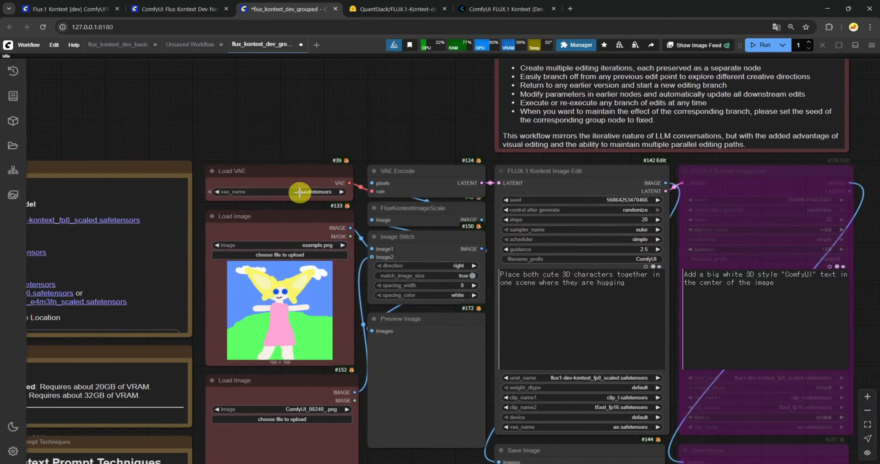
{"action": "left_click", "coordinate": [299, 192]}
{"action": "left_click", "coordinate": [318, 203]}
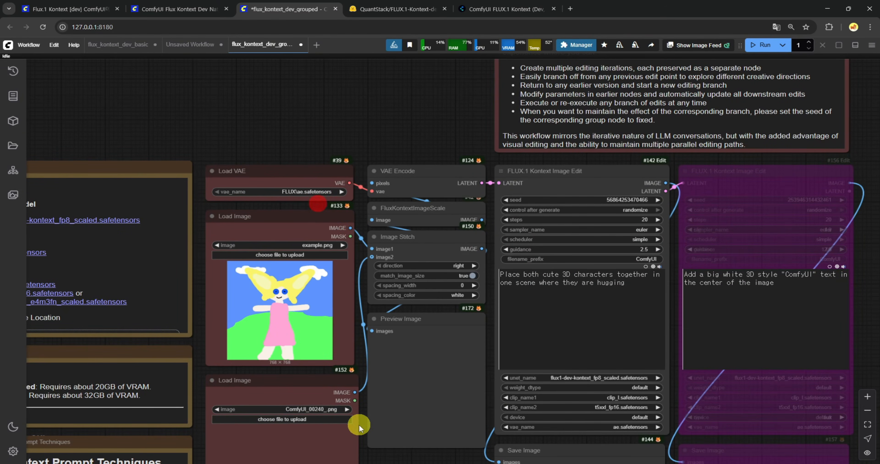
Set unet_name in the active FLUX.1 Kontext Image Edit node to FLUX\flux1-dev-kontext_fp8_scaled.safetensors
{"action": "left_click_drag", "start_coordinate": [380, 456], "coordinate": [335, 299]}
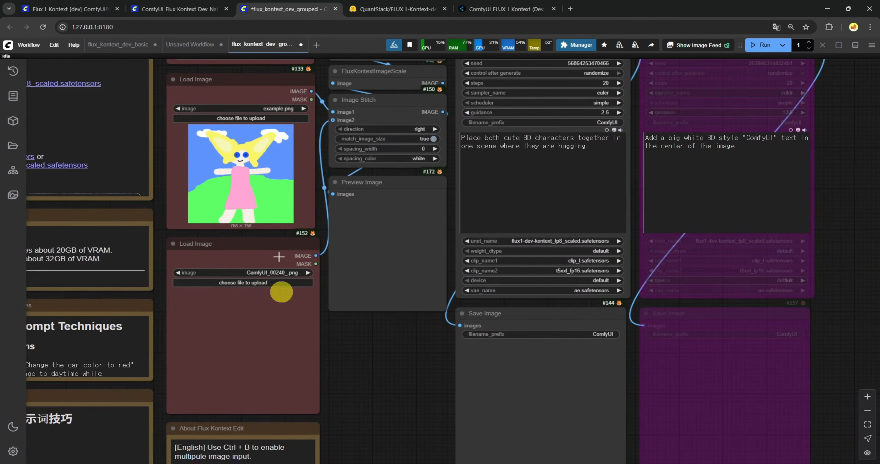
{"action": "left_click_drag", "start_coordinate": [432, 352], "coordinate": [310, 462]}
{"action": "scroll", "coordinate": [445, 362], "scroll_direction": "up", "scroll_amount": 4}
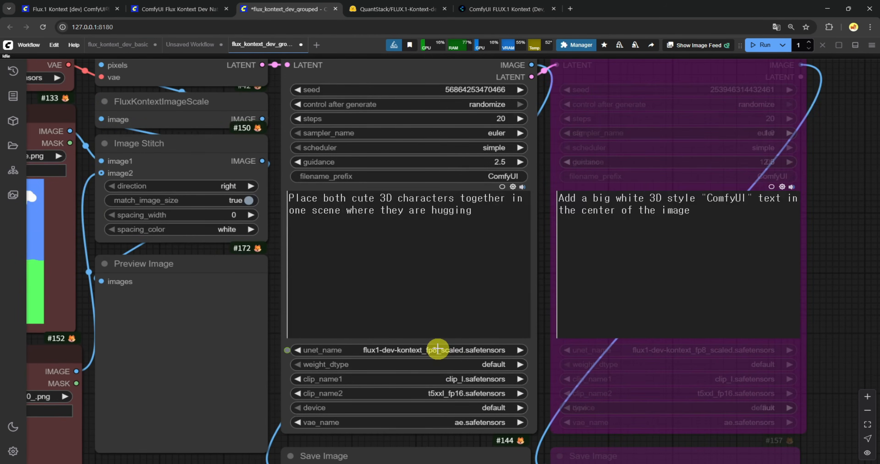
{"action": "scroll", "coordinate": [437, 351], "scroll_direction": "down", "scroll_amount": 4}
{"action": "scroll", "coordinate": [440, 349], "scroll_direction": "up", "scroll_amount": 4}
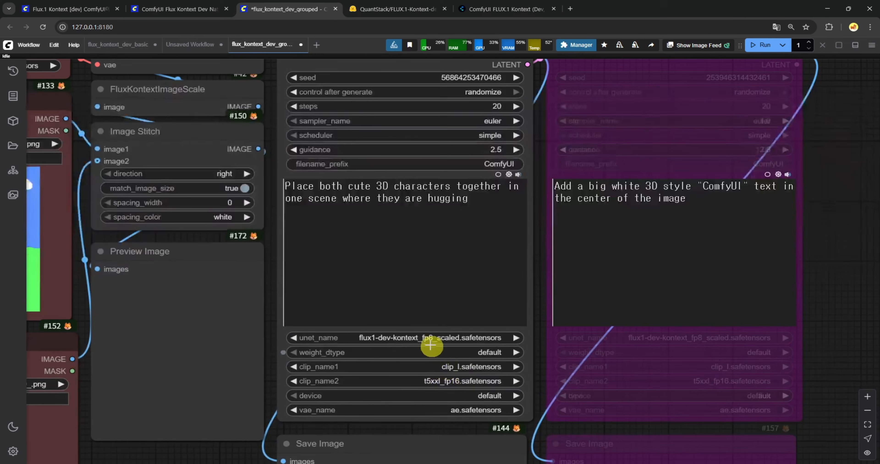
{"action": "left_click", "coordinate": [411, 338]}
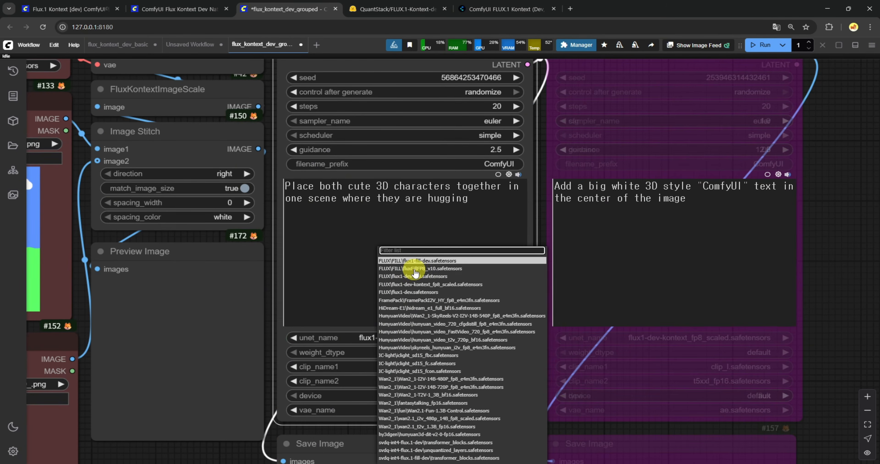
{"action": "left_click", "coordinate": [420, 285]}
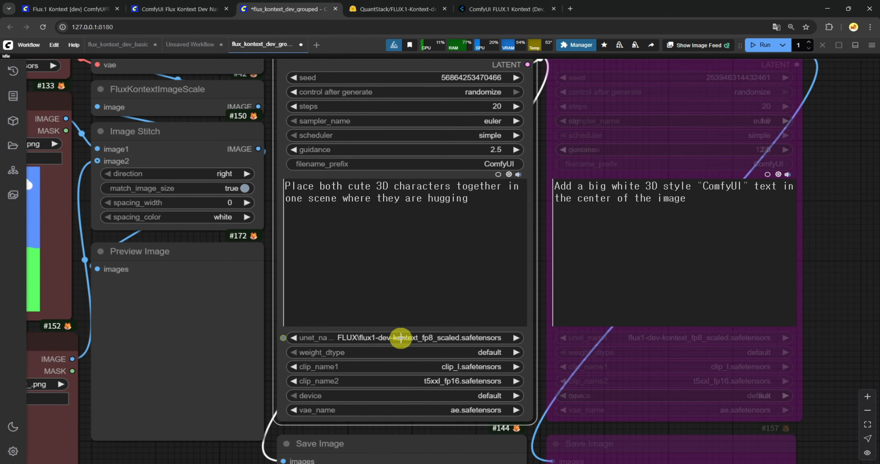
Set the edit node's clip_name1 to SD3_FLUX\clip_l.safetensors, clip_name2 to SD3_FLUX\t5xxl_fp16.safetensors and vae_name to FLUX\ae.safetensors
{"action": "left_click", "coordinate": [436, 368]}
{"action": "left_click", "coordinate": [459, 410]}
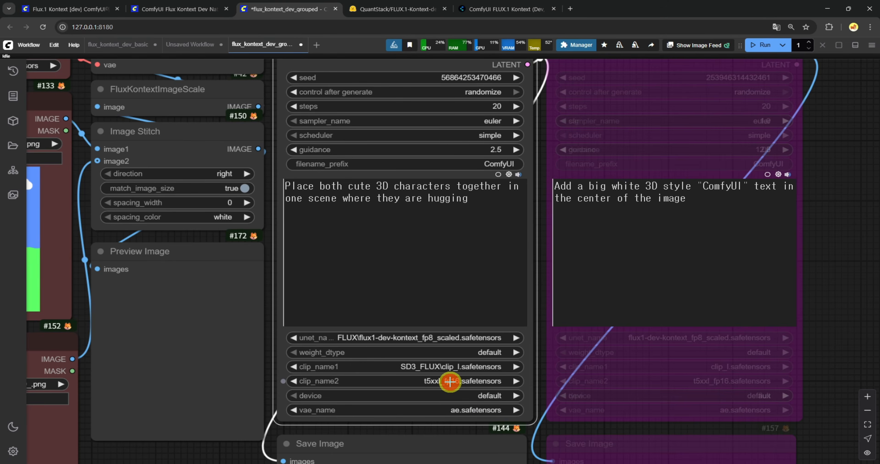
{"action": "left_click", "coordinate": [450, 381]}
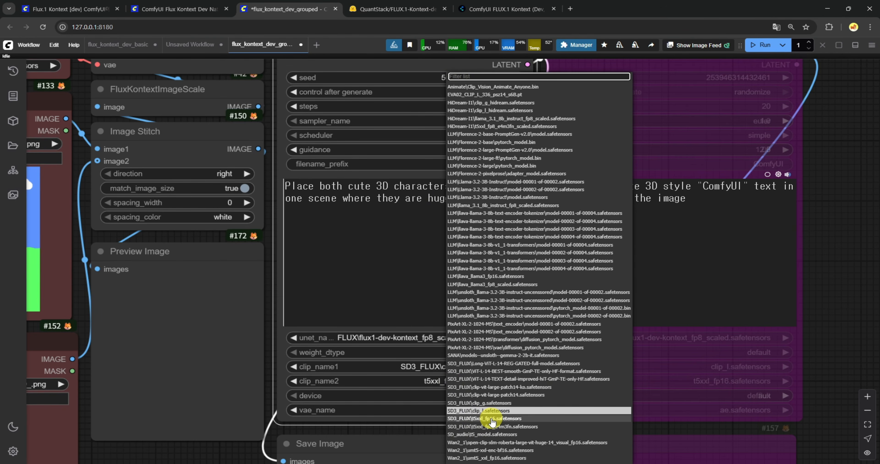
{"action": "left_click", "coordinate": [491, 419]}
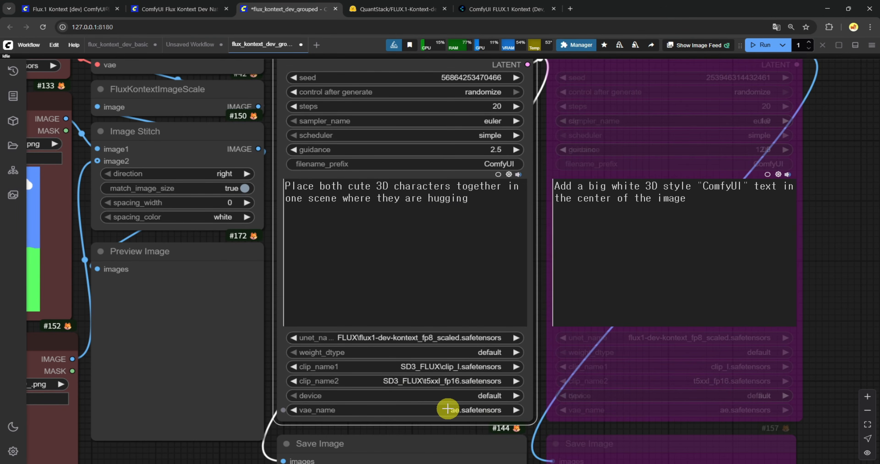
{"action": "left_click", "coordinate": [447, 410]}
{"action": "left_click", "coordinate": [458, 331]}
{"action": "scroll", "coordinate": [403, 389], "scroll_direction": "down", "scroll_amount": 5}
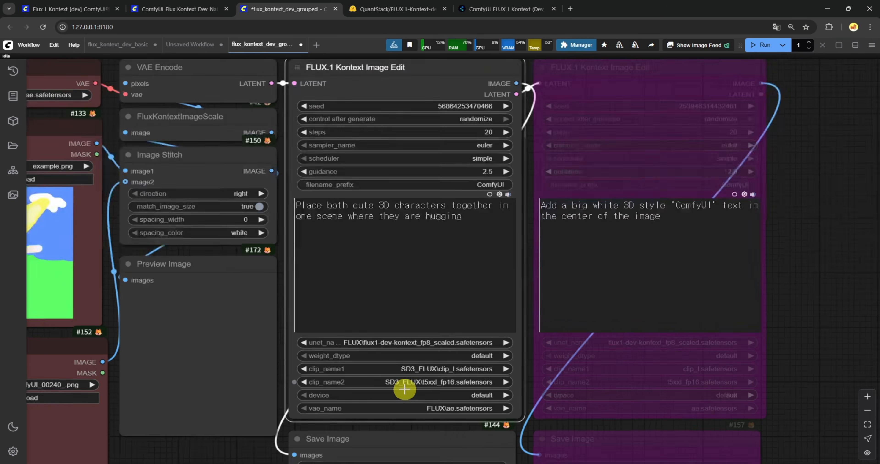
{"action": "left_click_drag", "start_coordinate": [298, 443], "coordinate": [368, 395]}
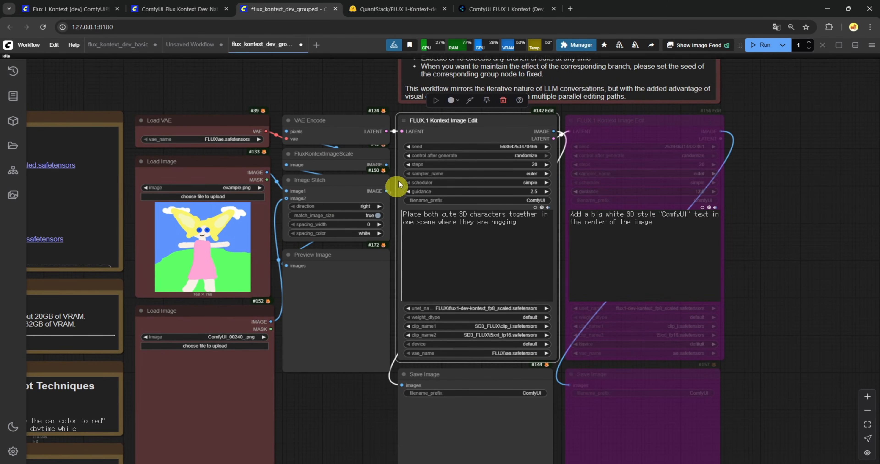
Copy the long-haired Mona Lisa-style doll input image from the ComfyUI Flux Kontext documentation into the first Load Image node
{"action": "left_click", "coordinate": [189, 9]}
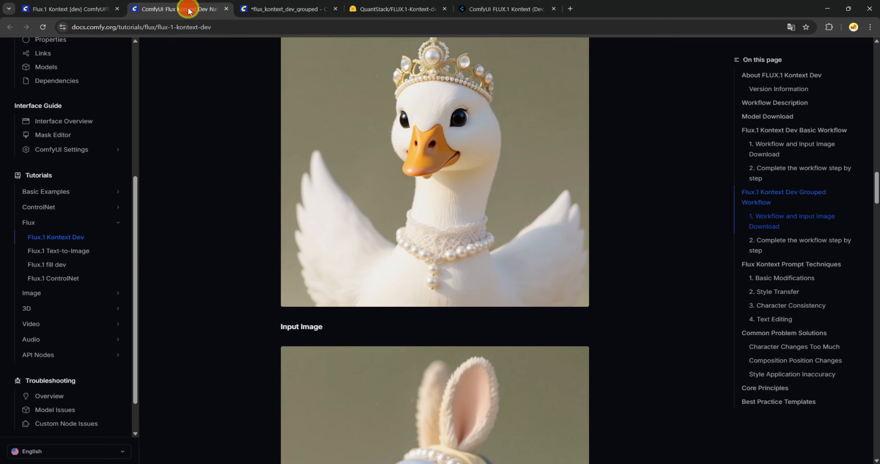
{"action": "scroll", "coordinate": [270, 311], "scroll_direction": "down", "scroll_amount": 15}
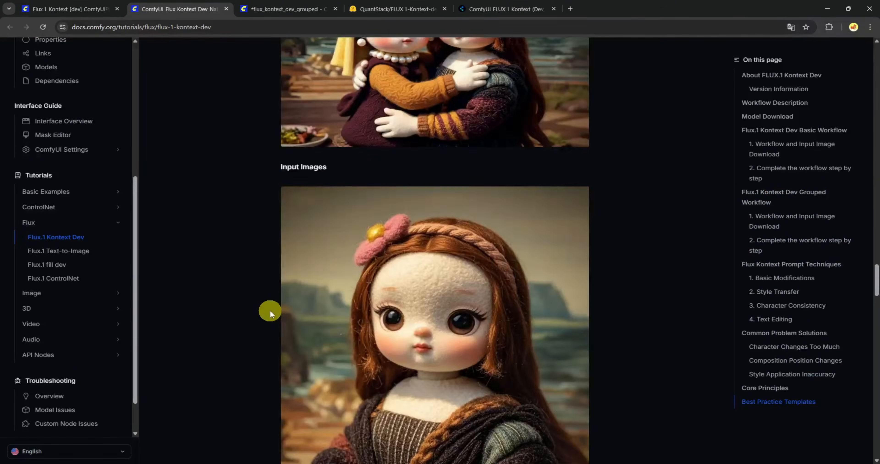
{"action": "right_click", "coordinate": [411, 240]}
{"action": "left_click", "coordinate": [434, 274]}
{"action": "left_click", "coordinate": [265, 10]}
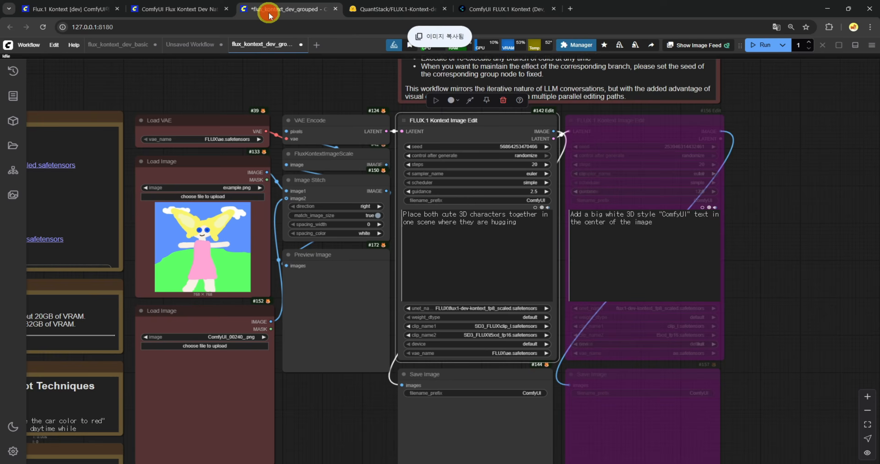
{"action": "key", "text": "ctrl+v"}
Copy the documentation's doll image with the blue and yellow headscarf into the second Load Image node
{"action": "left_click", "coordinate": [188, 9]}
{"action": "scroll", "coordinate": [417, 331], "scroll_direction": "down", "scroll_amount": 10}
{"action": "right_click", "coordinate": [389, 261]}
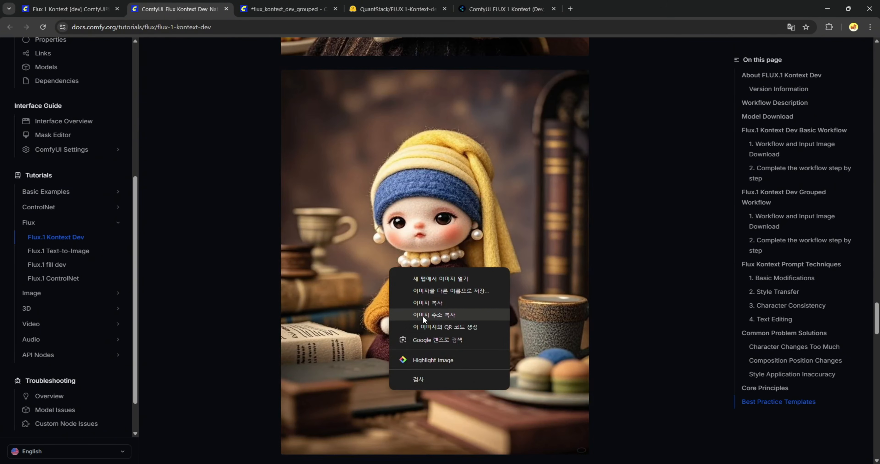
{"action": "left_click", "coordinate": [423, 297]}
{"action": "left_click", "coordinate": [263, 9]}
{"action": "left_click", "coordinate": [232, 404]}
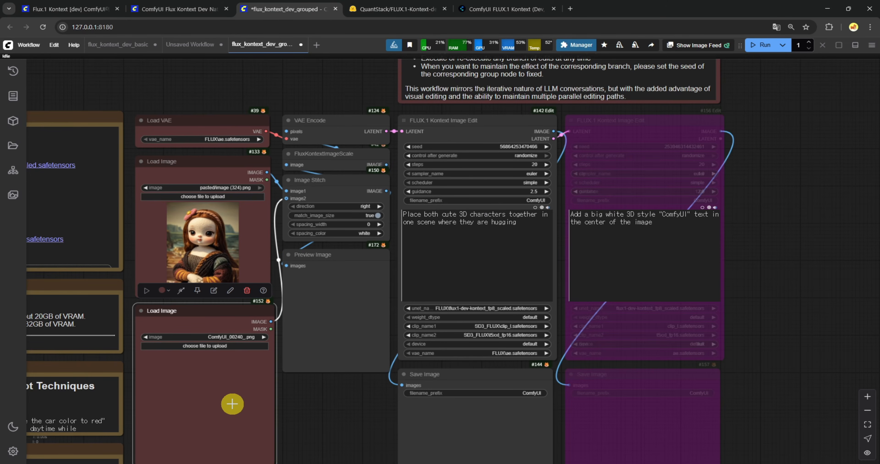
{"action": "key", "text": "ctrl+v"}
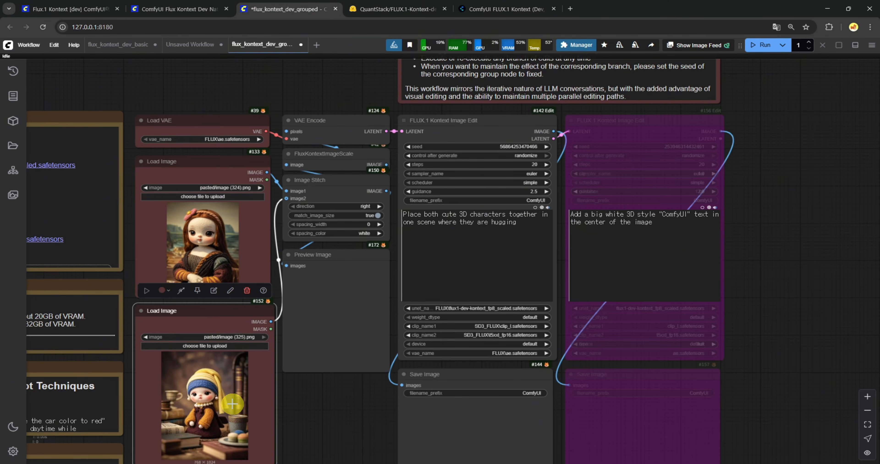
Run the grouped workflow, compare it with flux_kontext_dev_basic and examine the stitched preview of both dolls
{"action": "left_click", "coordinate": [765, 46]}
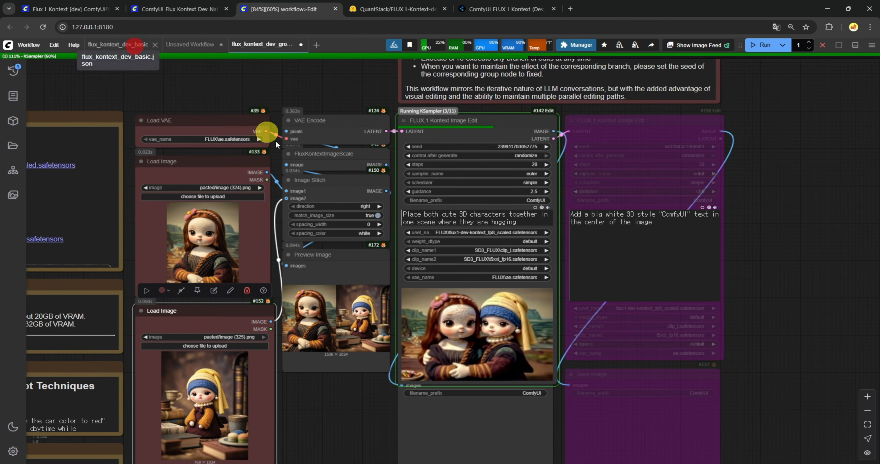
{"action": "left_click", "coordinate": [128, 45]}
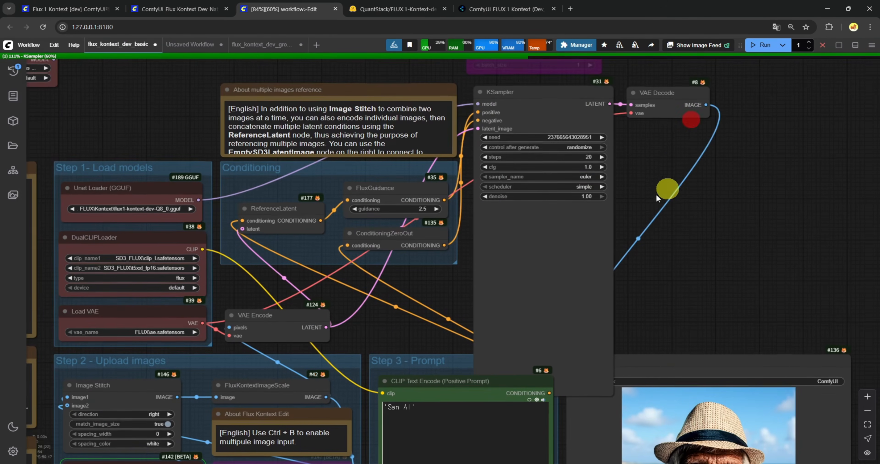
{"action": "left_click", "coordinate": [262, 44]}
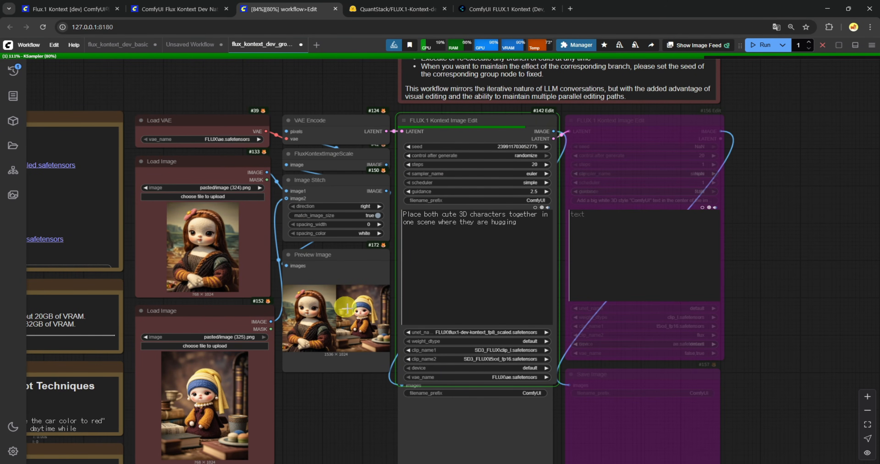
{"action": "scroll", "coordinate": [317, 376], "scroll_direction": "up", "scroll_amount": 5}
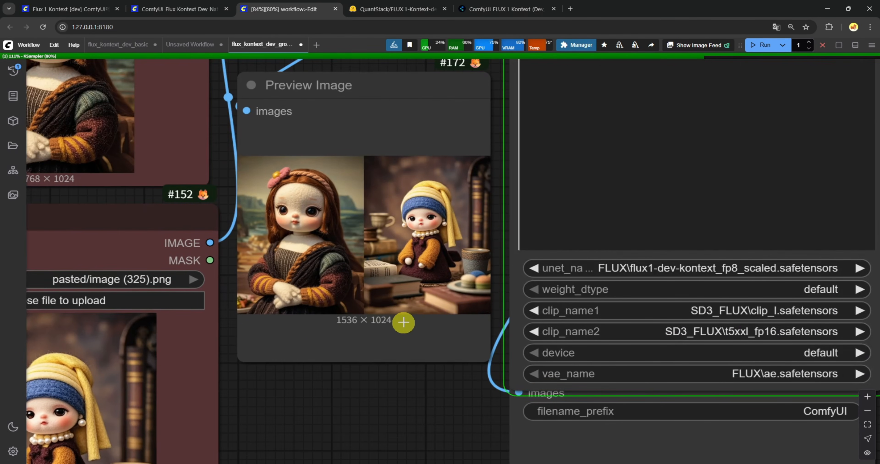
{"action": "scroll", "coordinate": [338, 330], "scroll_direction": "down", "scroll_amount": 5}
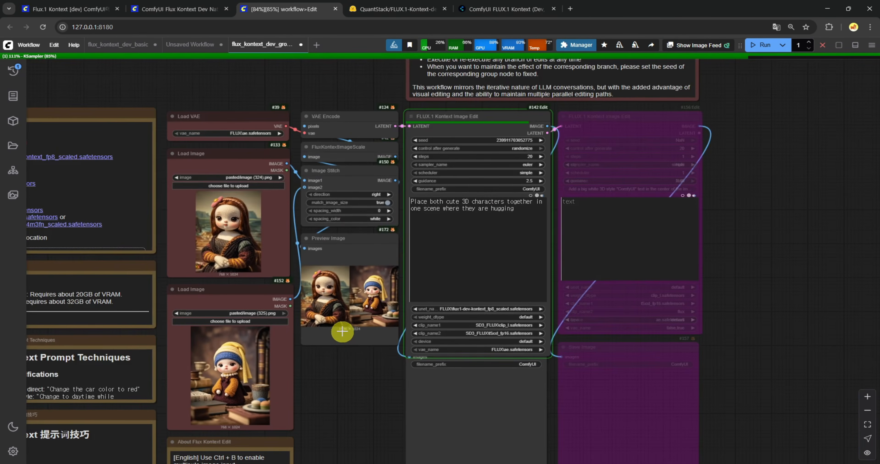
Move the bypassed second FLUX.1 Kontext Image Edit node and its Save Image node away from the first edit node
{"action": "left_click_drag", "start_coordinate": [593, 118], "coordinate": [621, 119]}
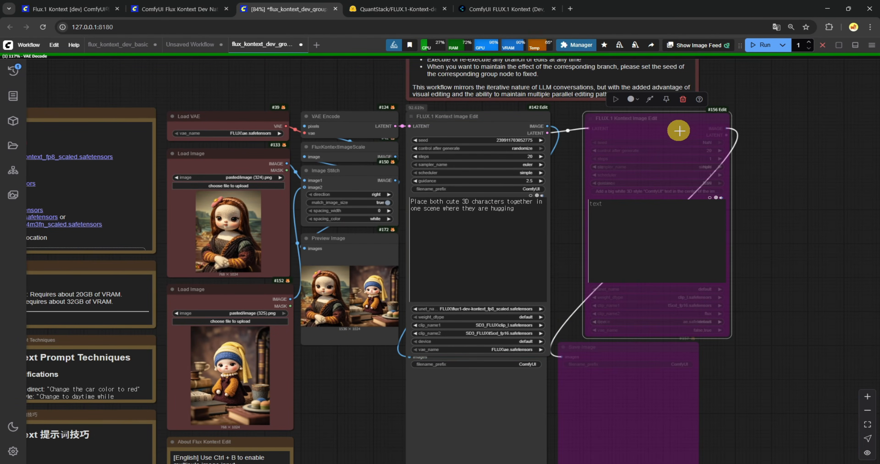
{"action": "left_click_drag", "start_coordinate": [800, 194], "coordinate": [651, 207]}
{"action": "scroll", "coordinate": [540, 217], "scroll_direction": "up", "scroll_amount": 9}
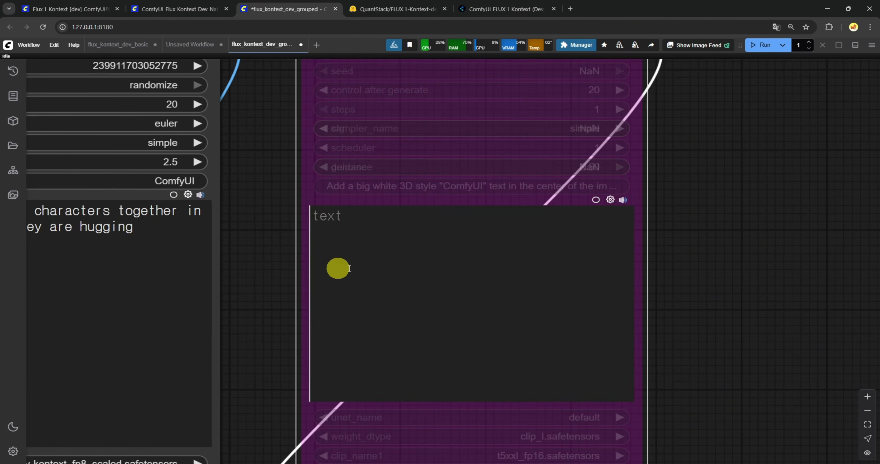
{"action": "scroll", "coordinate": [350, 269], "scroll_direction": "down", "scroll_amount": 10}
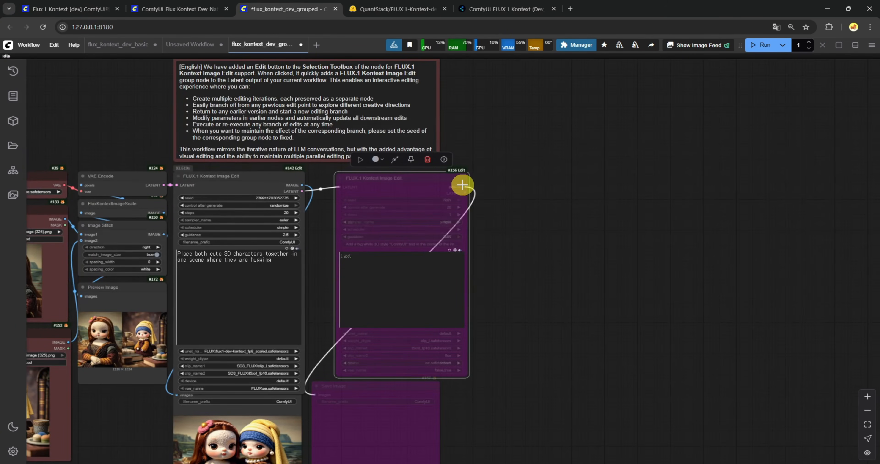
{"action": "left_click_drag", "start_coordinate": [357, 386], "coordinate": [376, 394]}
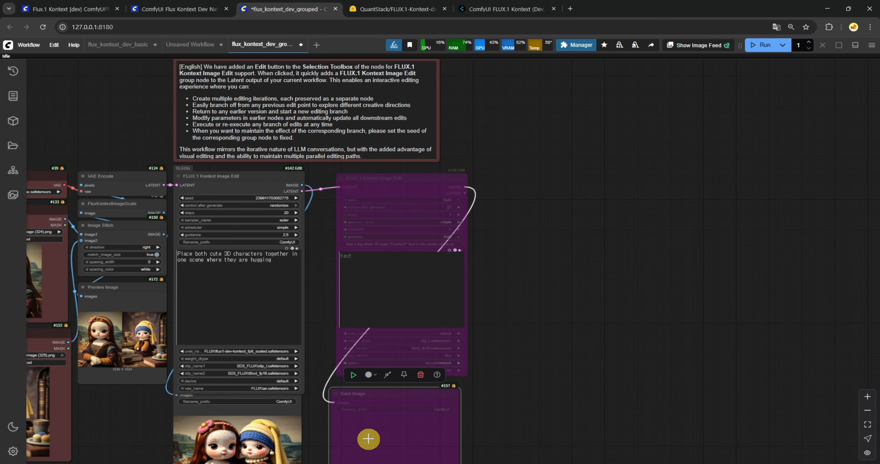
Examine the generated image of the two dolls hugging below the first FLUX.1 Kontext Image Edit node
{"action": "left_click_drag", "start_coordinate": [121, 431], "coordinate": [176, 317]}
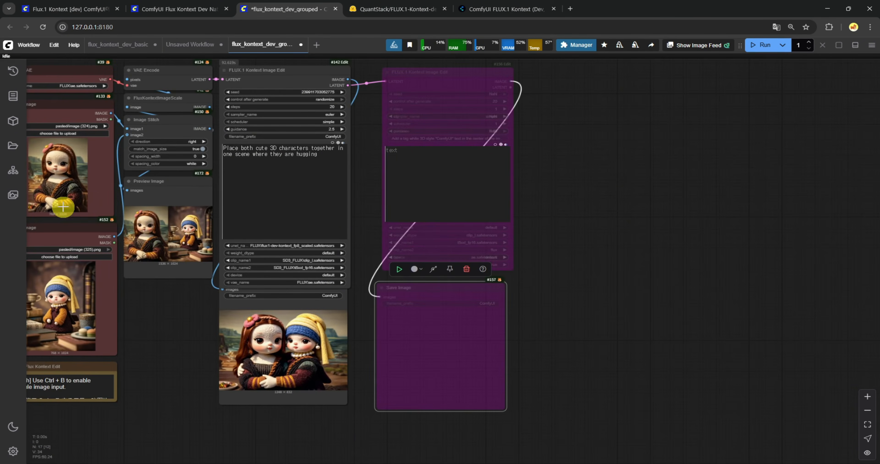
{"action": "scroll", "coordinate": [279, 379], "scroll_direction": "up", "scroll_amount": 10}
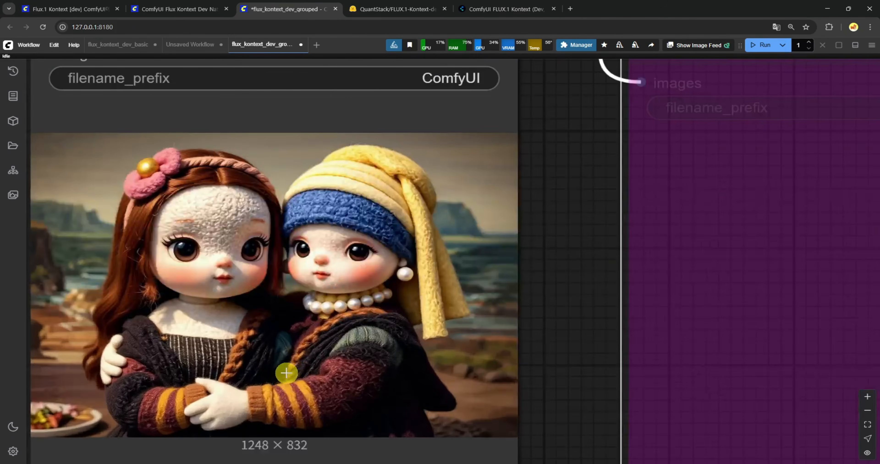
{"action": "scroll", "coordinate": [285, 369], "scroll_direction": "down", "scroll_amount": 6}
{"action": "scroll", "coordinate": [298, 347], "scroll_direction": "up", "scroll_amount": 3}
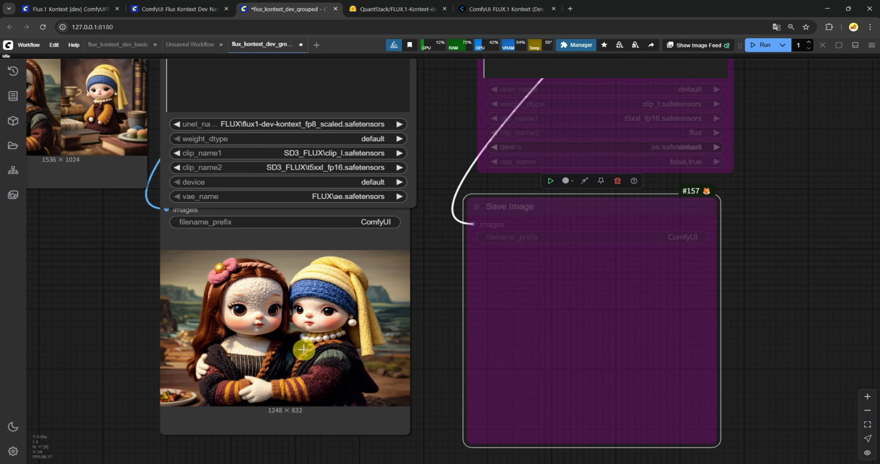
{"action": "scroll", "coordinate": [304, 350], "scroll_direction": "down", "scroll_amount": 9}
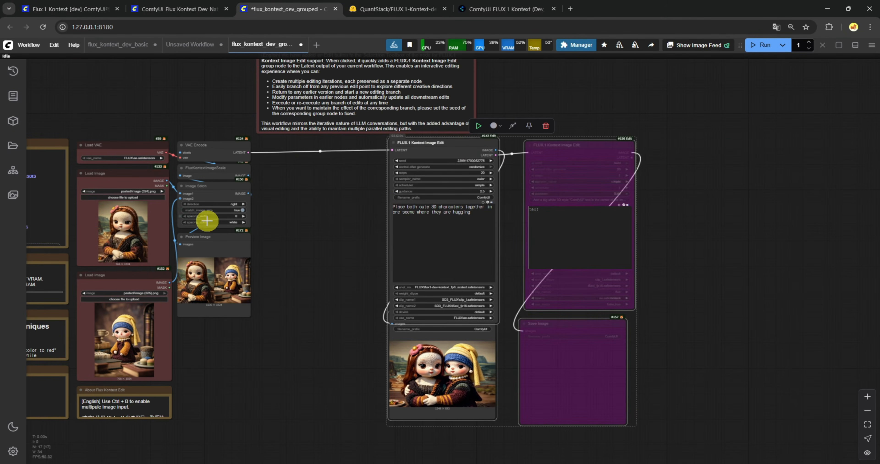
Move the Preview Image and Image Stitch nodes into the free space before the edit node and set the stitch direction to up
{"action": "left_click_drag", "start_coordinate": [222, 236], "coordinate": [296, 298]}
{"action": "left_click_drag", "start_coordinate": [223, 186], "coordinate": [235, 204]}
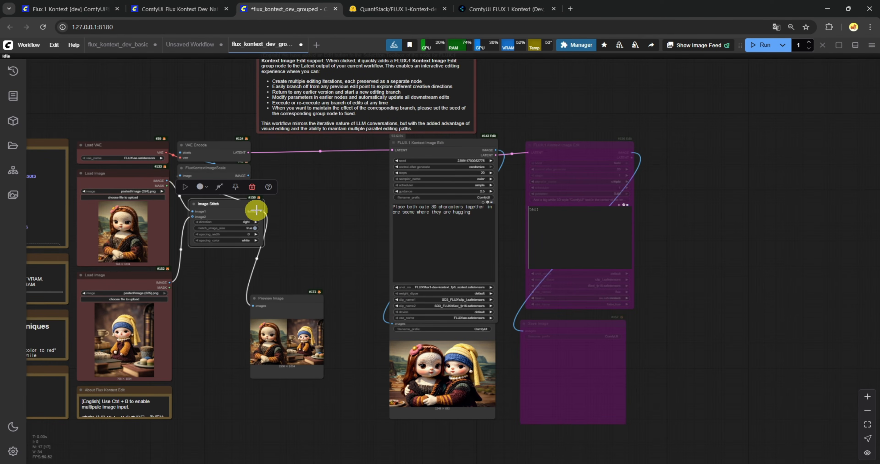
{"action": "scroll", "coordinate": [249, 220], "scroll_direction": "up", "scroll_amount": 10}
{"action": "left_click", "coordinate": [245, 225]}
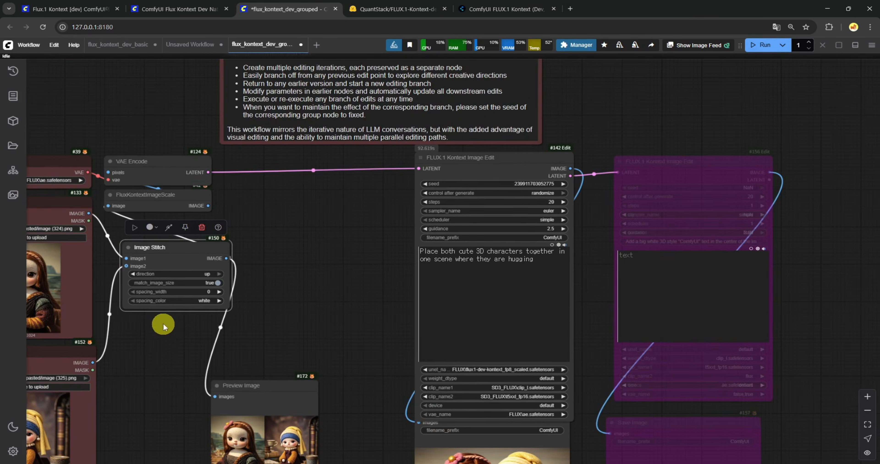
Execute only the Preview Image branch to preview the vertically stitched dolls
{"action": "left_click_drag", "start_coordinate": [175, 360], "coordinate": [191, 330]}
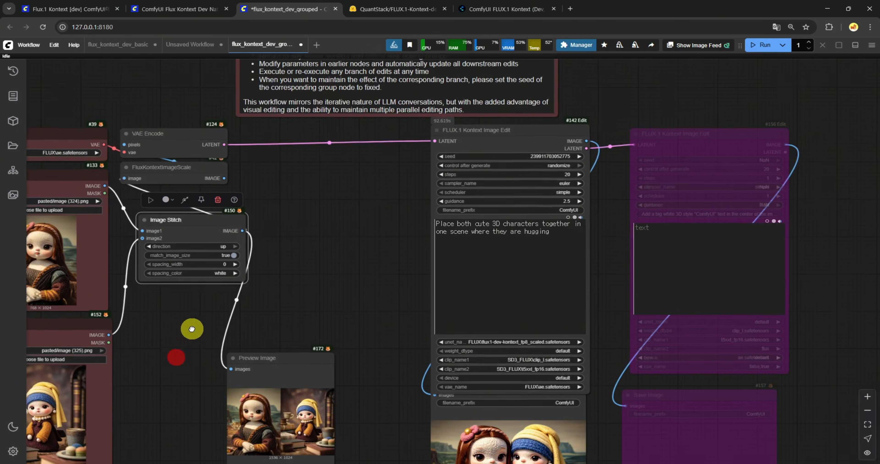
{"action": "right_click", "coordinate": [259, 360]}
{"action": "left_click", "coordinate": [289, 227]}
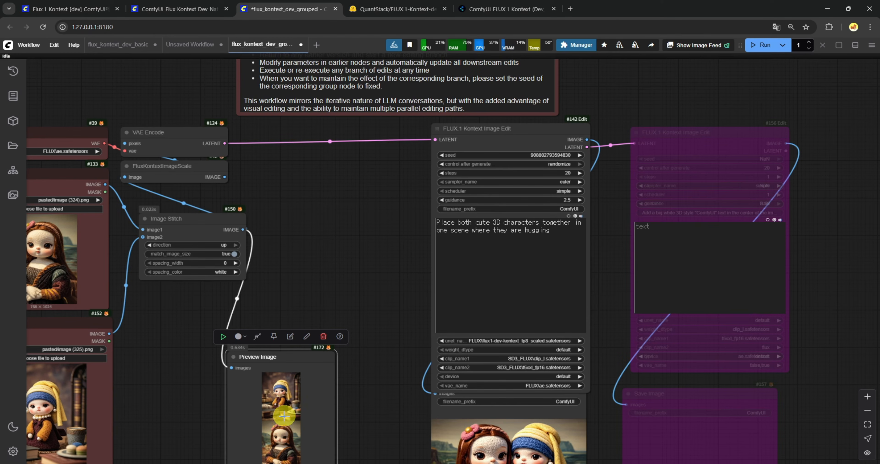
Duplicate the Image Stitch node beside the original and connect the original's IMAGE output to the copy's image1 input
{"action": "left_click", "coordinate": [242, 233]}
{"action": "key", "text": "ctrl+c"}
{"action": "key", "text": "ctrl+v"}
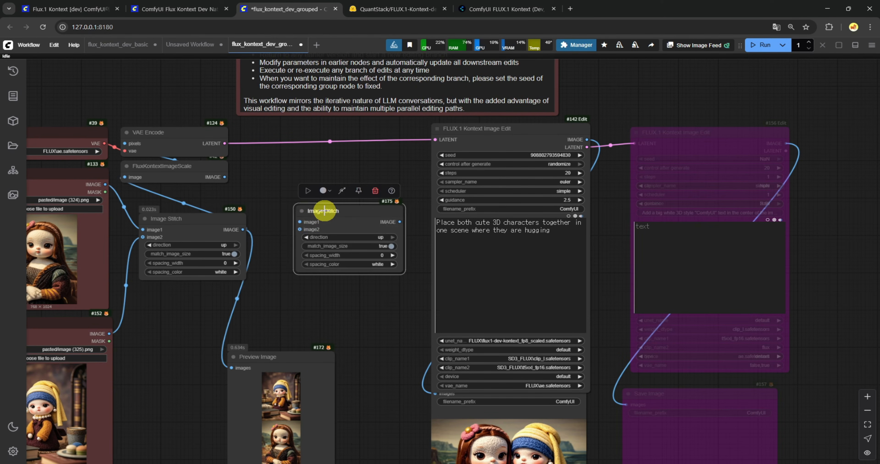
{"action": "left_click_drag", "start_coordinate": [324, 211], "coordinate": [297, 224]}
{"action": "left_click_drag", "start_coordinate": [243, 230], "coordinate": [274, 234]}
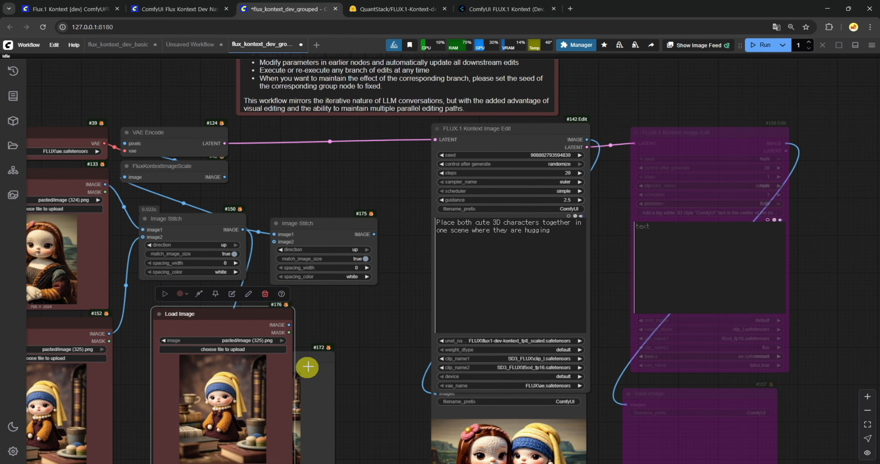
Load the orange sports car image ComfyUI_temp_hlpip_00002_.png into the duplicated Load Image node and connect it to the second Image Stitch's image2 input
{"action": "left_click_drag", "start_coordinate": [313, 362], "coordinate": [391, 349]}
{"action": "left_click", "coordinate": [213, 350]}
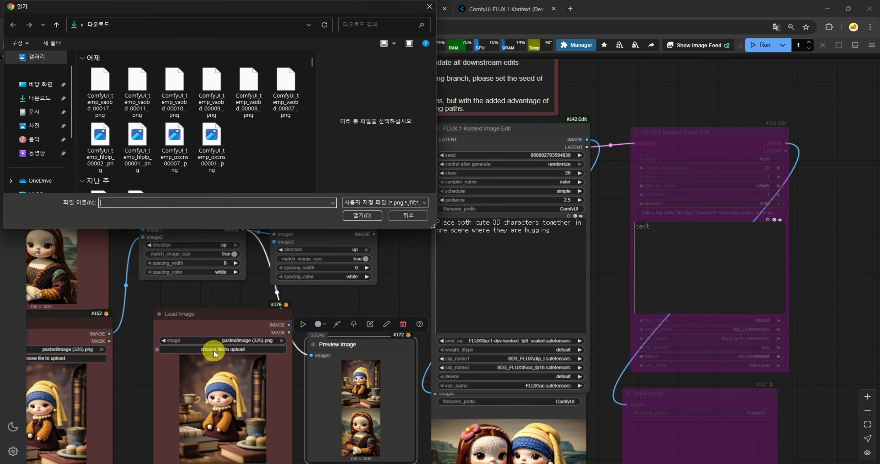
{"action": "double_click", "coordinate": [101, 137]}
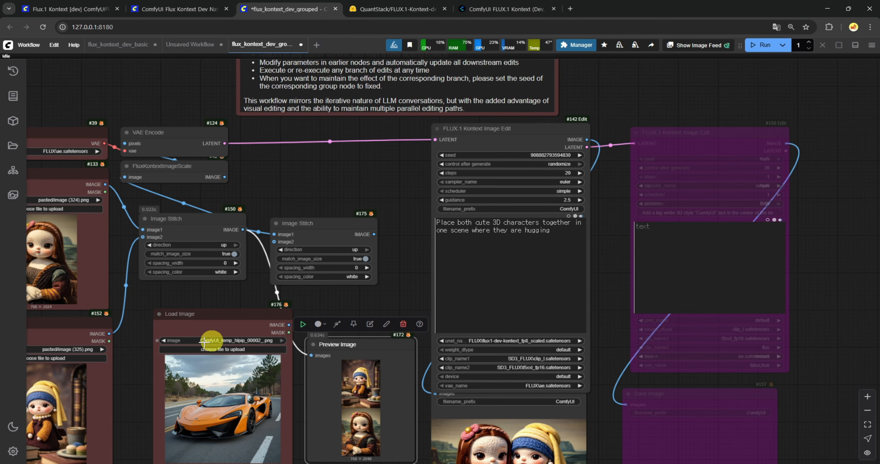
{"action": "left_click_drag", "start_coordinate": [224, 311], "coordinate": [206, 309]}
{"action": "left_click_drag", "start_coordinate": [272, 323], "coordinate": [273, 241]}
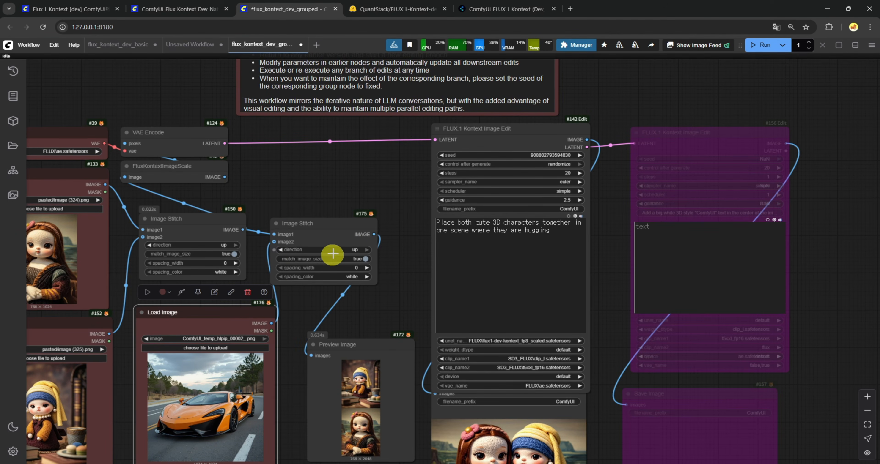
Set the second Image Stitch's direction to right and execute the Preview Image branch to inspect the three-image stitch
{"action": "left_click", "coordinate": [350, 249]}
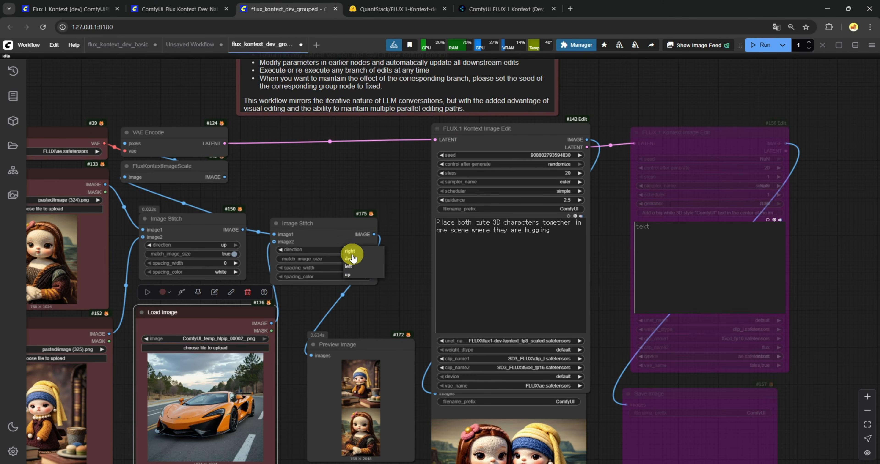
{"action": "left_click", "coordinate": [350, 251]}
{"action": "left_click", "coordinate": [347, 344]}
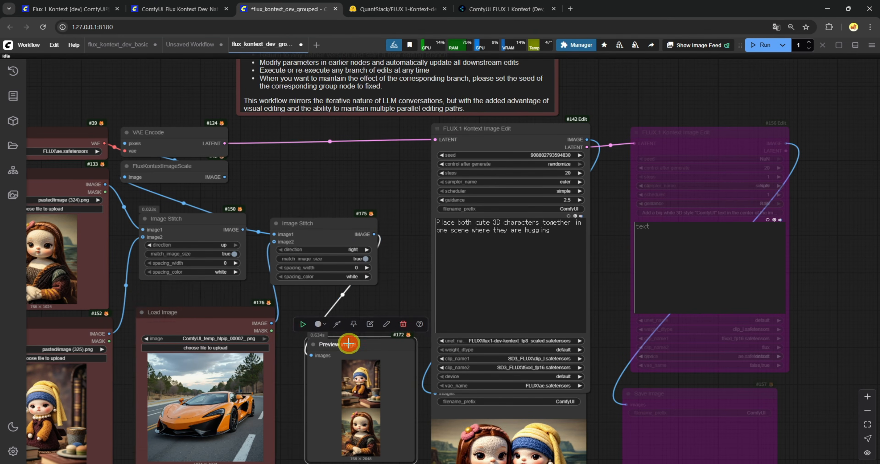
{"action": "scroll", "coordinate": [349, 345], "scroll_direction": "up", "scroll_amount": 6}
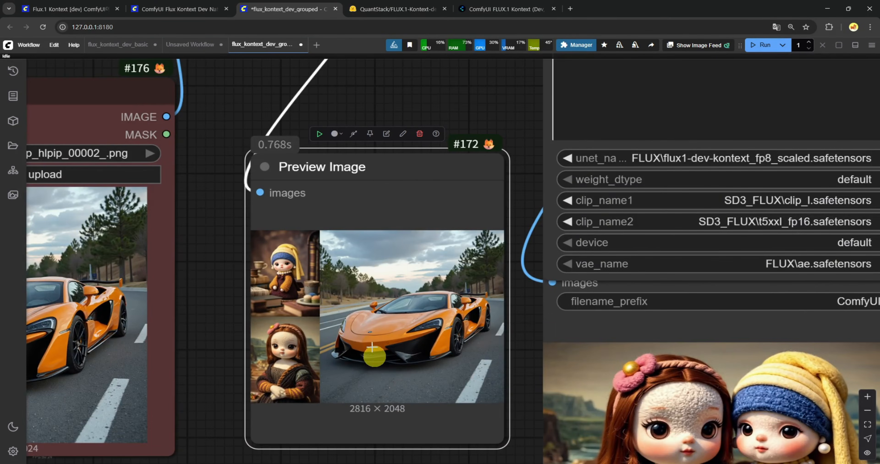
{"action": "scroll", "coordinate": [266, 280], "scroll_direction": "down", "scroll_amount": 5}
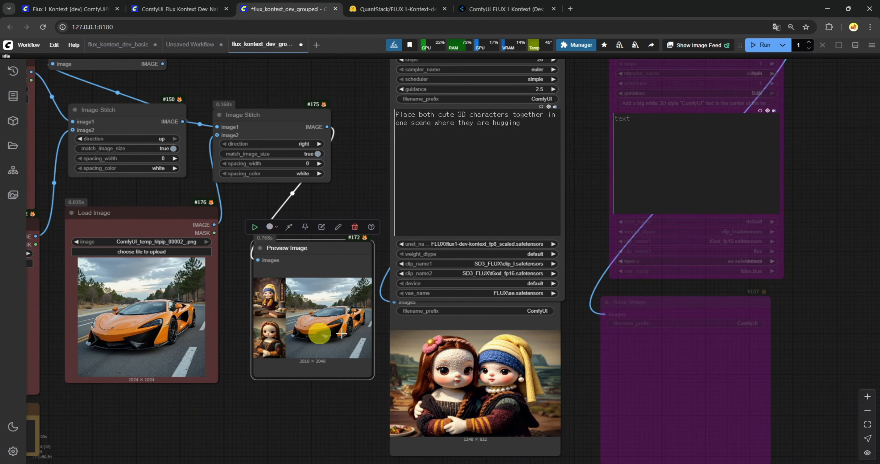
Connect the second Image Stitch's IMAGE output to the FluxKontextImageScale image input and review the stitched preview
{"action": "left_click_drag", "start_coordinate": [345, 224], "coordinate": [365, 277]}
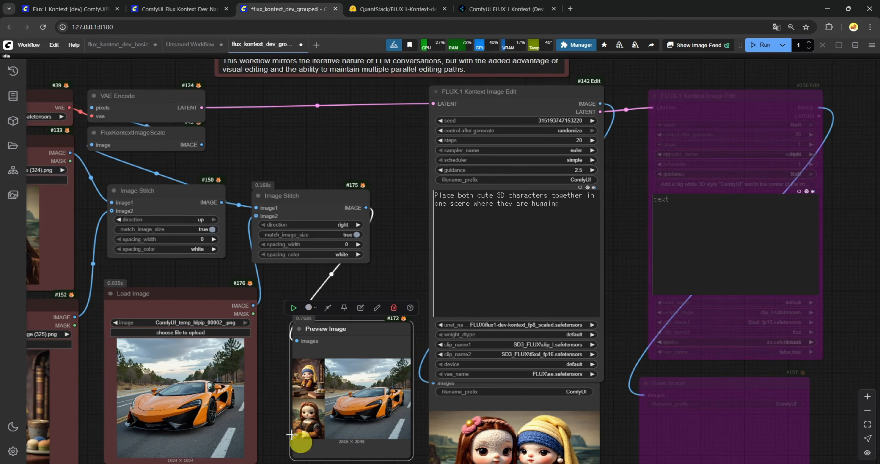
{"action": "left_click_drag", "start_coordinate": [365, 207], "coordinate": [91, 145]}
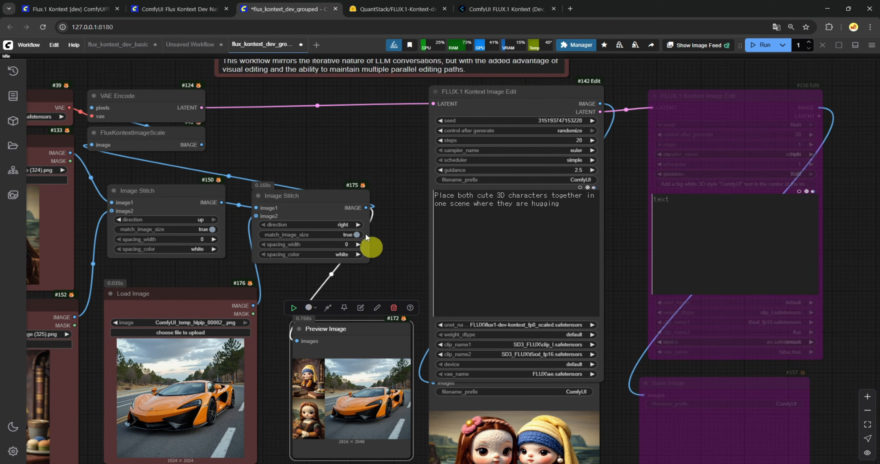
{"action": "scroll", "coordinate": [283, 394], "scroll_direction": "up", "scroll_amount": 6}
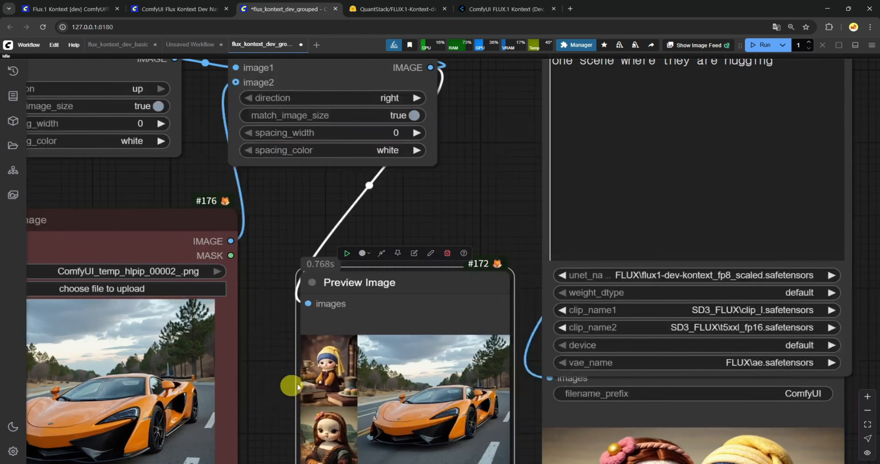
{"action": "scroll", "coordinate": [608, 325], "scroll_direction": "down", "scroll_amount": 6}
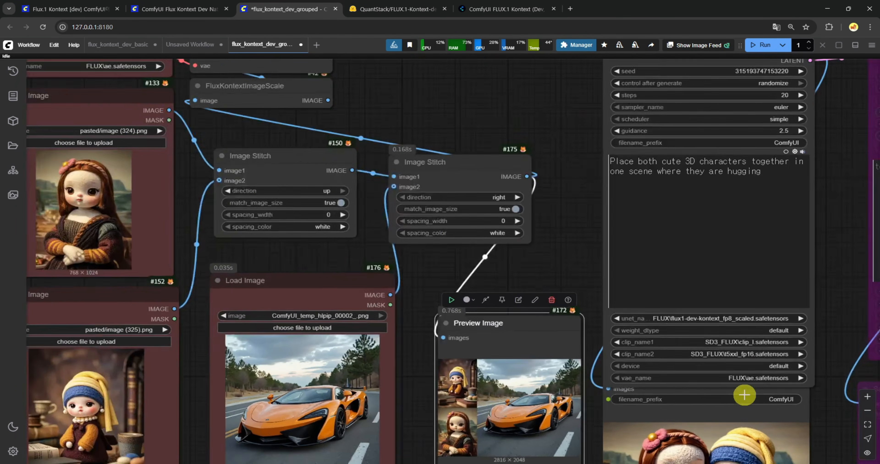
{"action": "scroll", "coordinate": [579, 140], "scroll_direction": "down", "scroll_amount": 4}
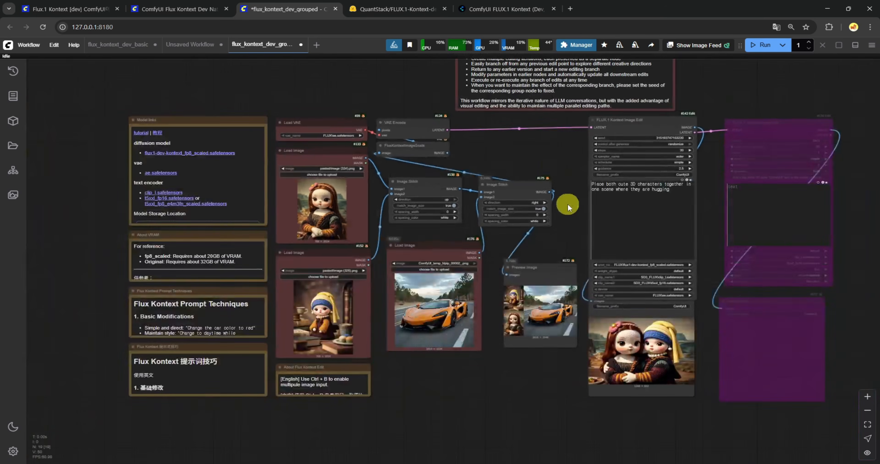
Compare the flux_kontext_dev_basic workflow with the three-image stitching chain in the grouped workflow
{"action": "left_click", "coordinate": [95, 44]}
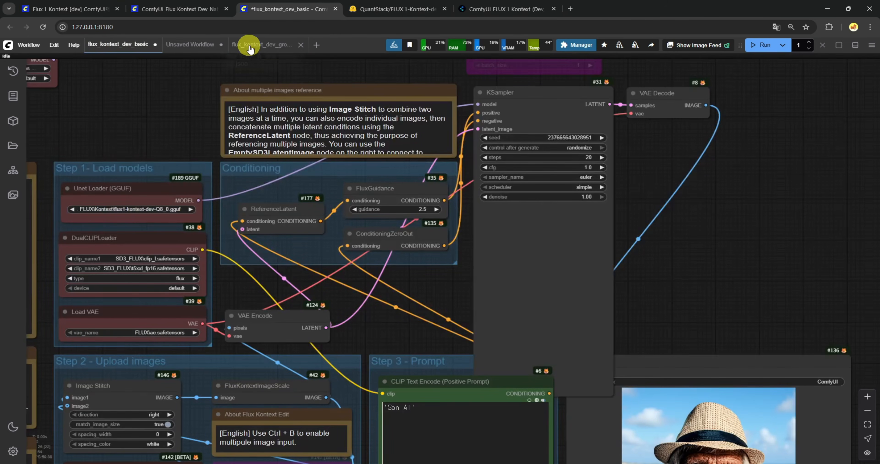
{"action": "left_click", "coordinate": [253, 47]}
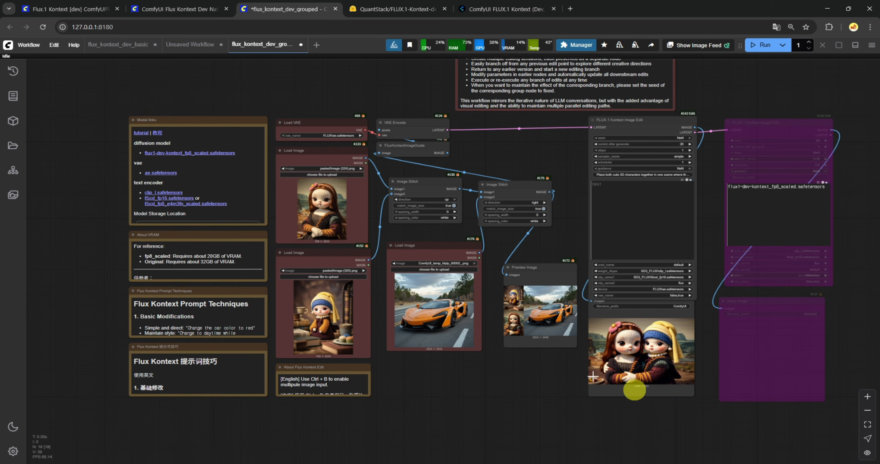
{"action": "scroll", "coordinate": [632, 227], "scroll_direction": "up", "scroll_amount": 5}
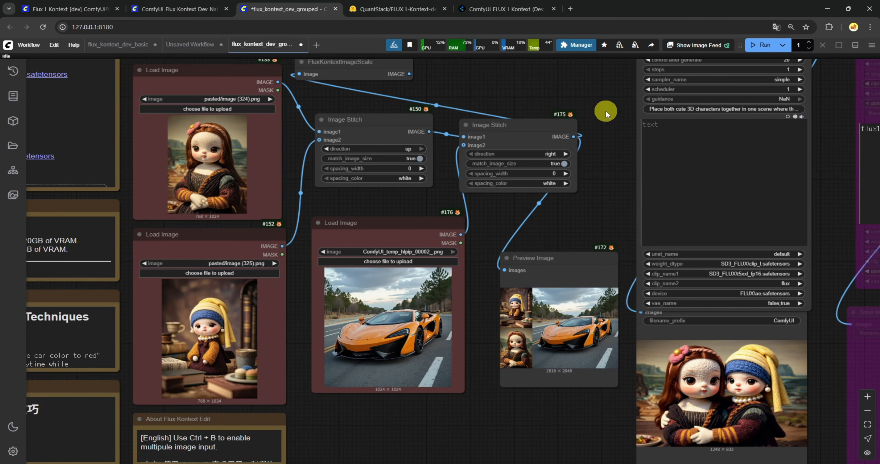
{"action": "left_click_drag", "start_coordinate": [606, 113], "coordinate": [615, 140]}
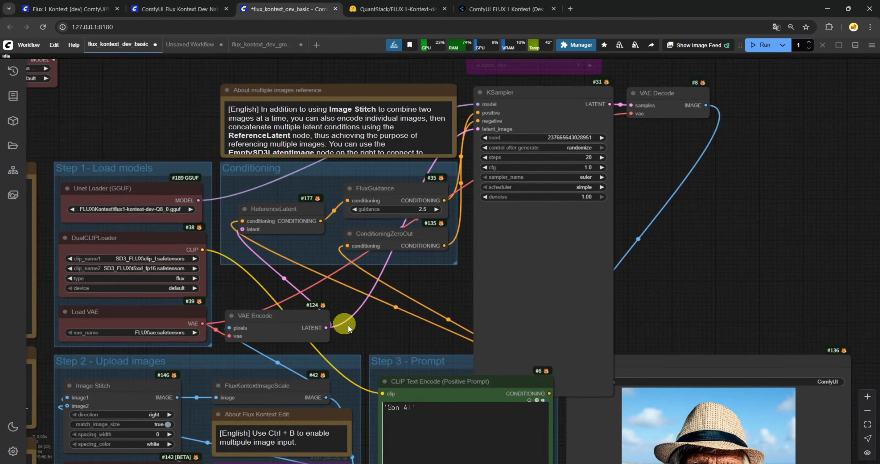
Examine the image upload, prompt and conditioning nodes in the flux_kontext_dev_basic workflow
{"action": "left_click_drag", "start_coordinate": [371, 336], "coordinate": [409, 192]}
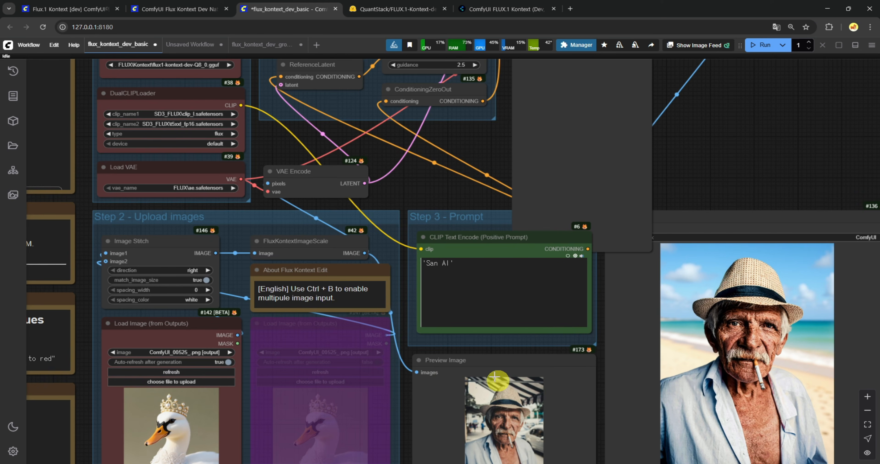
{"action": "left_click_drag", "start_coordinate": [96, 440], "coordinate": [148, 351]}
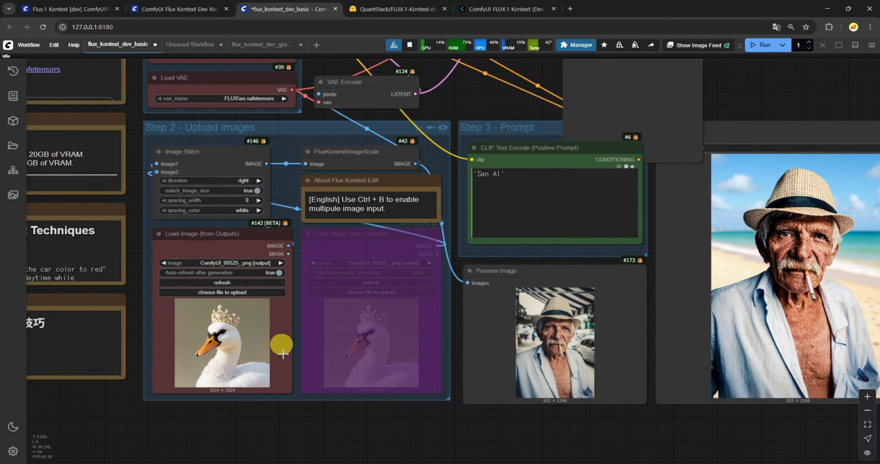
{"action": "left_click_drag", "start_coordinate": [133, 227], "coordinate": [67, 391]}
{"action": "left_click", "coordinate": [452, 219]}
{"action": "left_click_drag", "start_coordinate": [452, 218], "coordinate": [520, 273]}
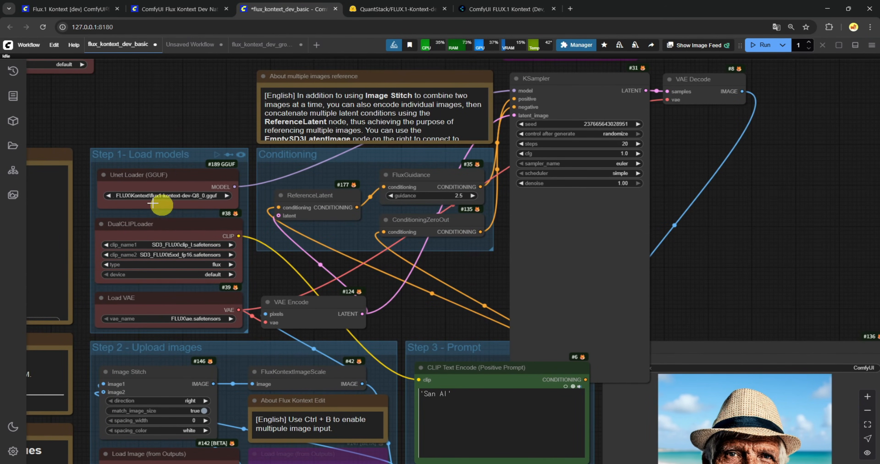
Move the Load Diffusion Model node directly above the Step 1 - Load models group
{"action": "left_click_drag", "start_coordinate": [170, 118], "coordinate": [192, 138]}
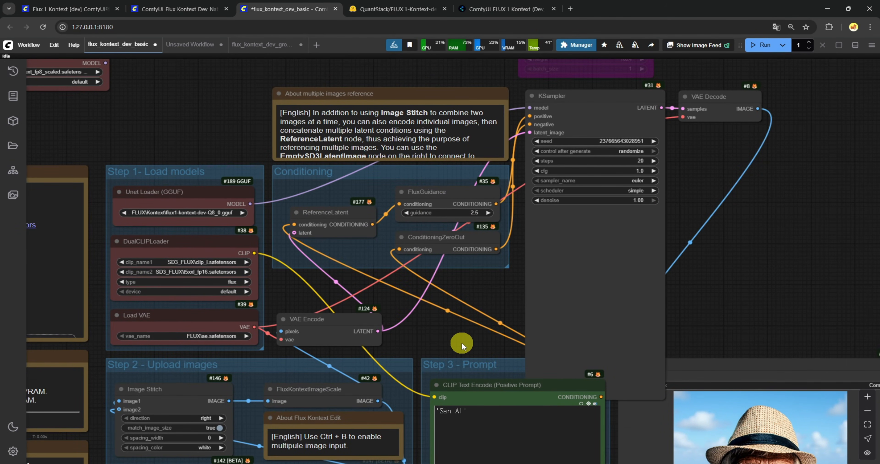
{"action": "left_click_drag", "start_coordinate": [151, 99], "coordinate": [163, 145]}
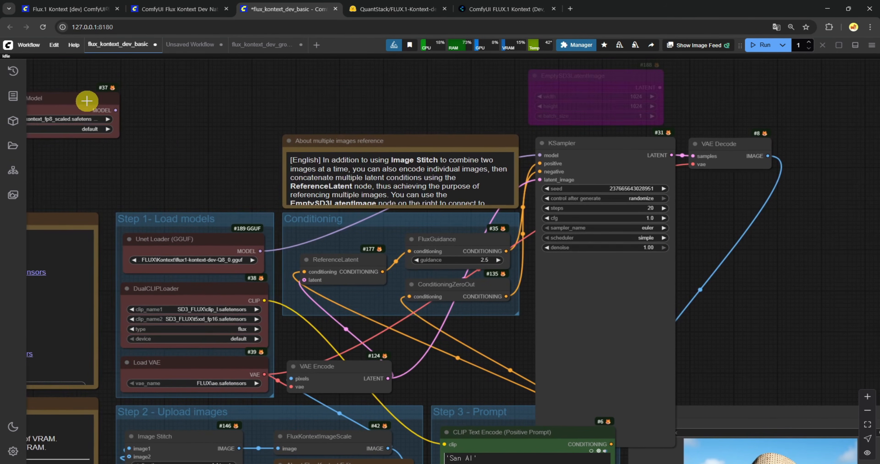
{"action": "left_click_drag", "start_coordinate": [87, 101], "coordinate": [233, 165]}
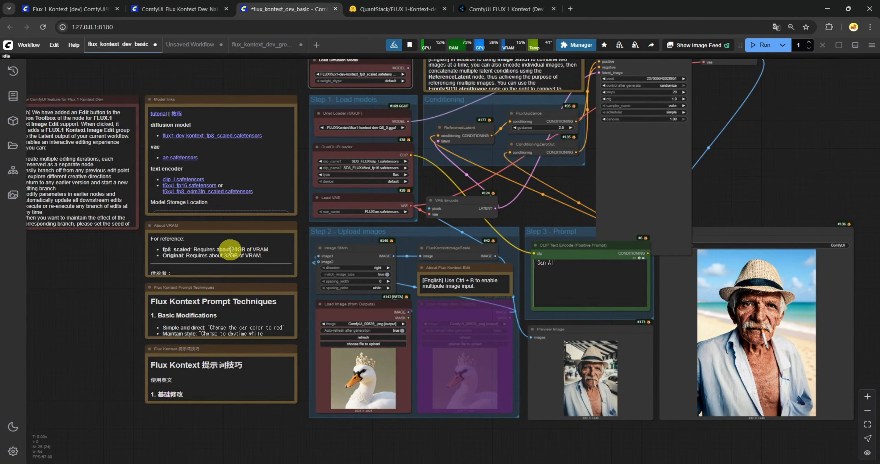
Read the VRAM requirements for the fp8_scaled and original models in the About VRAM note
{"action": "left_click", "coordinate": [240, 250]}
{"action": "left_click", "coordinate": [120, 270]}
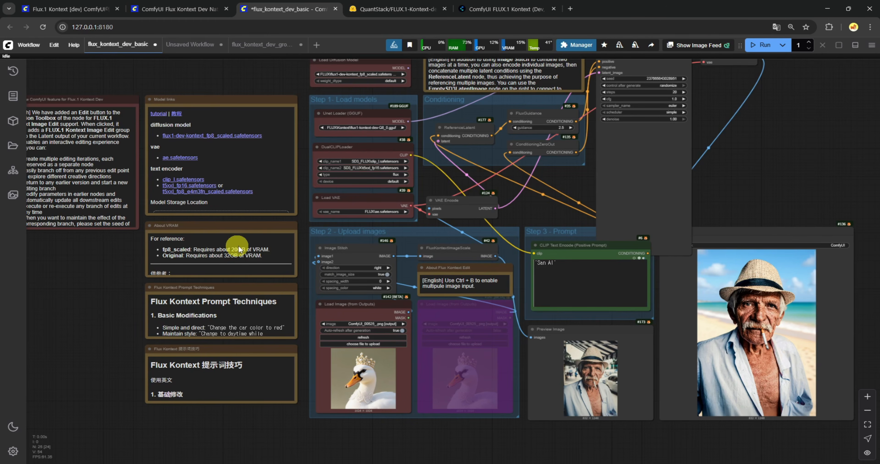
{"action": "left_click_drag", "start_coordinate": [721, 176], "coordinate": [596, 237]}
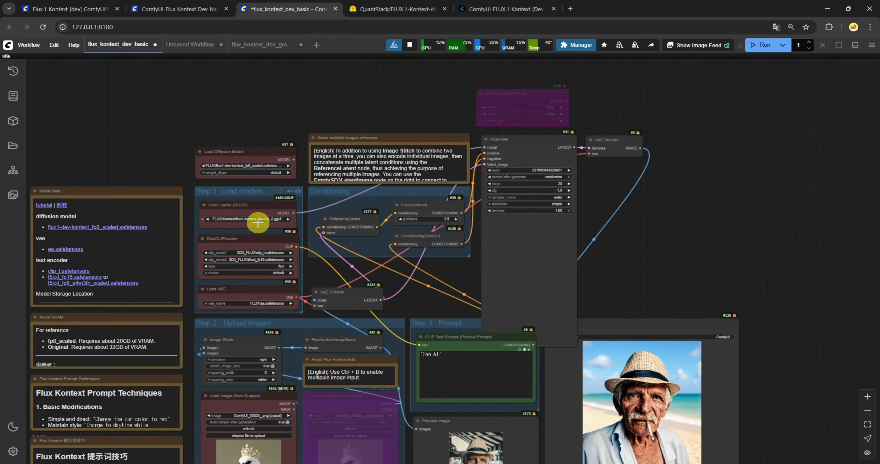
Check the Unet Loader (GGUF) model against QuantStack's FLUX.1-Kontext-dev-GGUF file list on Hugging Face and return to the basic workflow overview
{"action": "scroll", "coordinate": [258, 222], "scroll_direction": "up", "scroll_amount": 10}
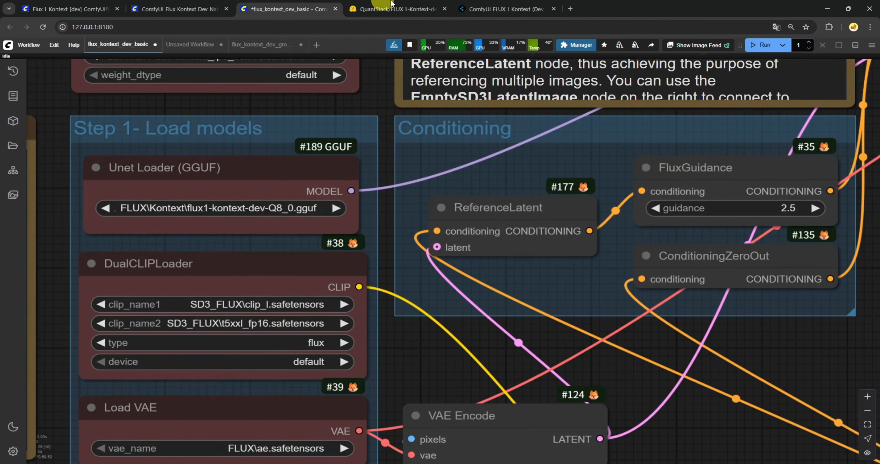
{"action": "left_click", "coordinate": [391, 3]}
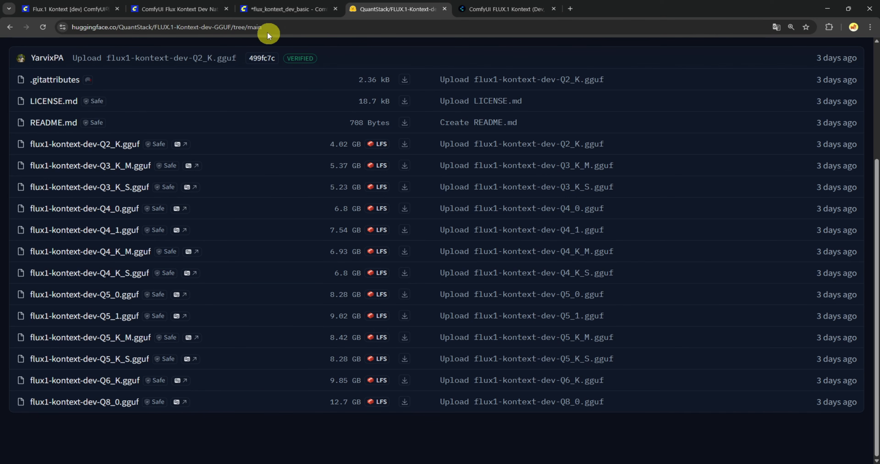
{"action": "left_click", "coordinate": [267, 9]}
{"action": "scroll", "coordinate": [398, 216], "scroll_direction": "down", "scroll_amount": 3}
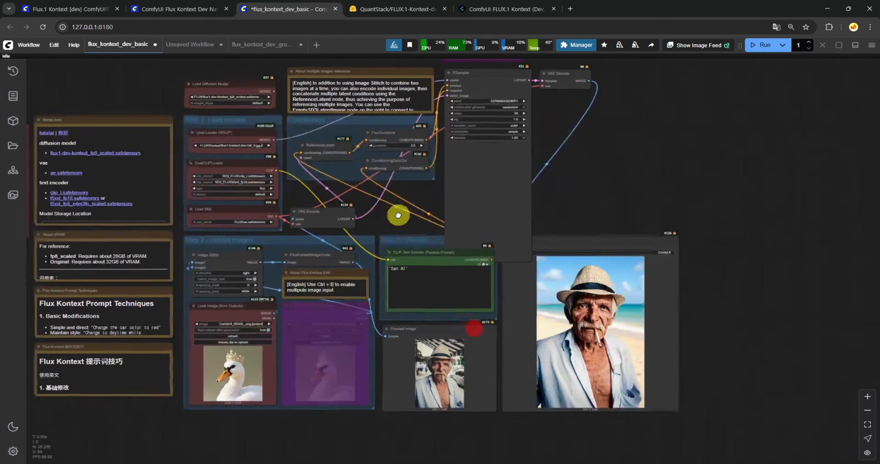
{"action": "left_click_drag", "start_coordinate": [398, 215], "coordinate": [520, 223]}
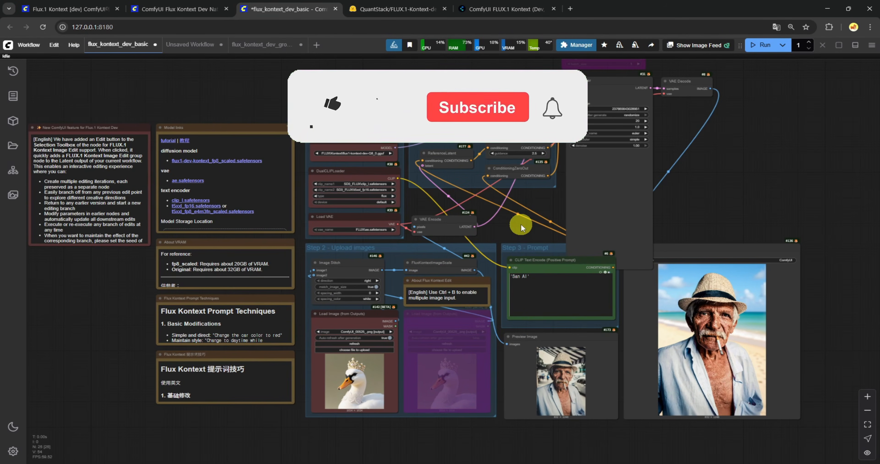